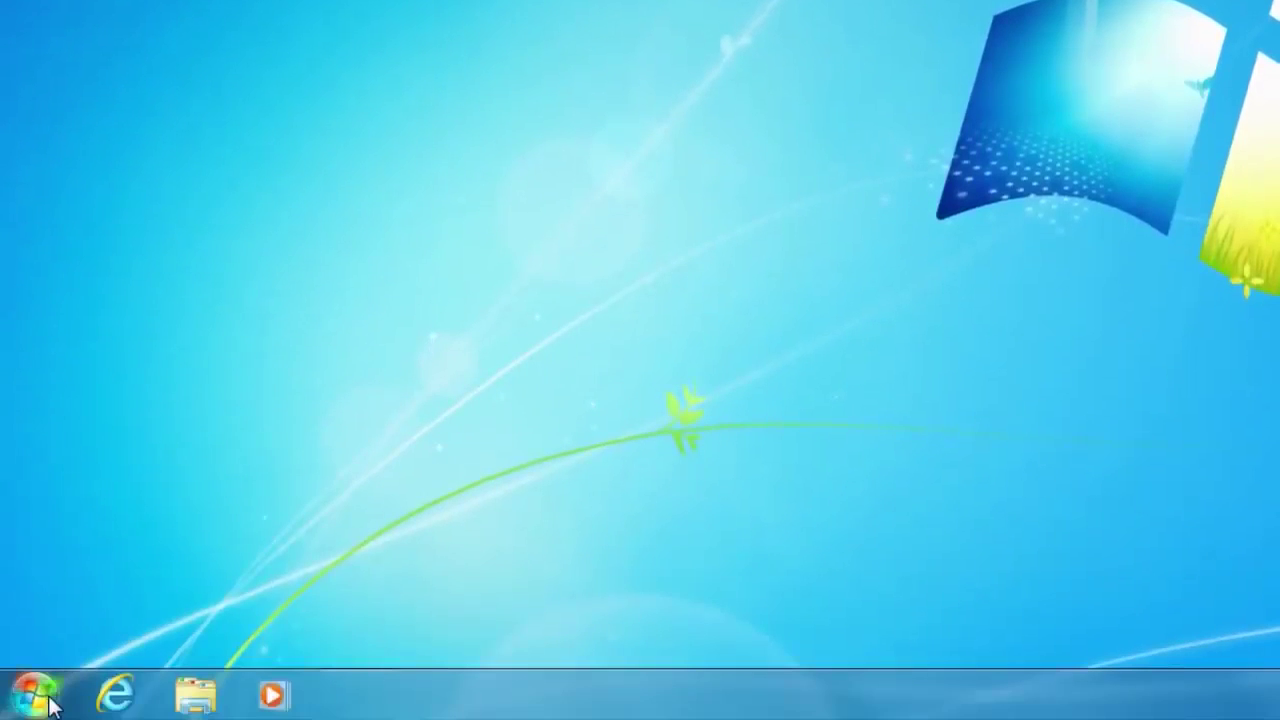
# Launch Microsoft Outlook 2010 from the Microsoft Office folder under All Programs
pyautogui.click(38, 702)
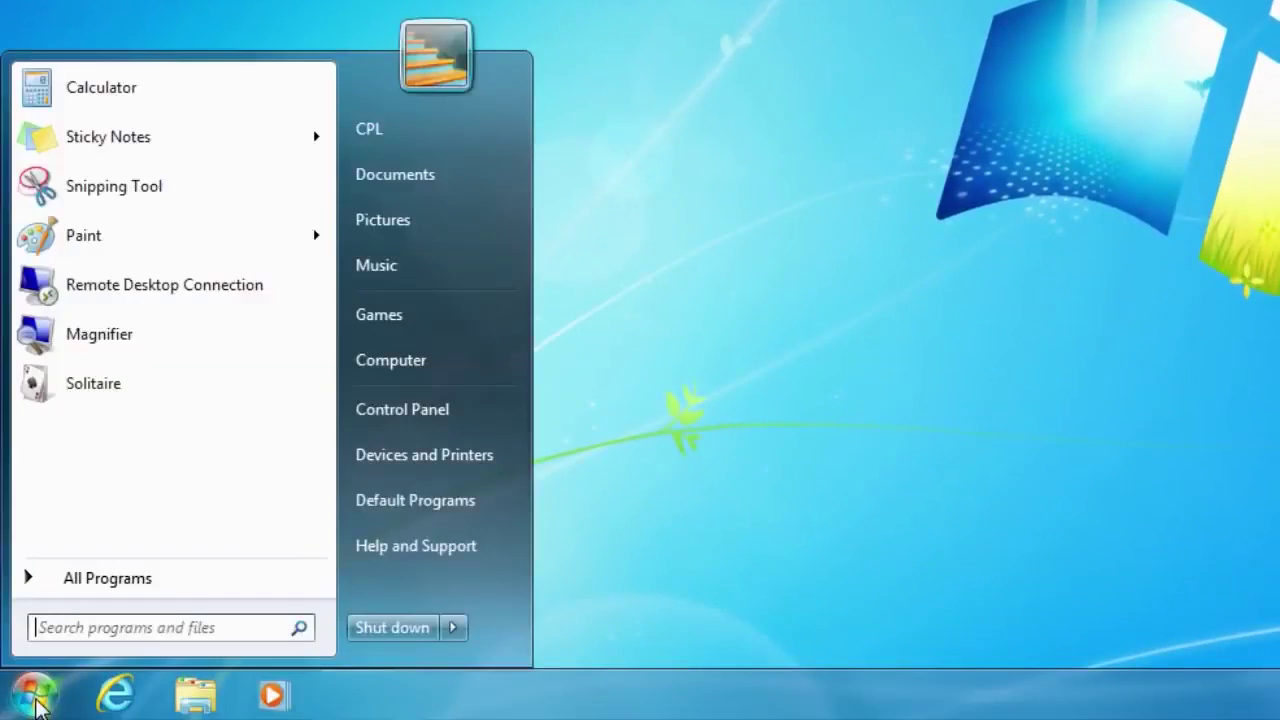
pyautogui.click(94, 580)
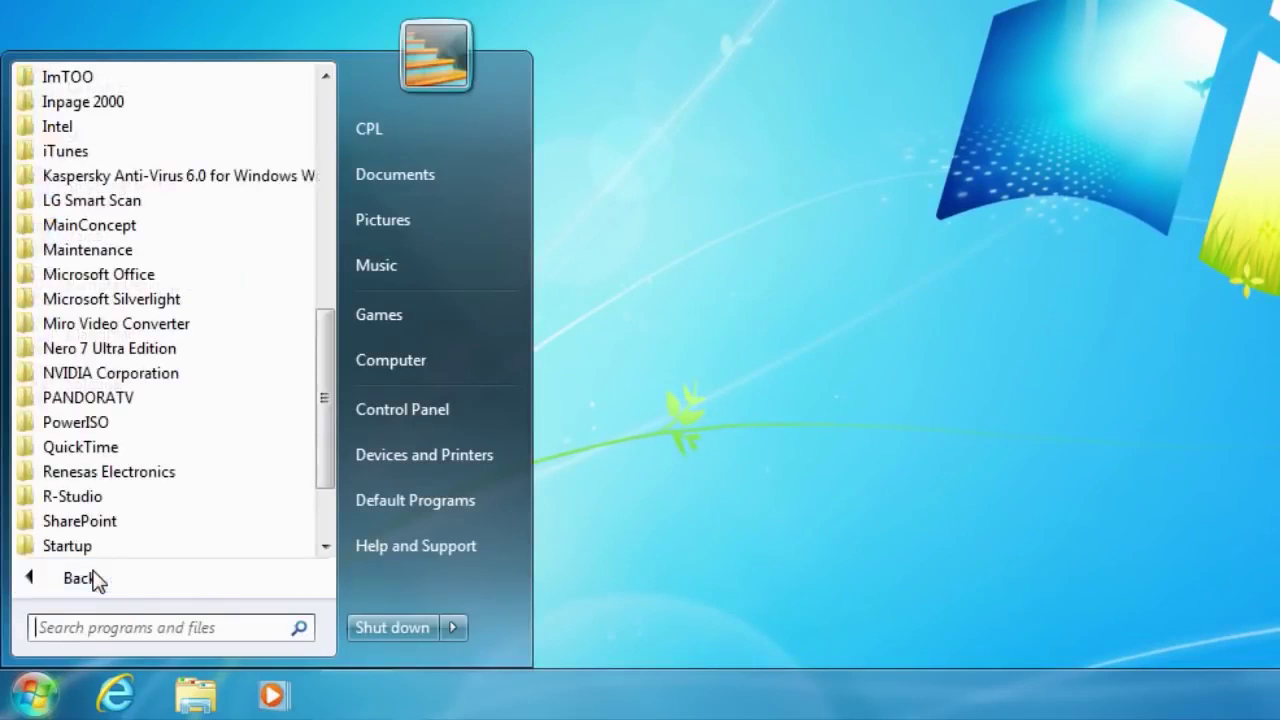
pyautogui.click(116, 276)
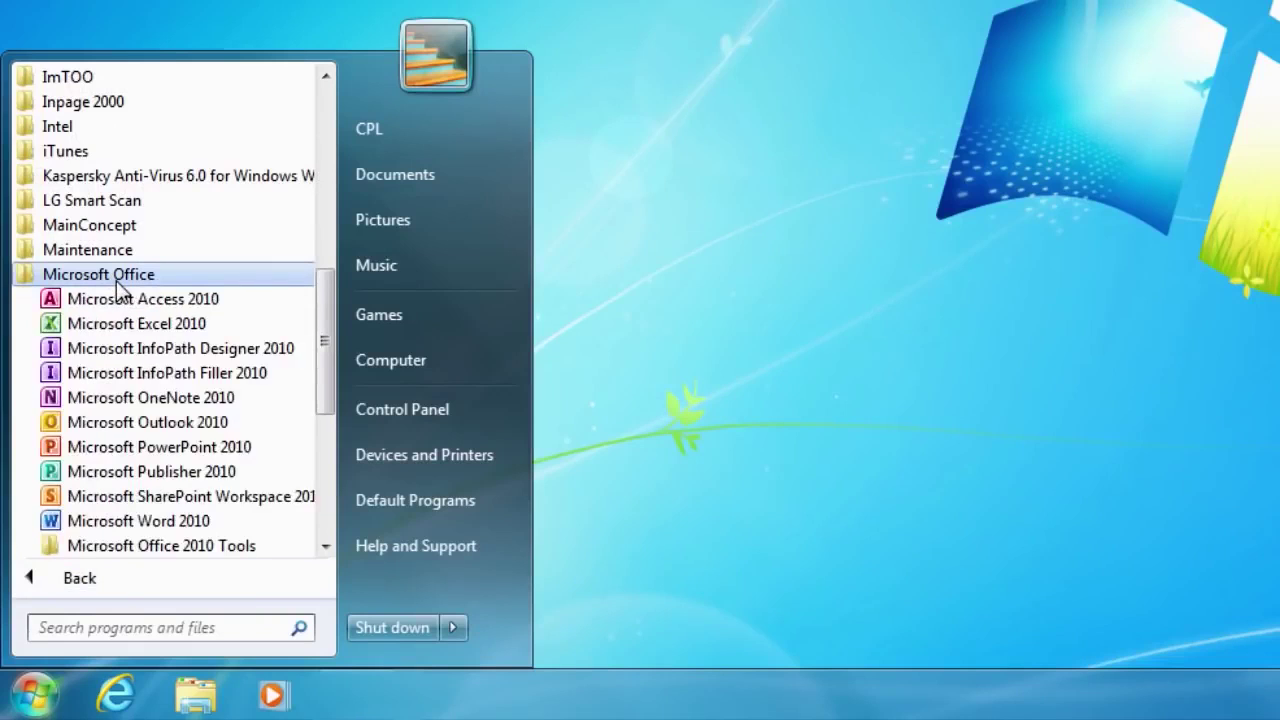
pyautogui.click(152, 424)
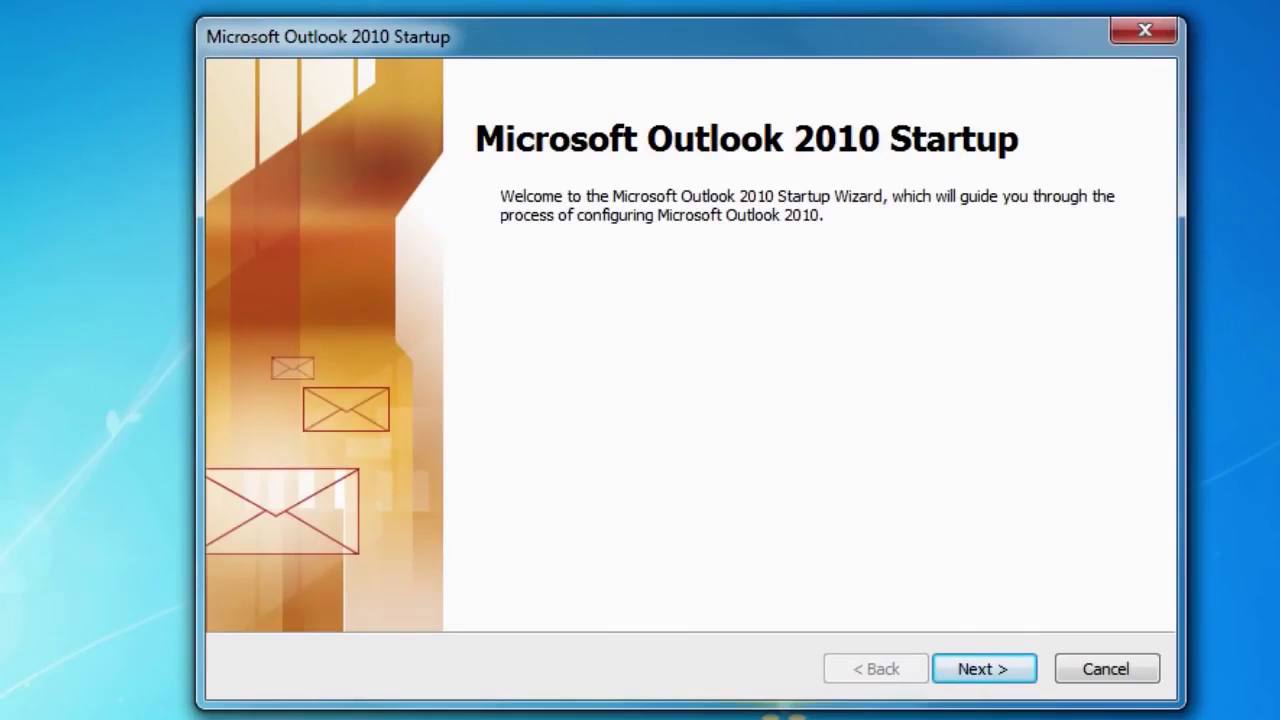
# Complete the startup wizard with No e-mail account and 'Continue with no e-mail support' checked
pyautogui.click(998, 678)
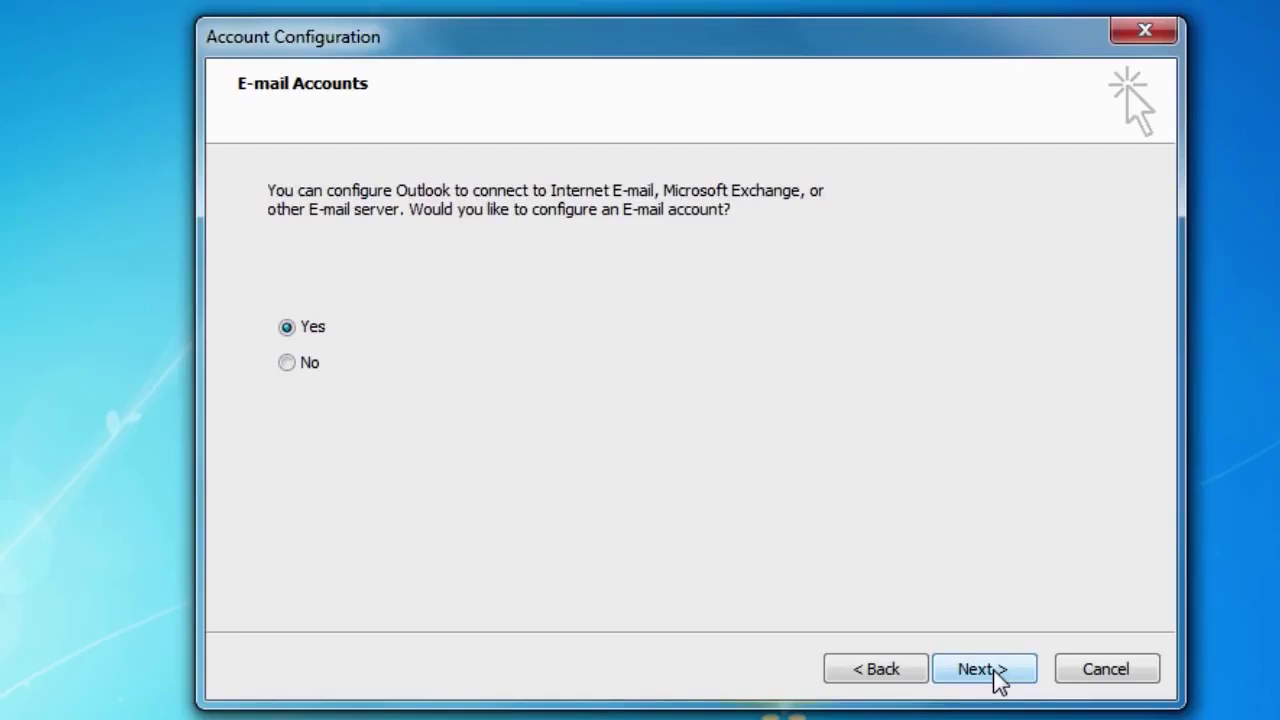
pyautogui.click(316, 366)
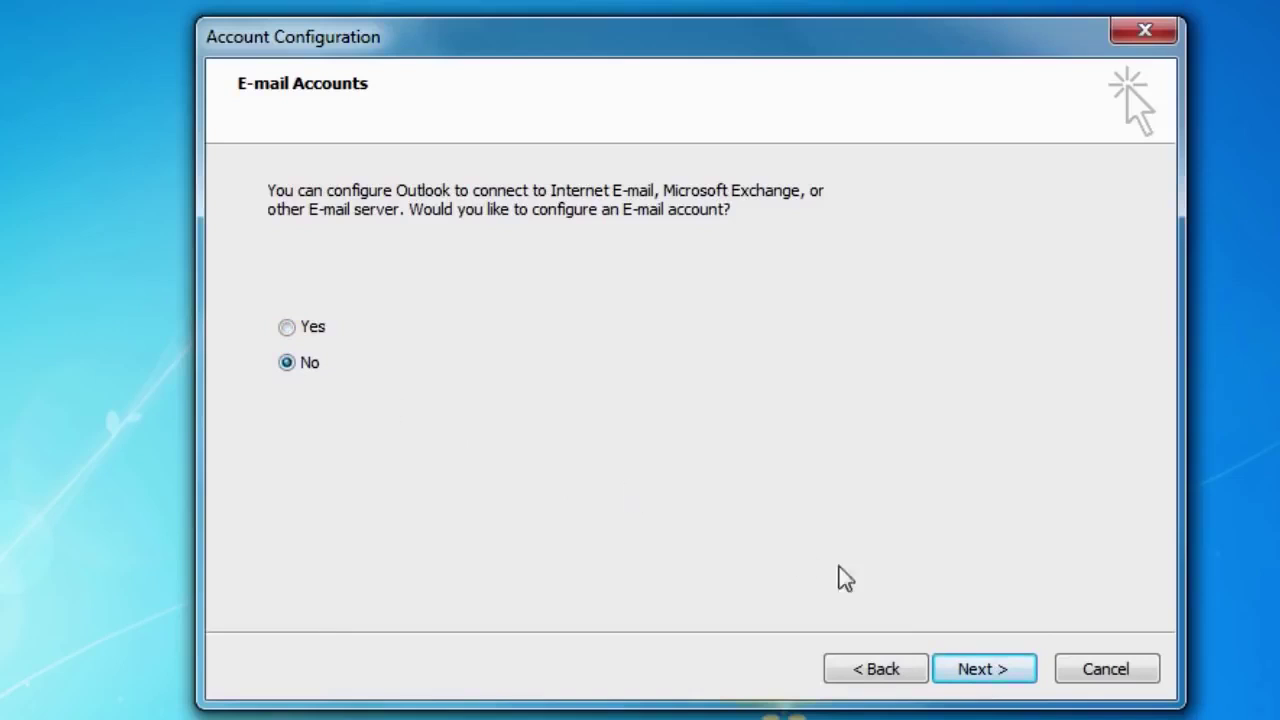
pyautogui.click(1000, 672)
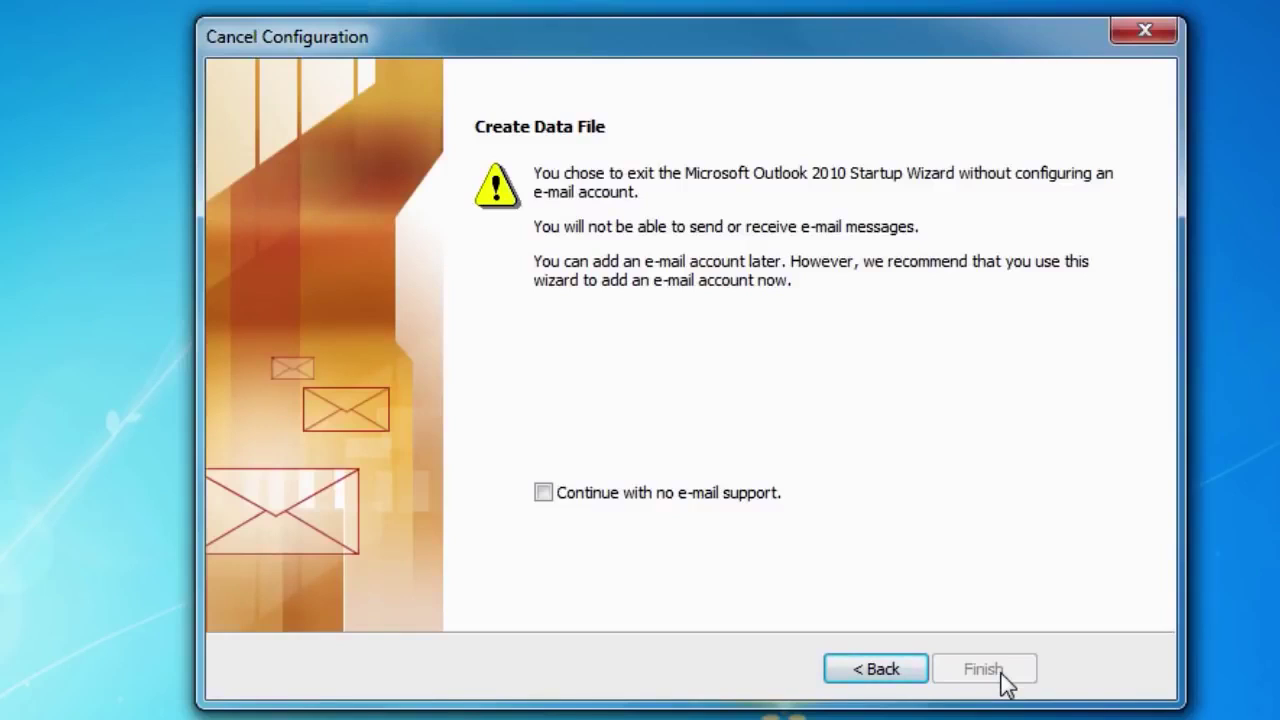
pyautogui.click(542, 493)
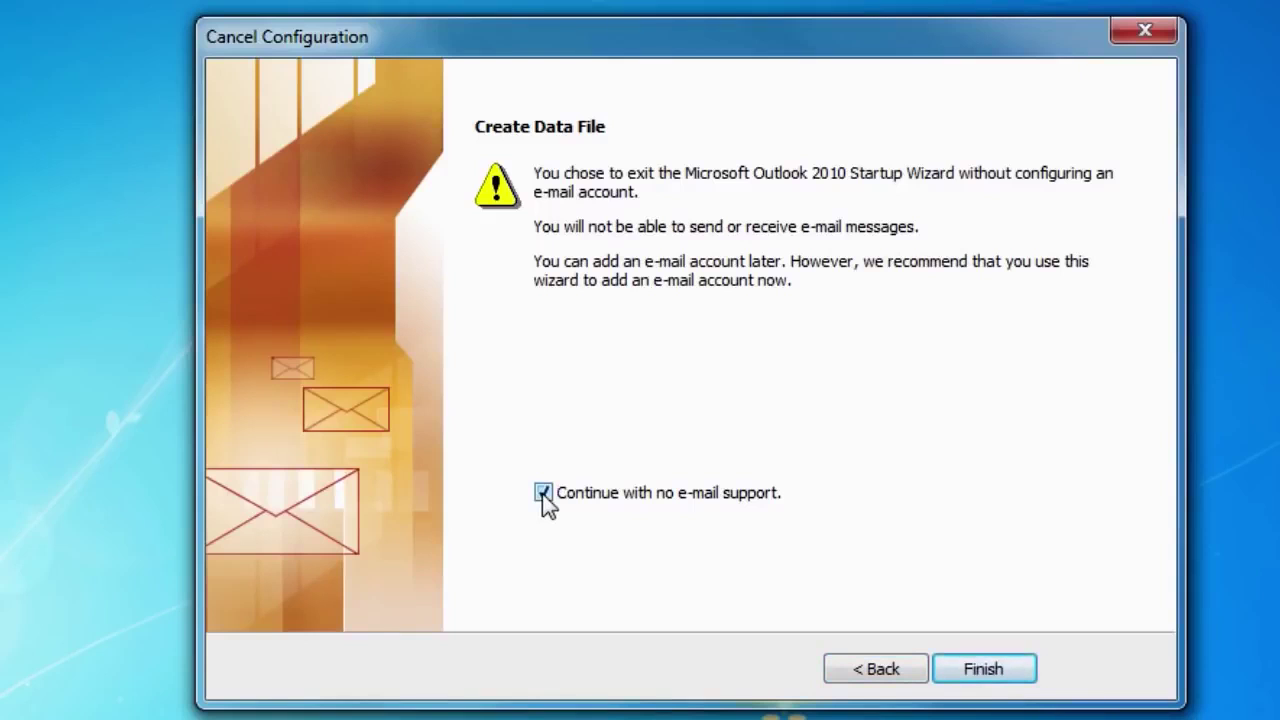
pyautogui.click(1013, 680)
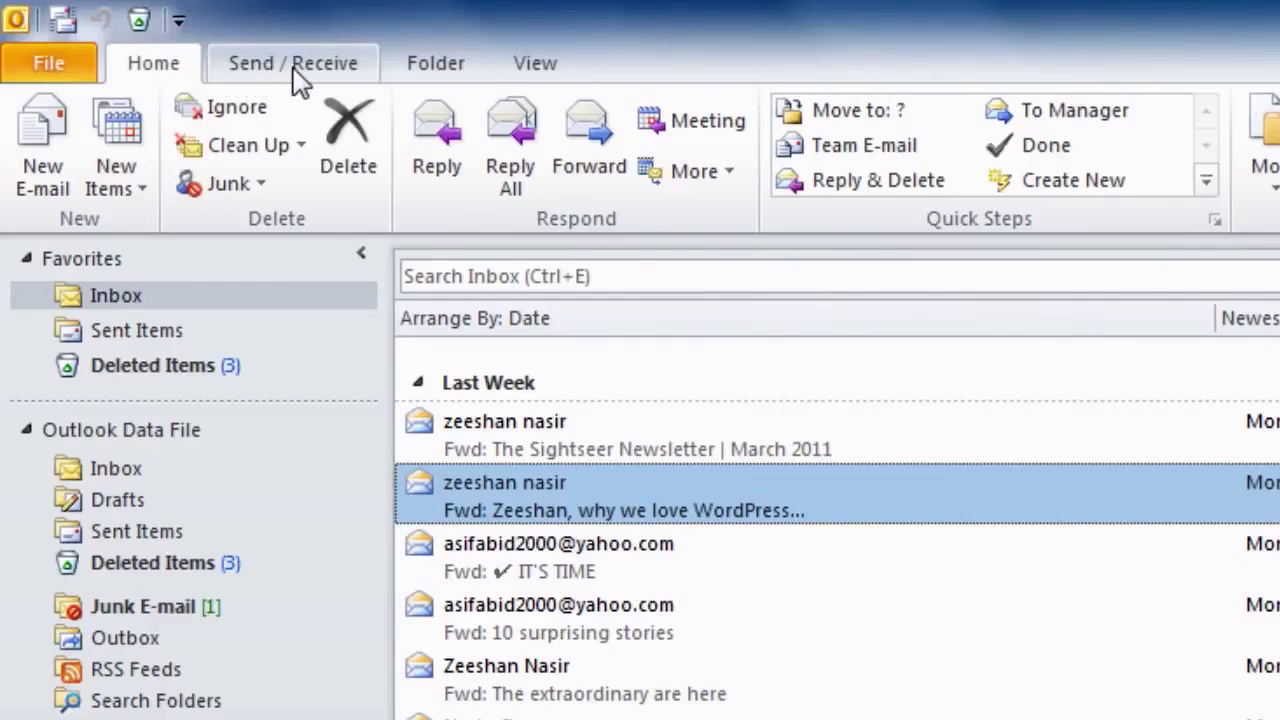
pyautogui.click(521, 72)
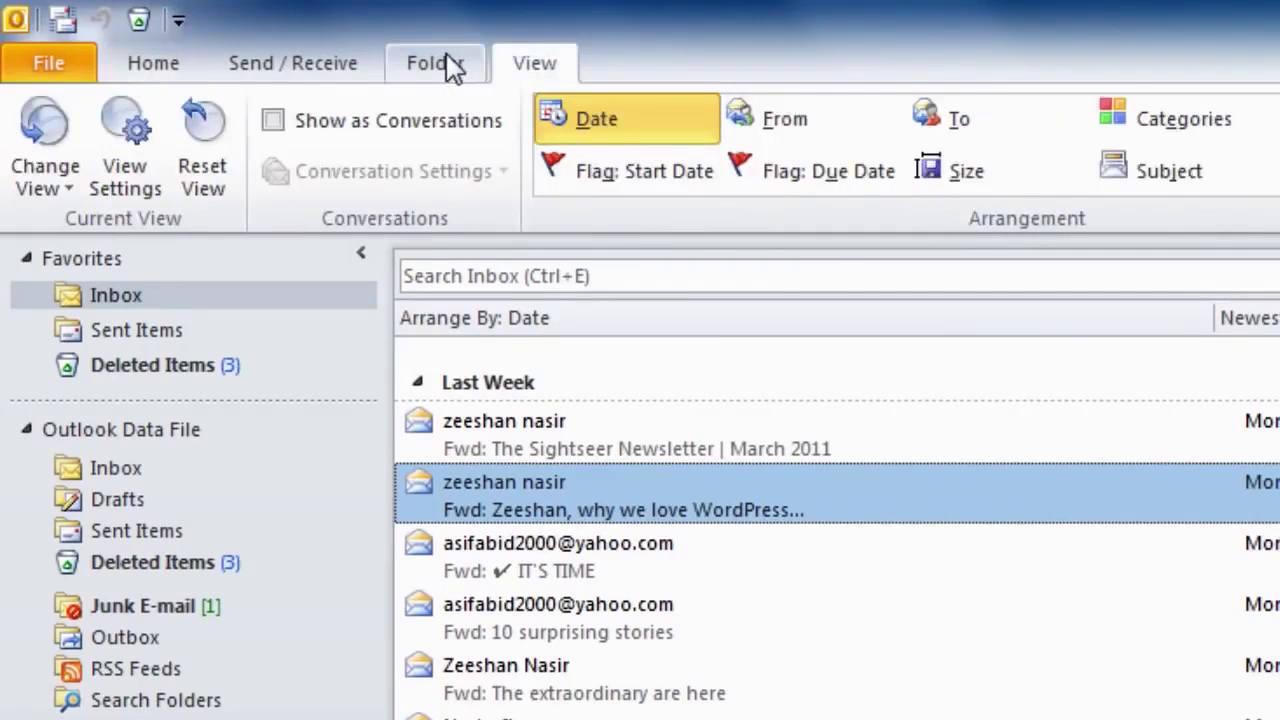
pyautogui.click(448, 66)
pyautogui.click(312, 60)
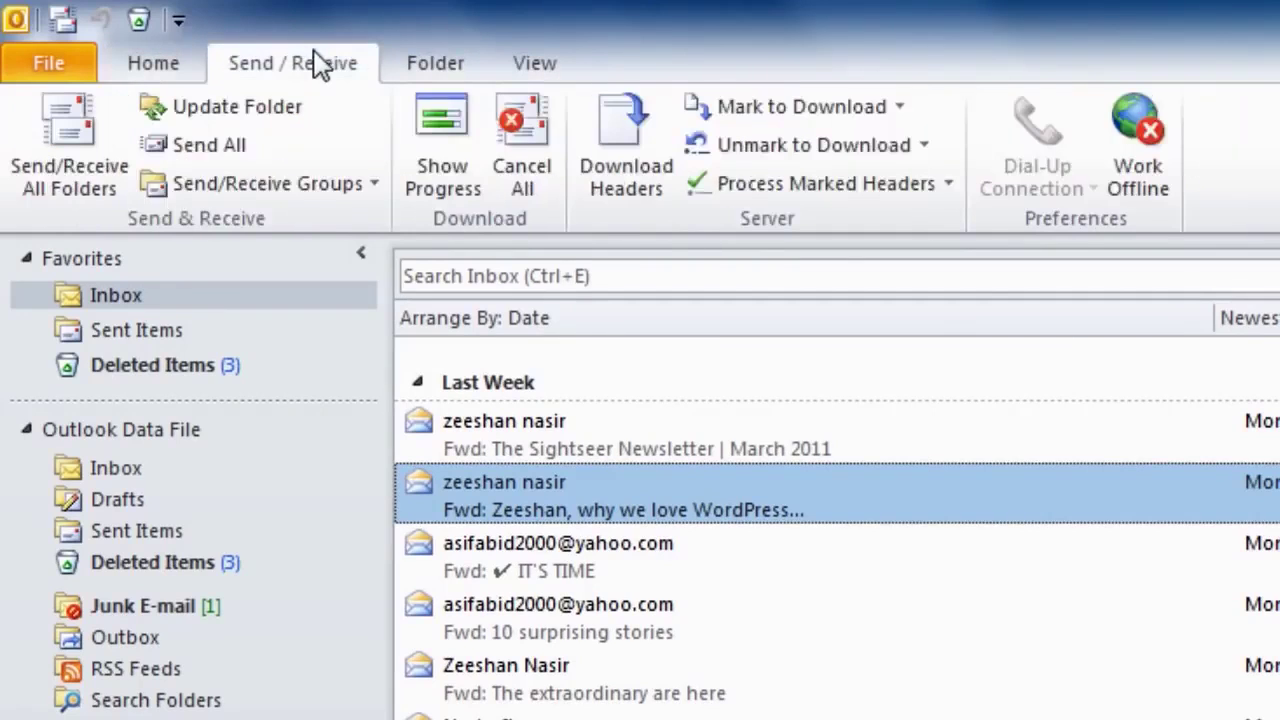
pyautogui.click(165, 68)
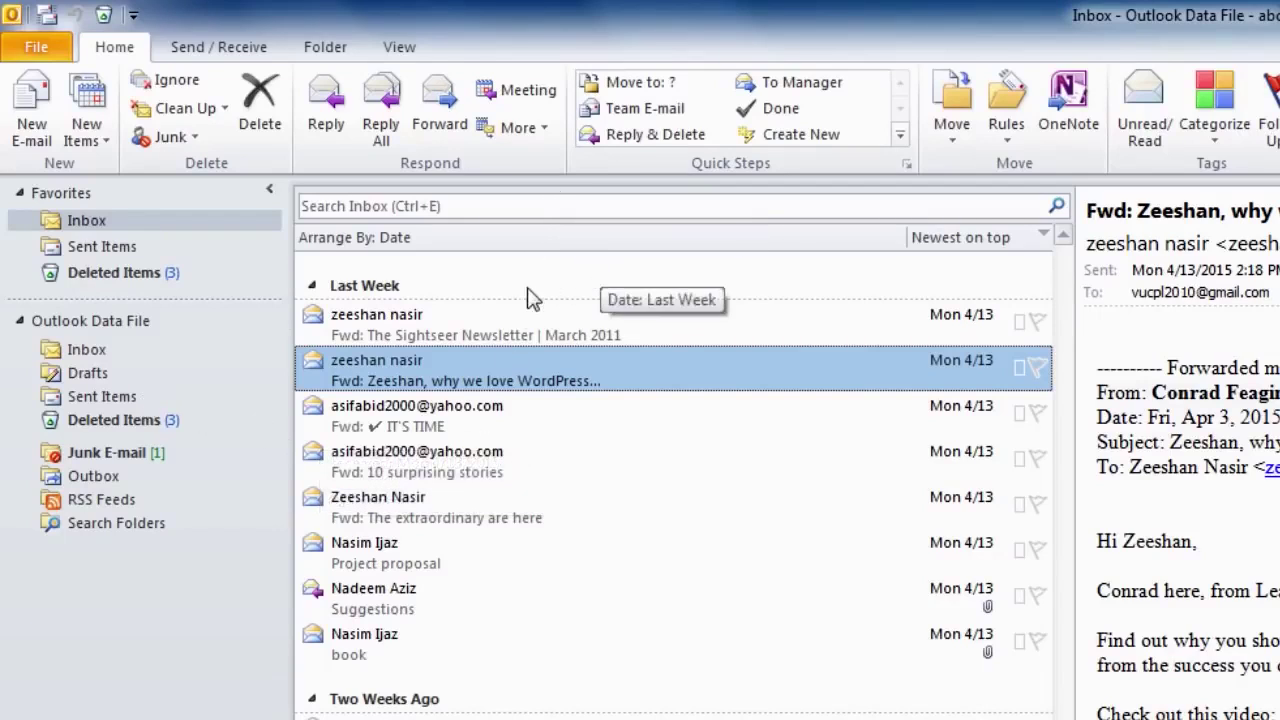
# Highlight the two WordPress message paragraphs from 'Conrad here' through 'deserve.'
pyautogui.moveTo(406, 317)
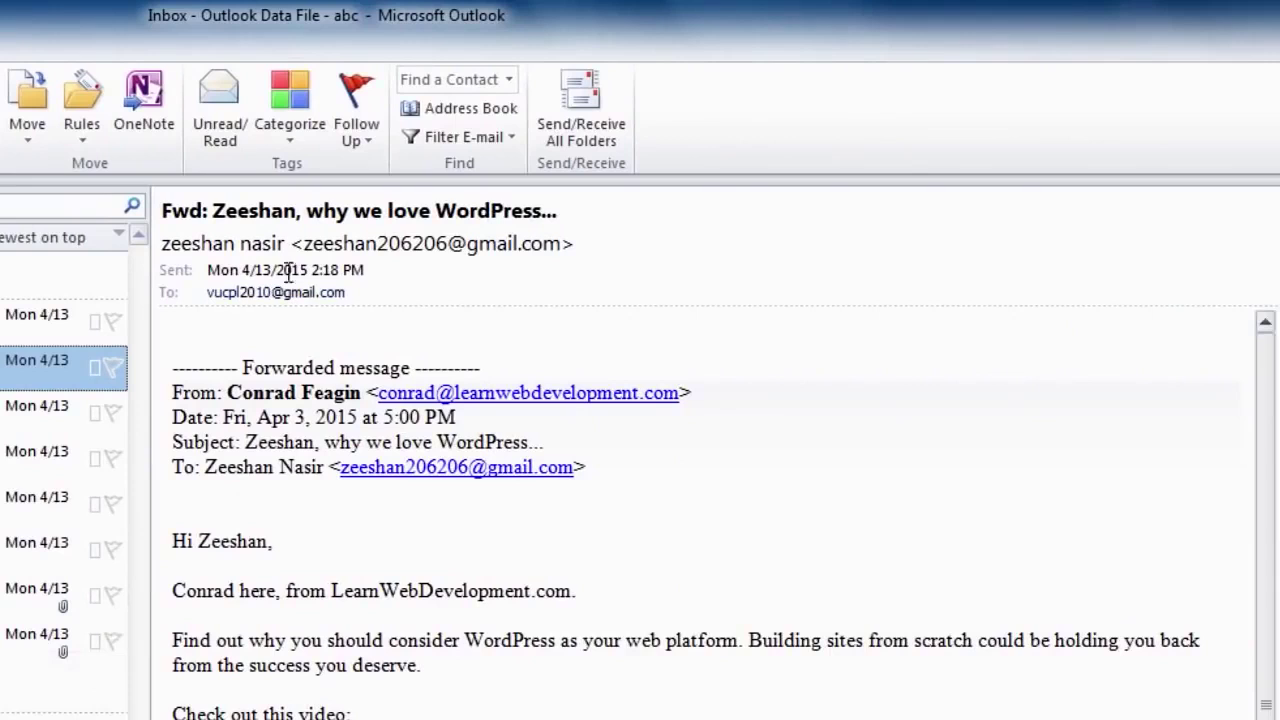
pyautogui.moveTo(430, 243)
pyautogui.moveTo(174, 590); pyautogui.dragTo(478, 688)
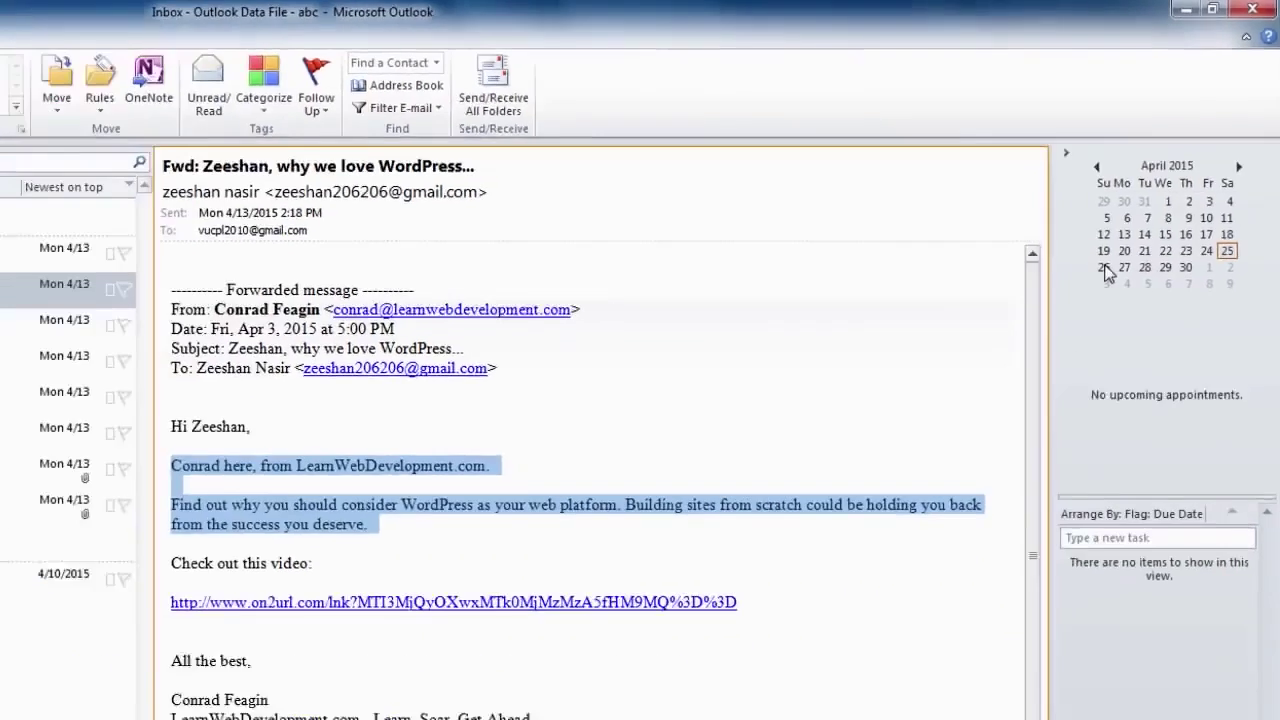
# Create an 8:00 AM appointment 'Work to do on Sunday' on Sunday, April 26, 2015
pyautogui.click(1058, 340)
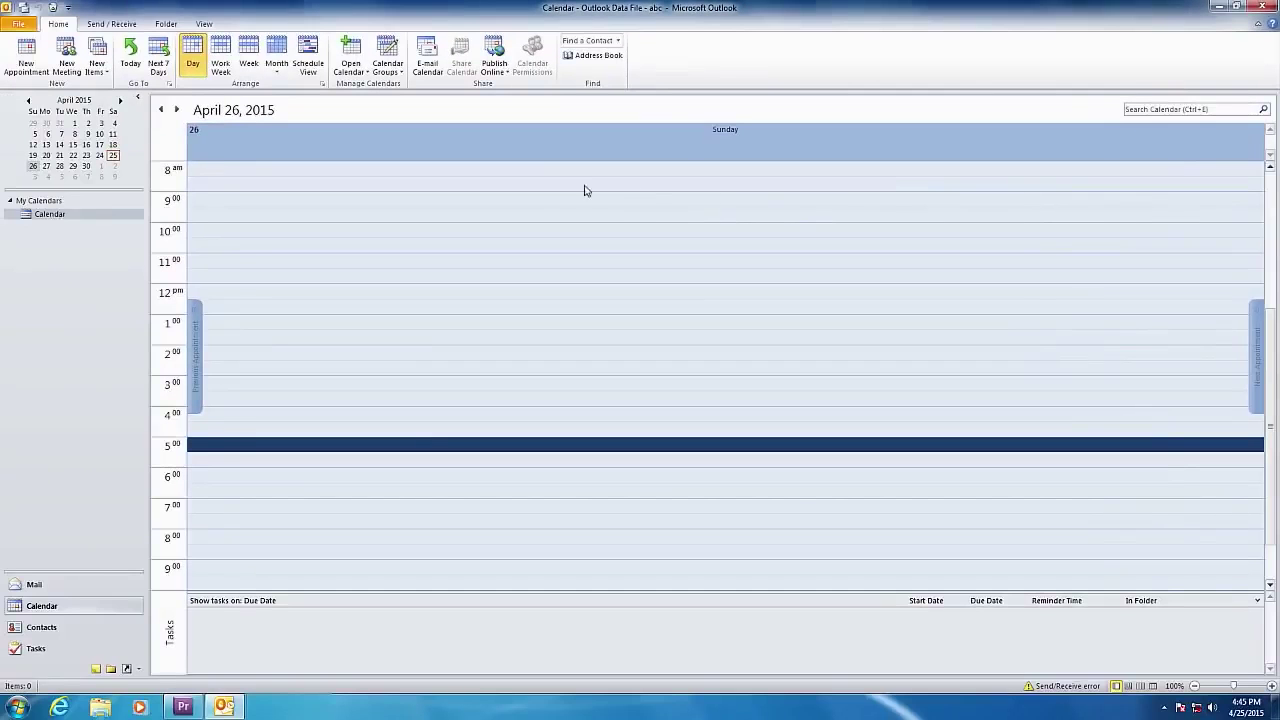
pyautogui.click(537, 176)
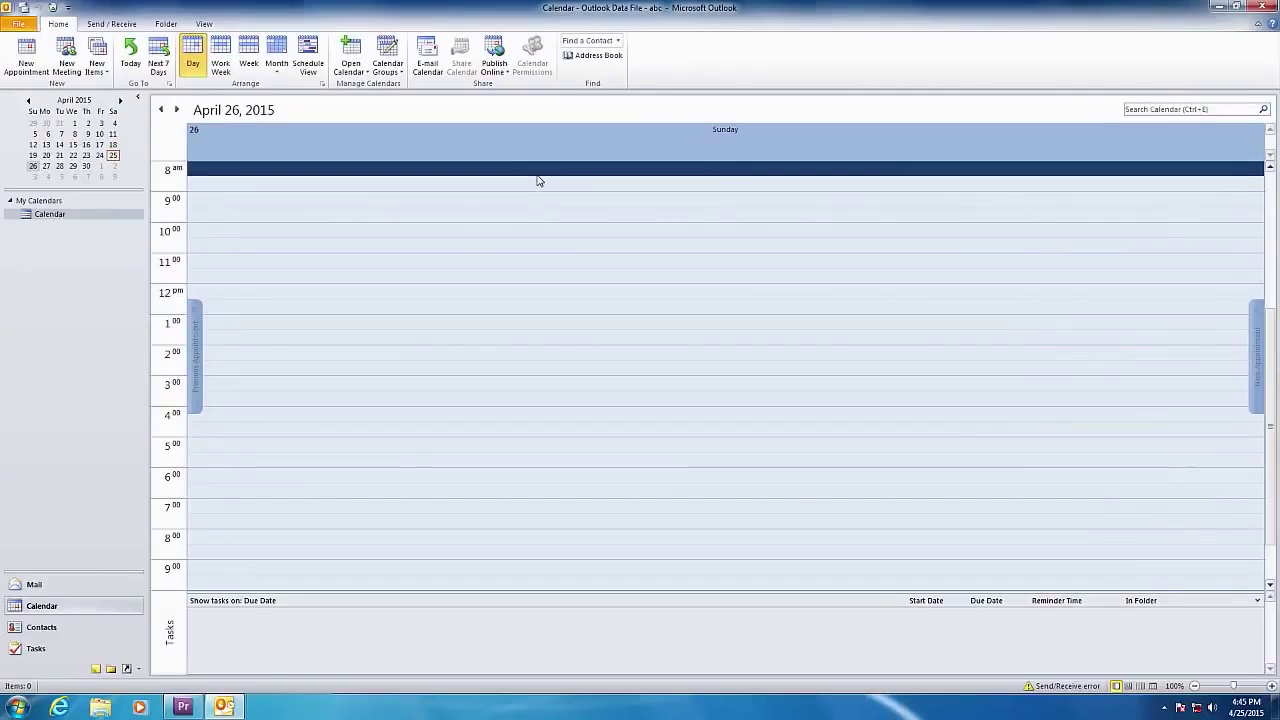
pyautogui.write('Work')
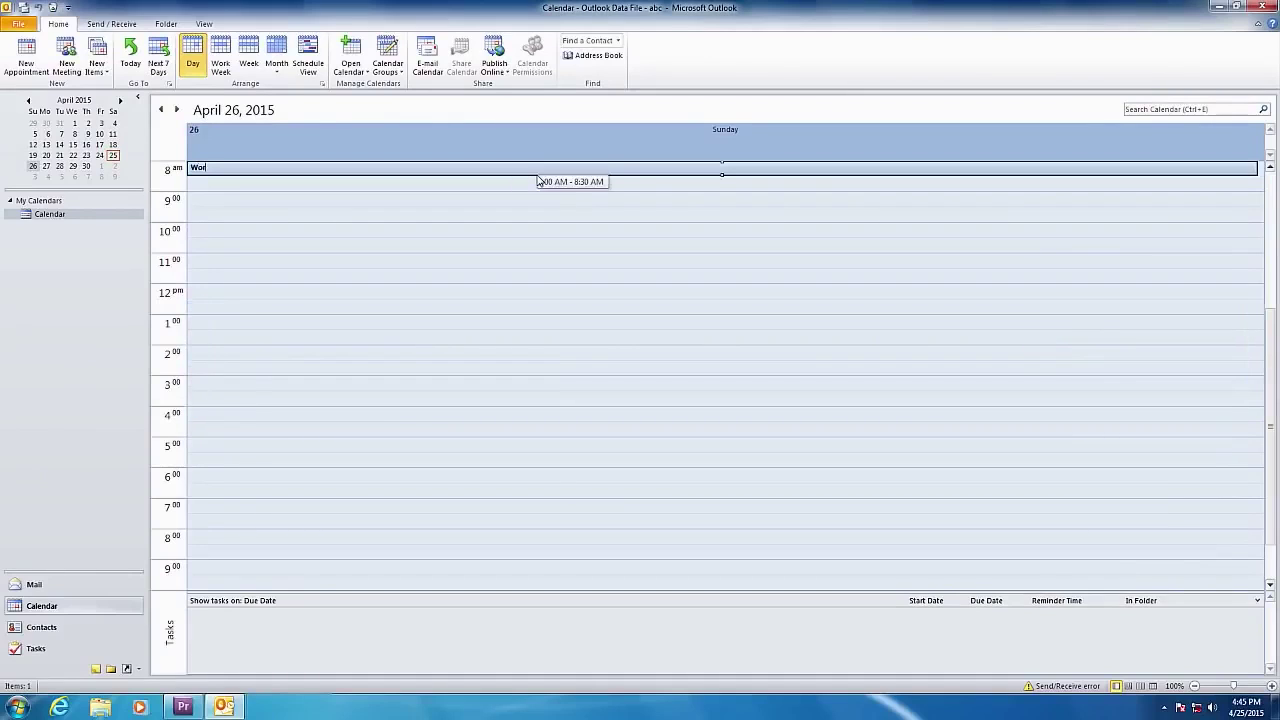
pyautogui.write(' to do on Sunday')
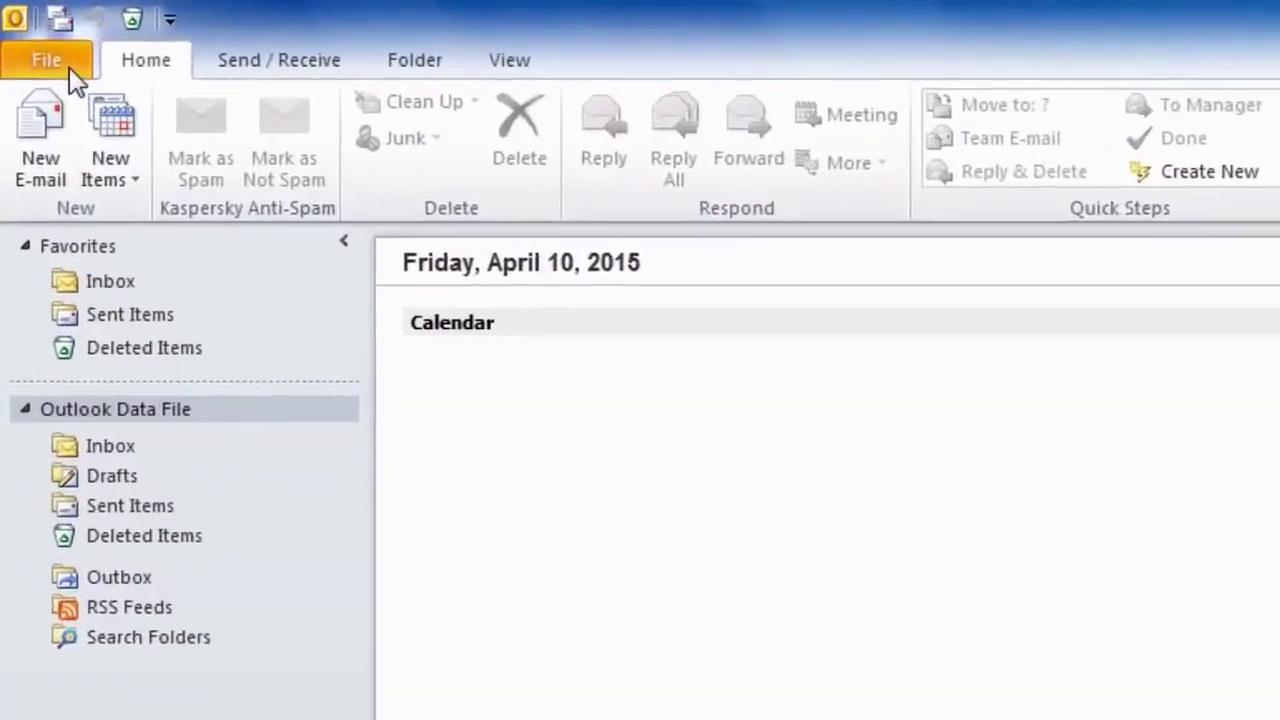
# Open the Account Settings dialog's E-mail tab, which lists no accounts yet
pyautogui.click(67, 66)
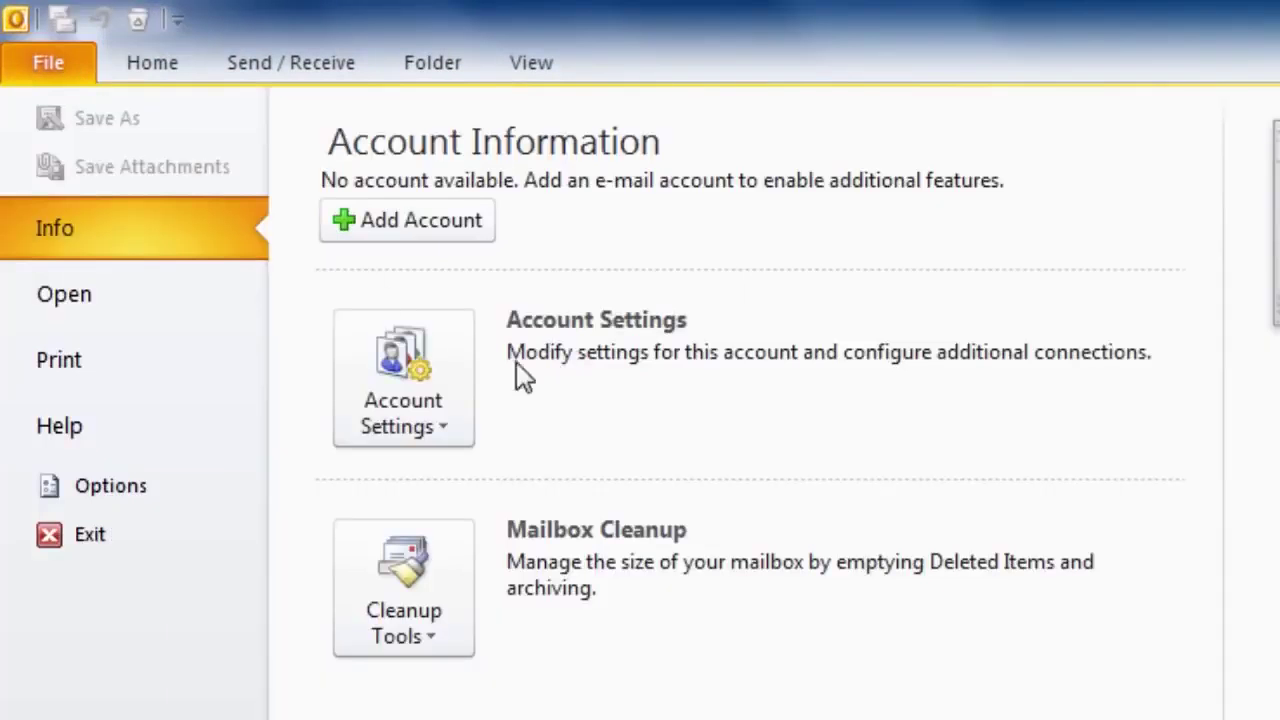
pyautogui.click(452, 405)
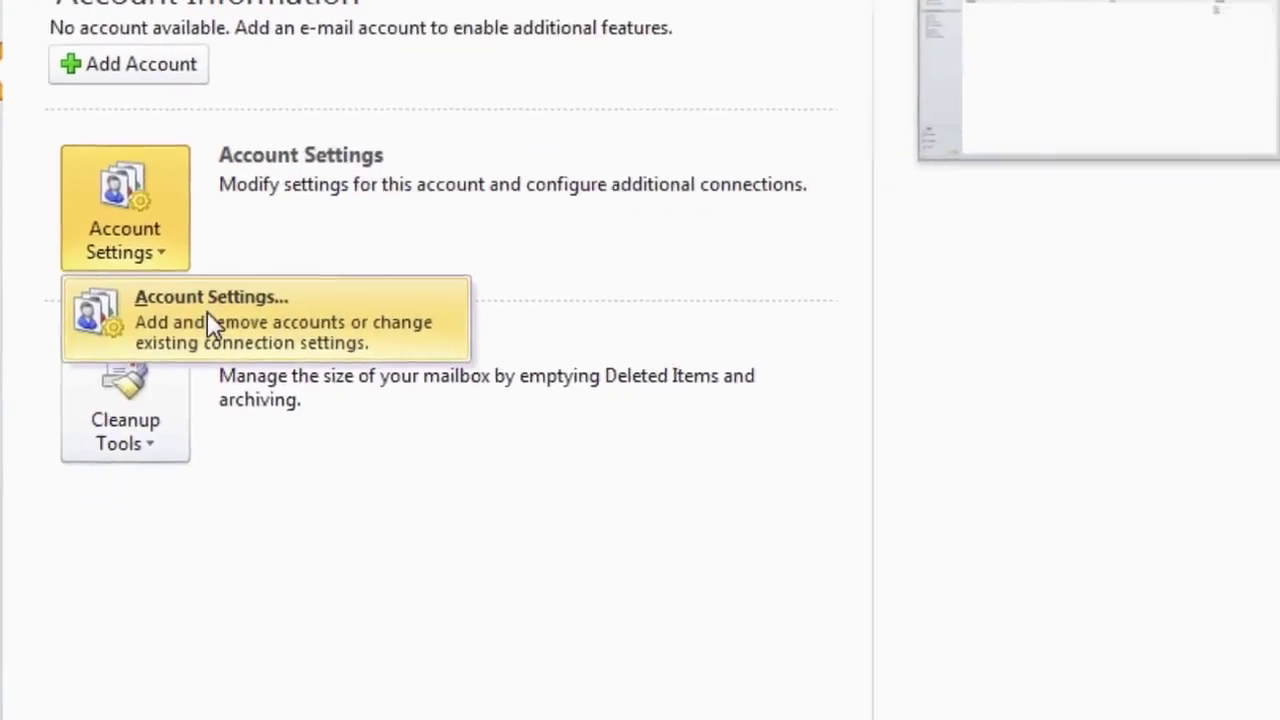
pyautogui.click(490, 488)
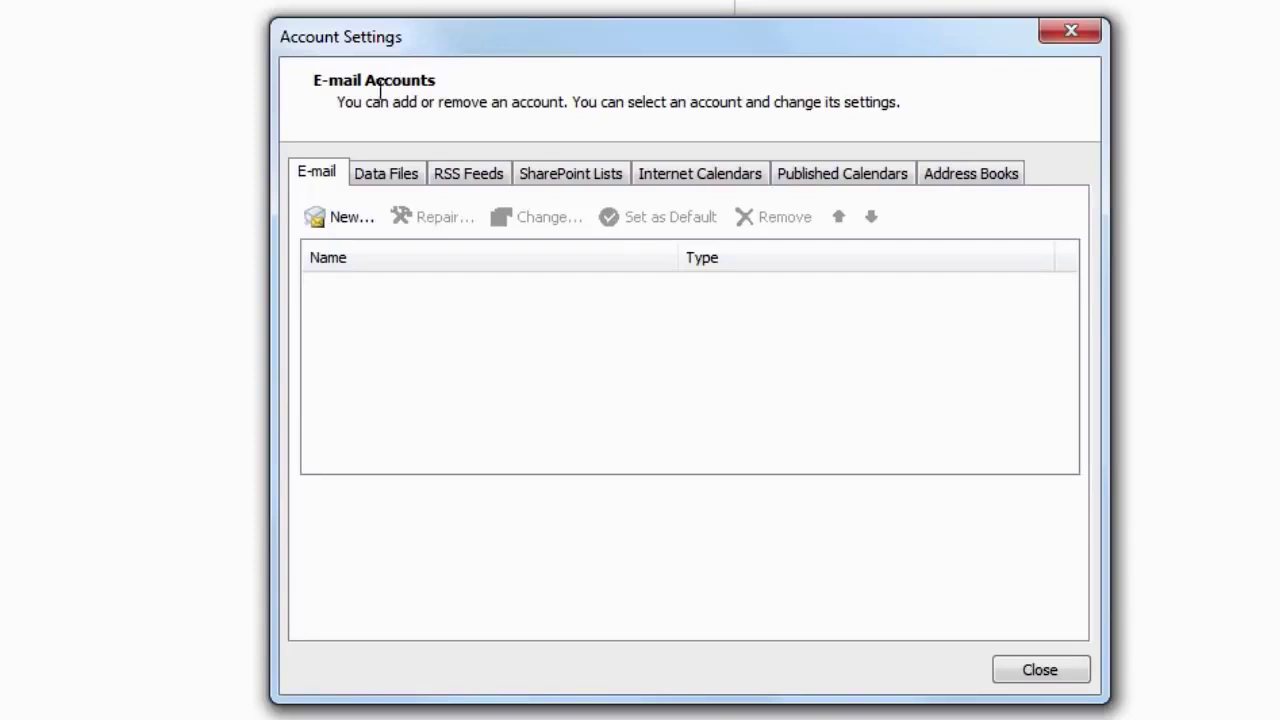
# Start a new manually configured Internet E-mail account and reach its settings page
pyautogui.click(345, 221)
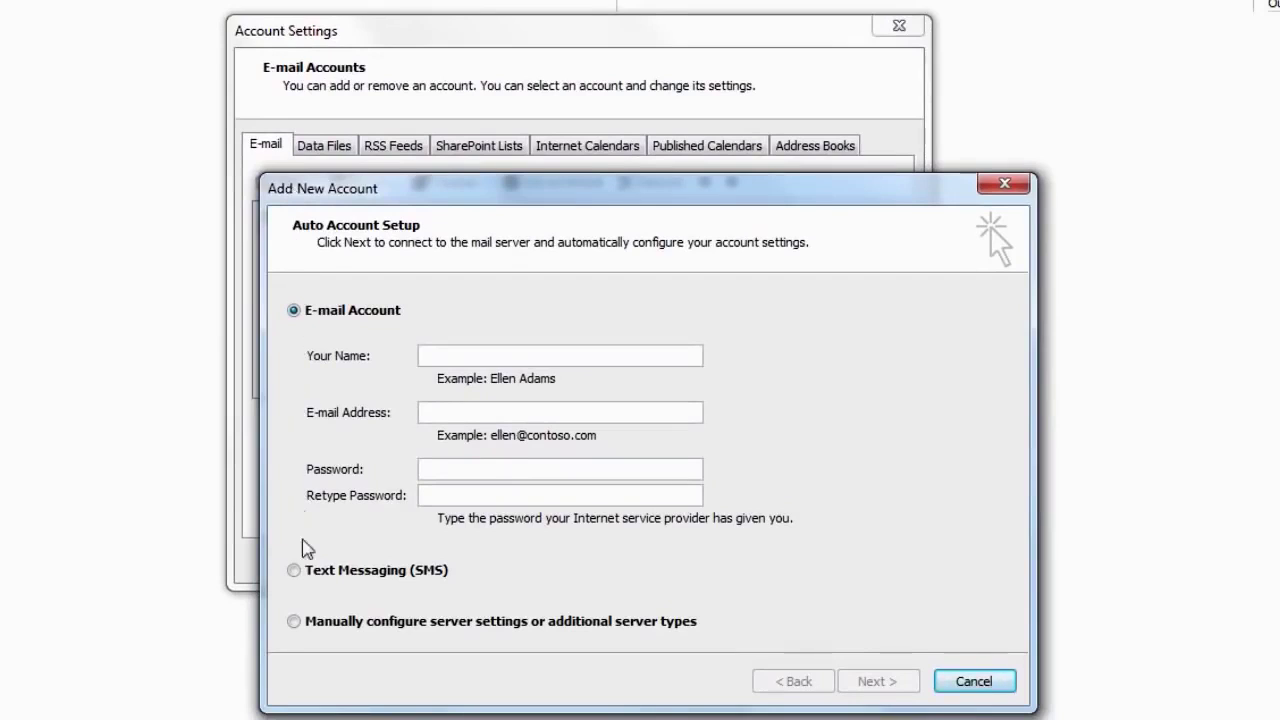
pyautogui.click(294, 622)
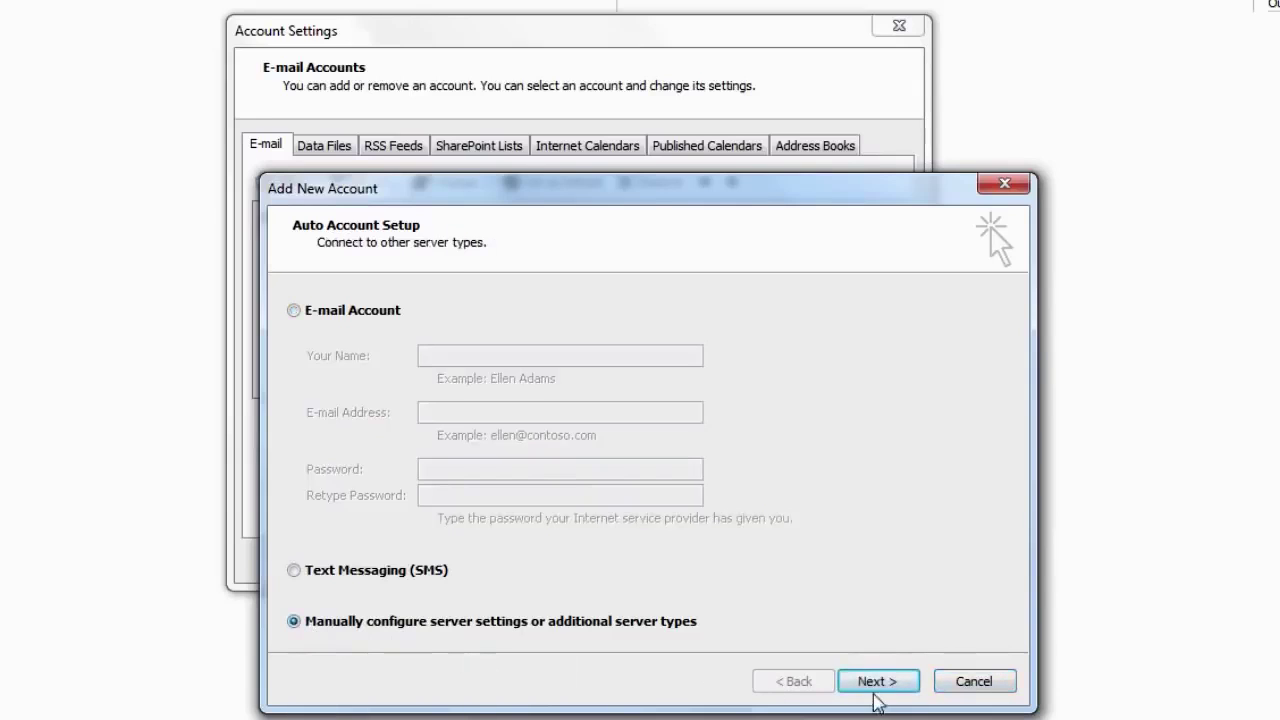
pyautogui.click(887, 686)
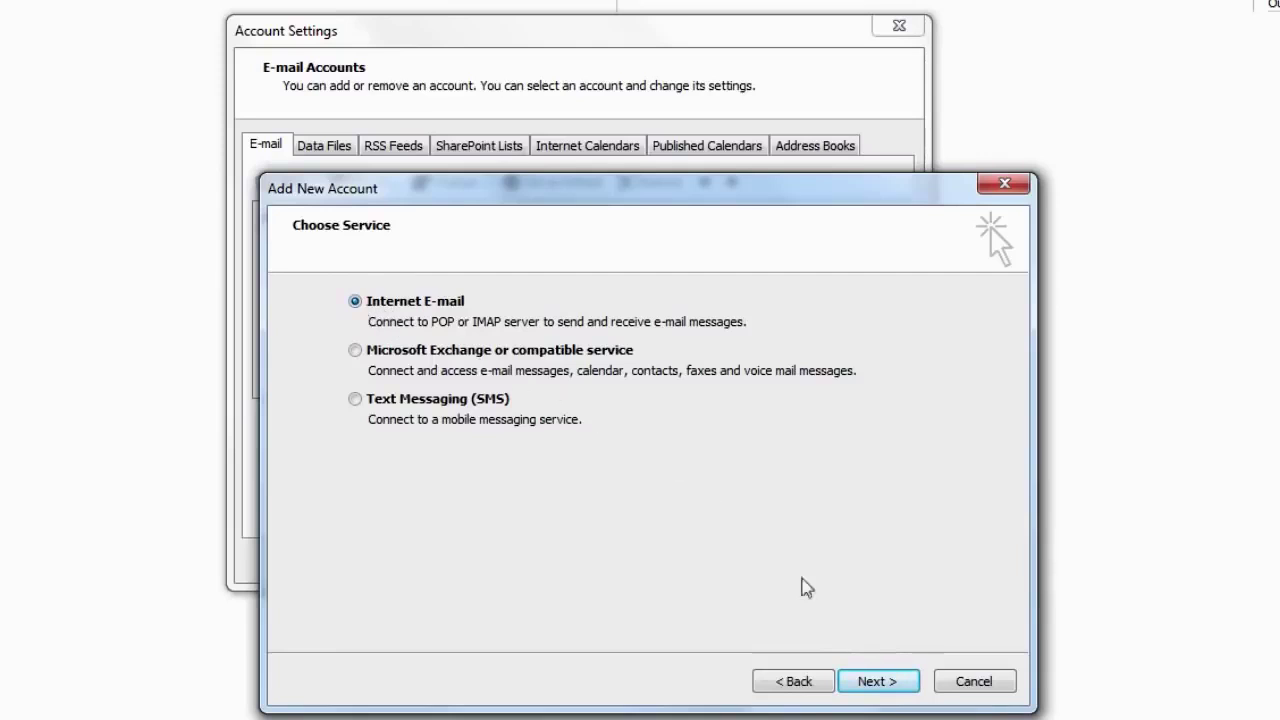
pyautogui.click(878, 683)
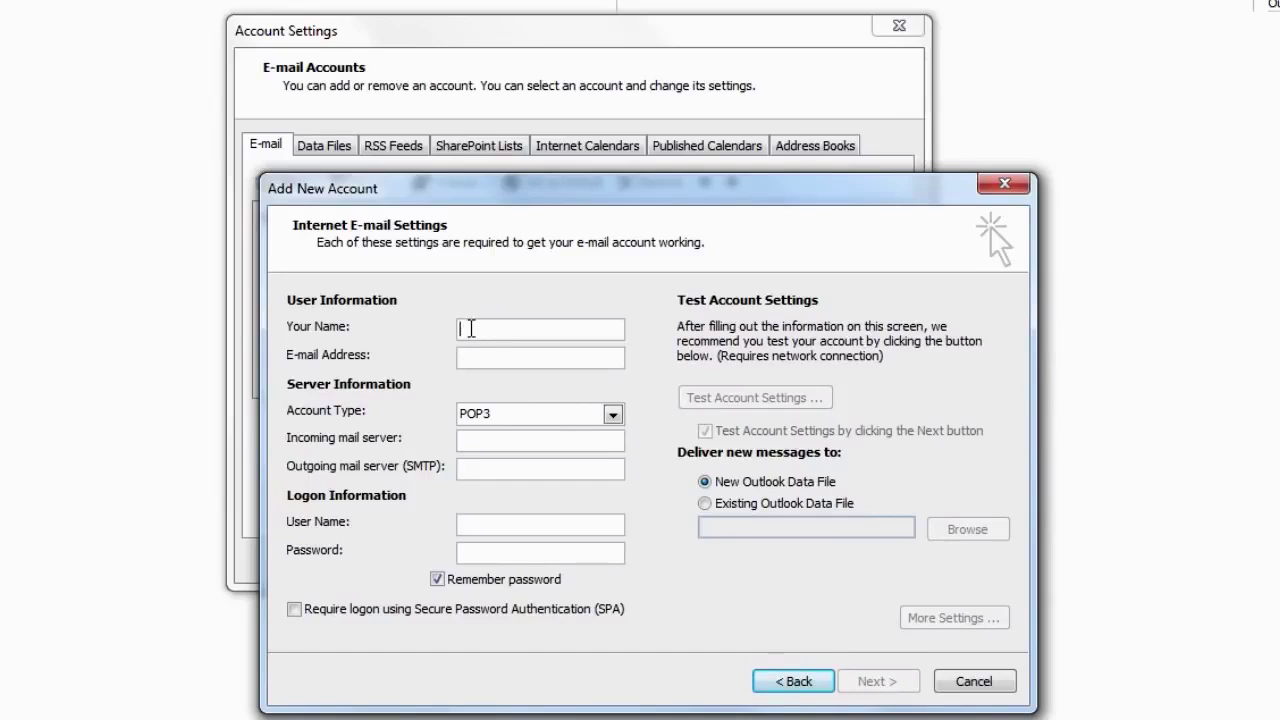
# Enter the user's name and e-mail address, incoming server pop.gmail.com and outgoing smtp.gmail.com
pyautogui.write('vu cpl')
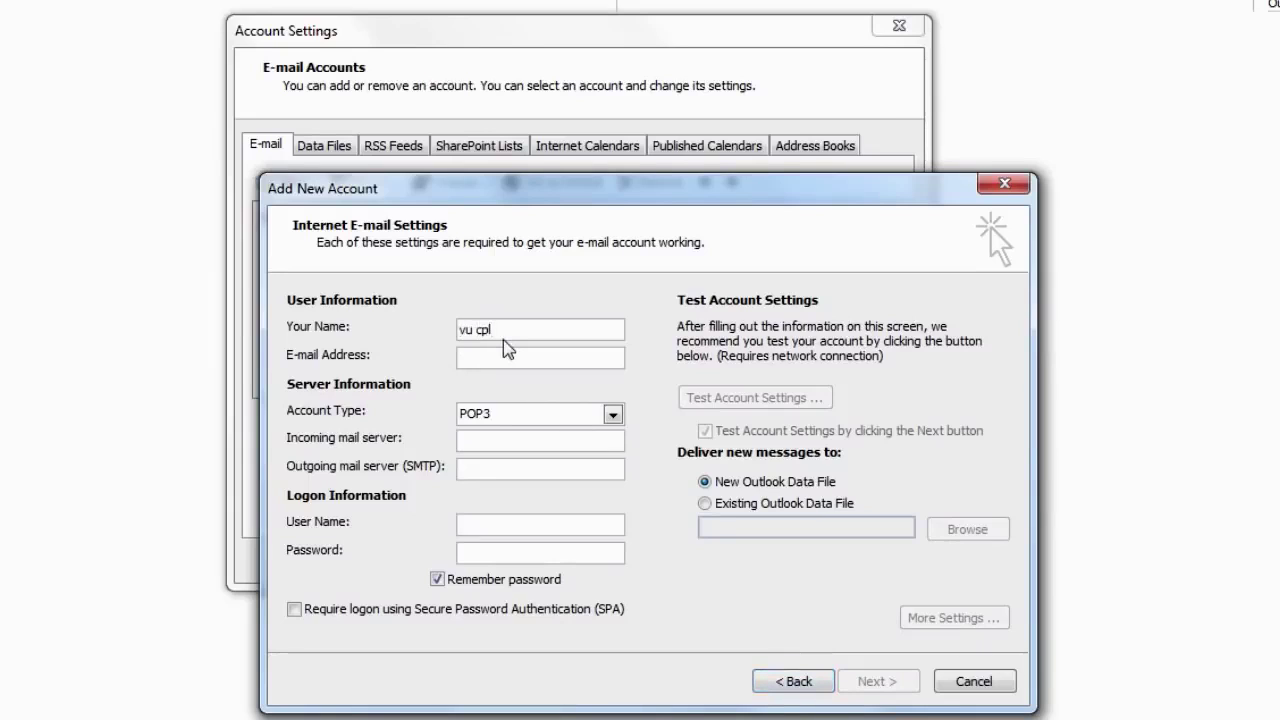
pyautogui.click(491, 362)
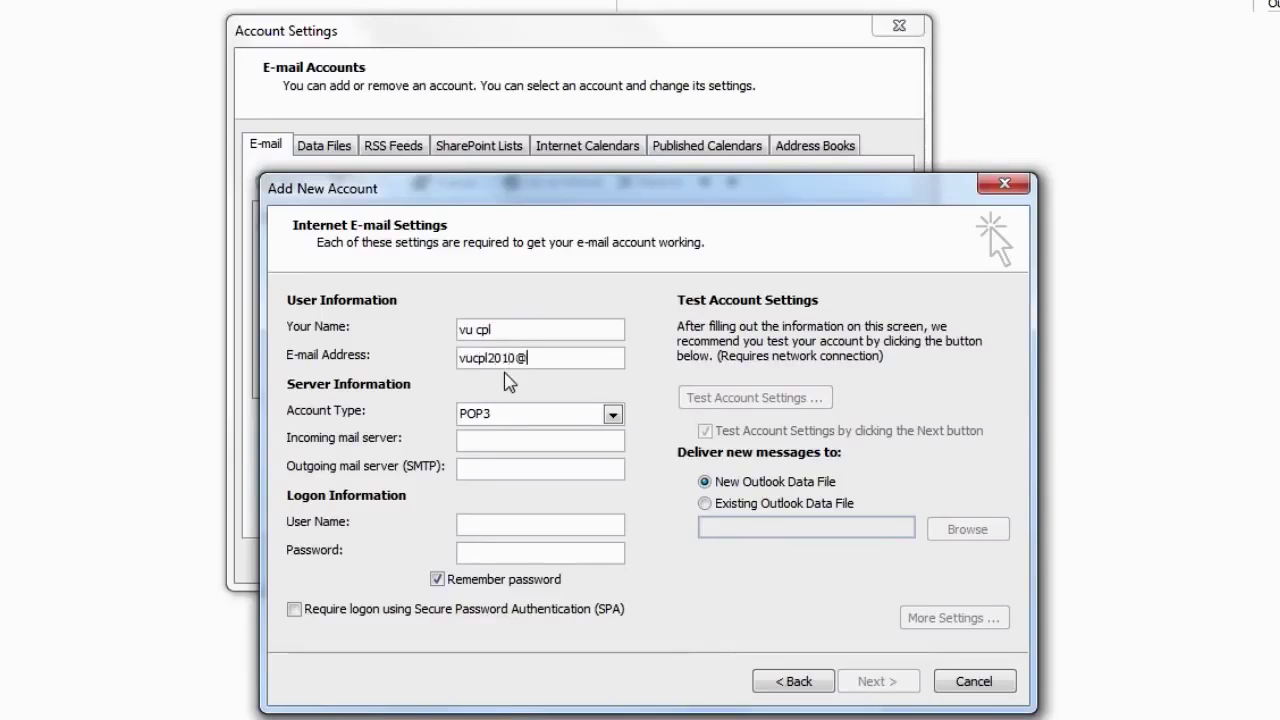
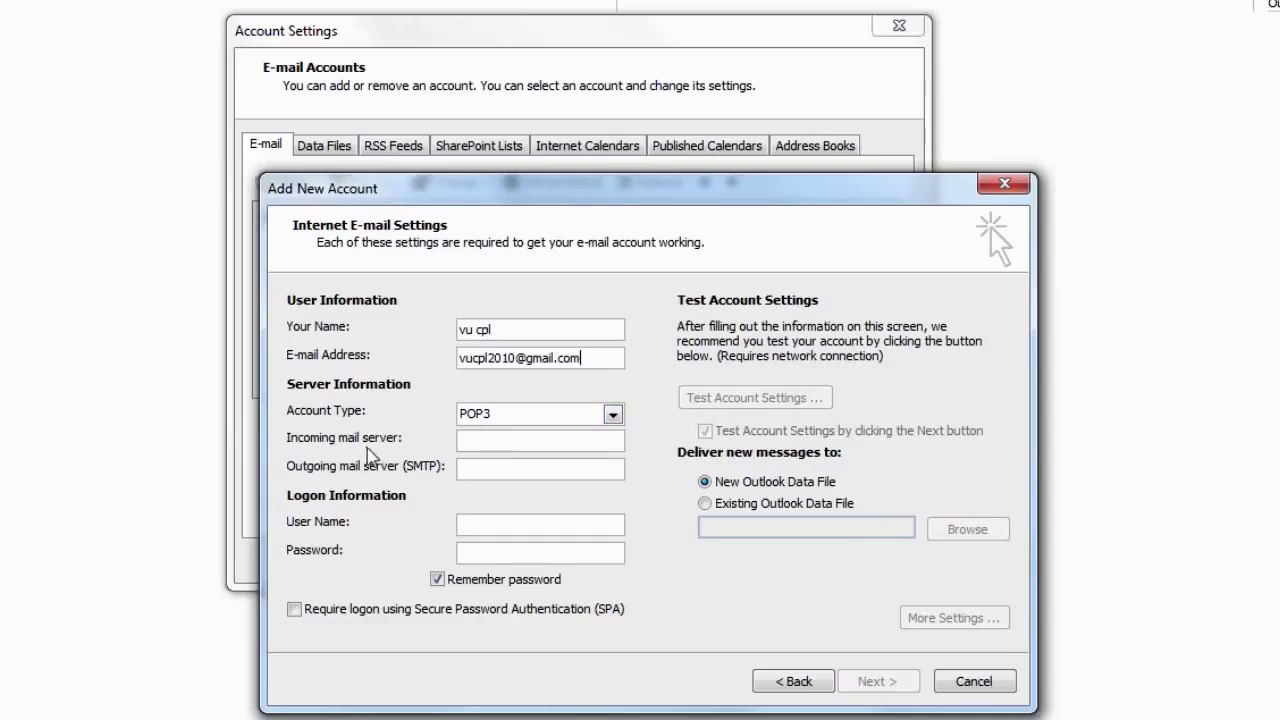
pyautogui.click(473, 443)
pyautogui.write('pop')
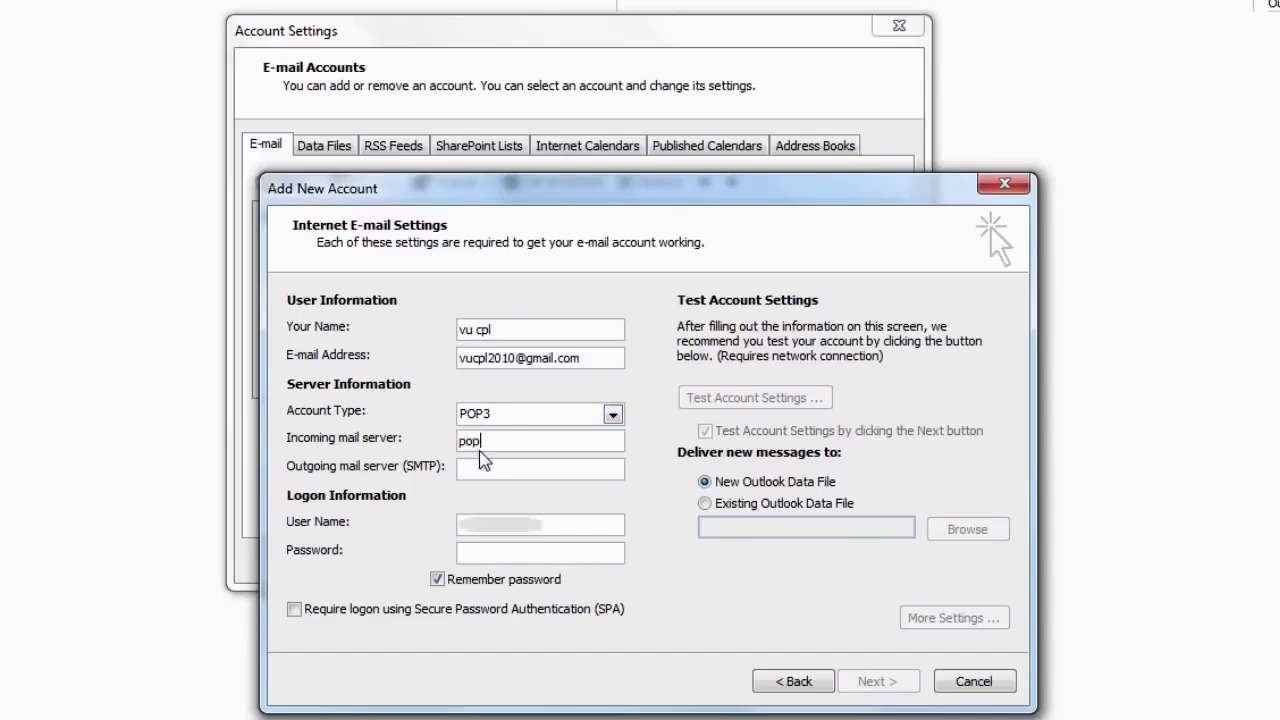
pyautogui.write('.gmail.com')
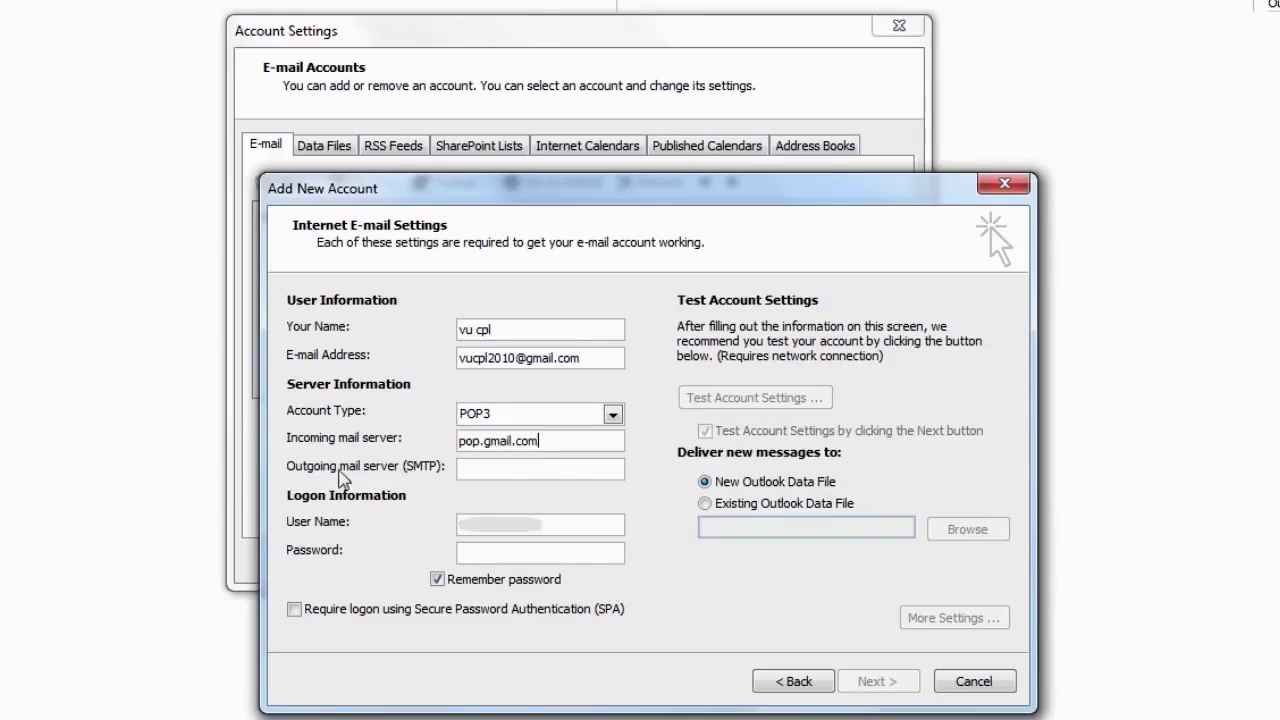
pyautogui.click(472, 470)
pyautogui.write('smtp')
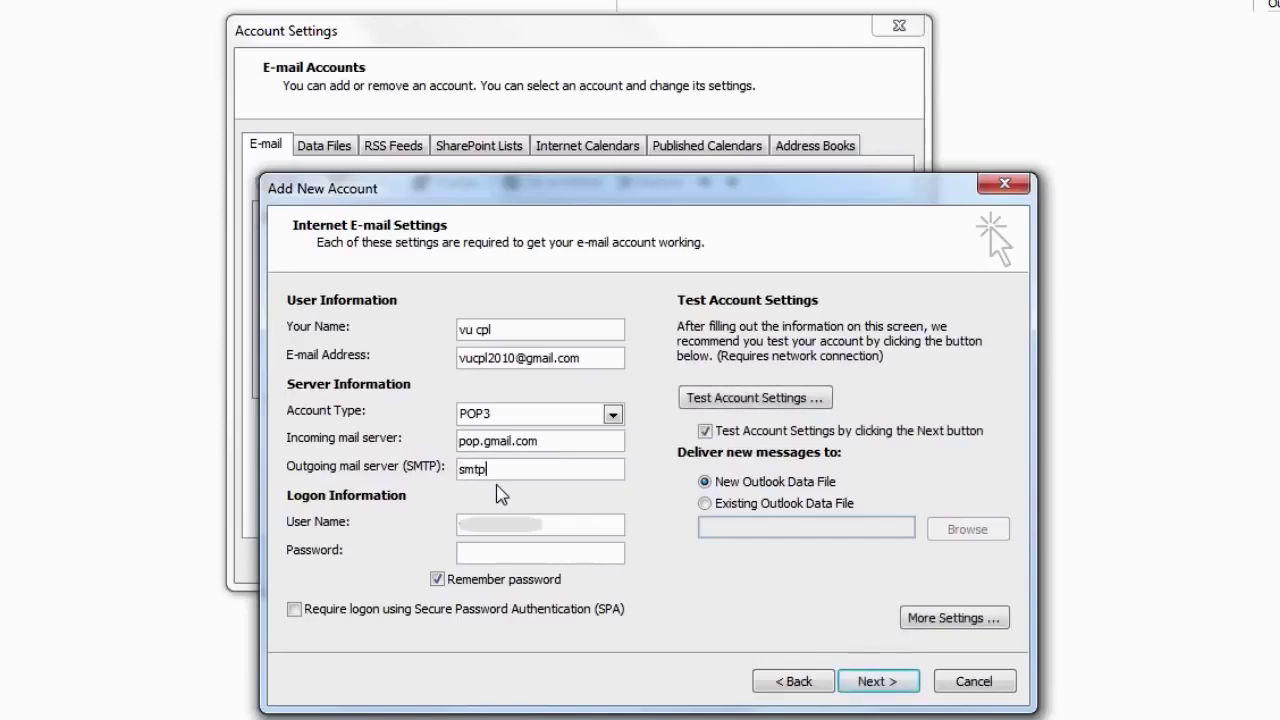
pyautogui.write('.gmail.com')
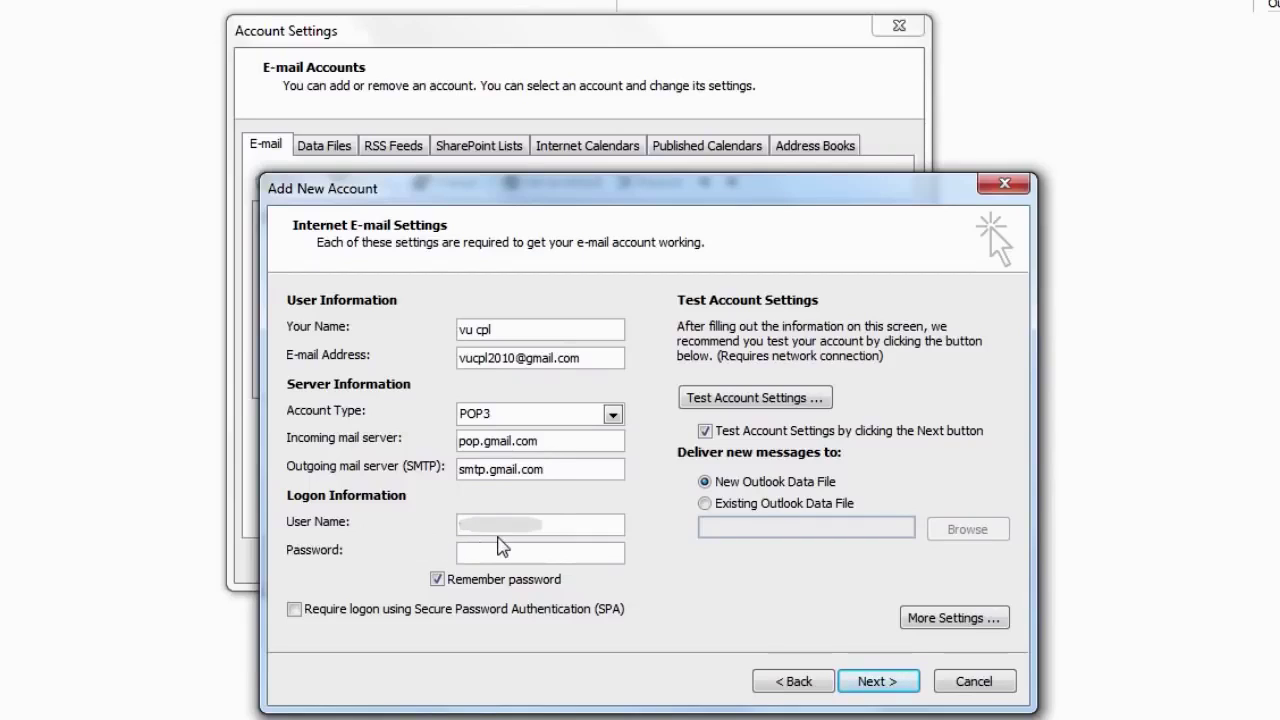
# Enter the logon user name and password, turn off Remember password, and use an existing data file
pyautogui.press('Tab')
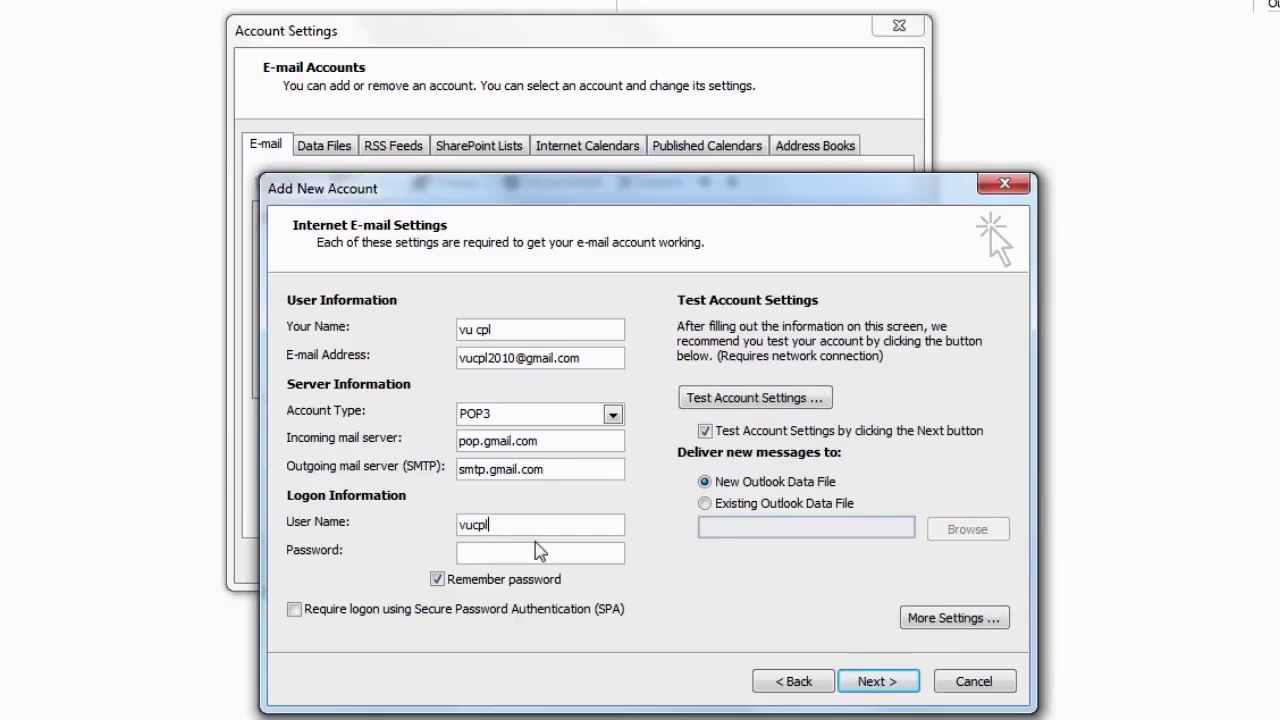
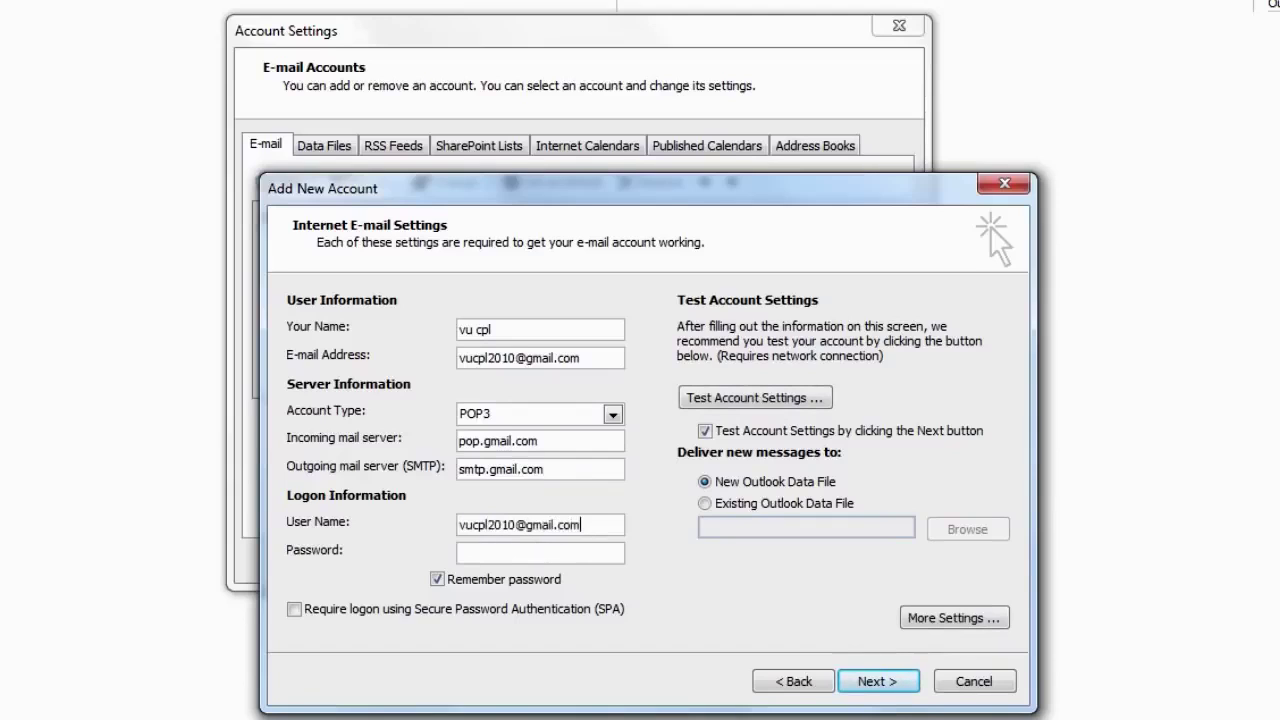
pyautogui.press('Tab')
pyautogui.write('******')
pyautogui.click(445, 586)
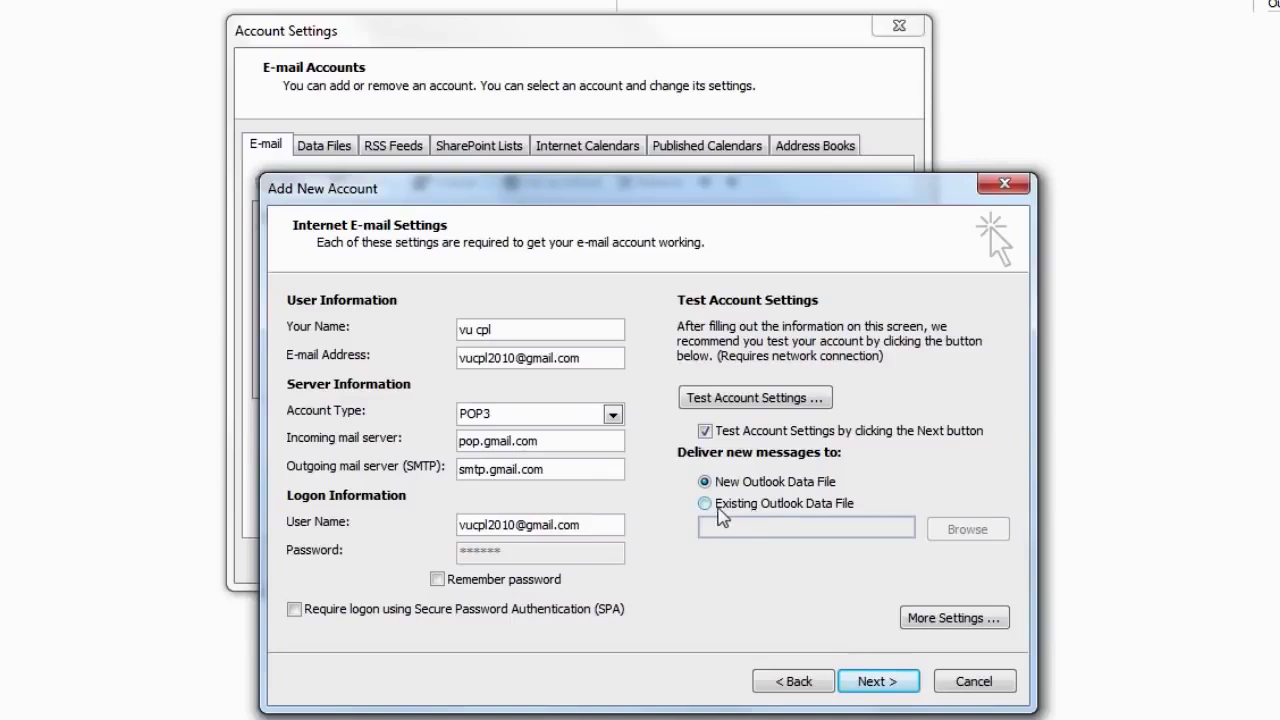
pyautogui.click(756, 511)
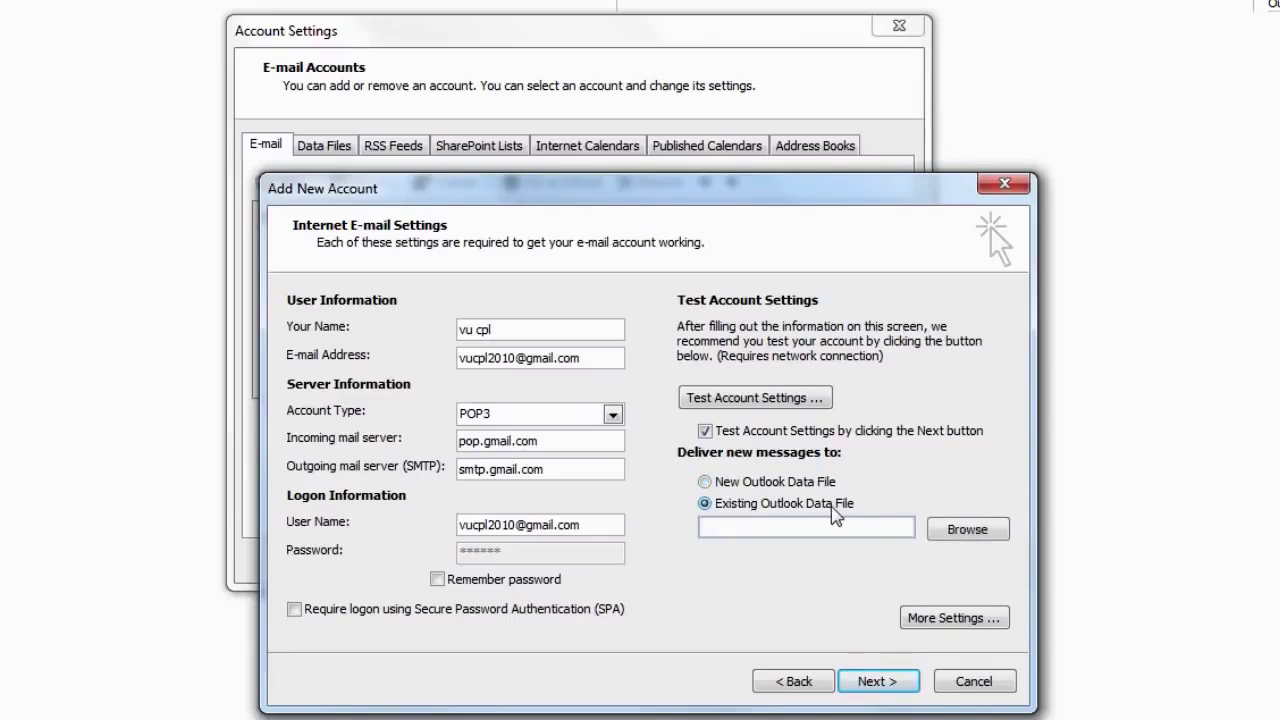
pyautogui.click(952, 620)
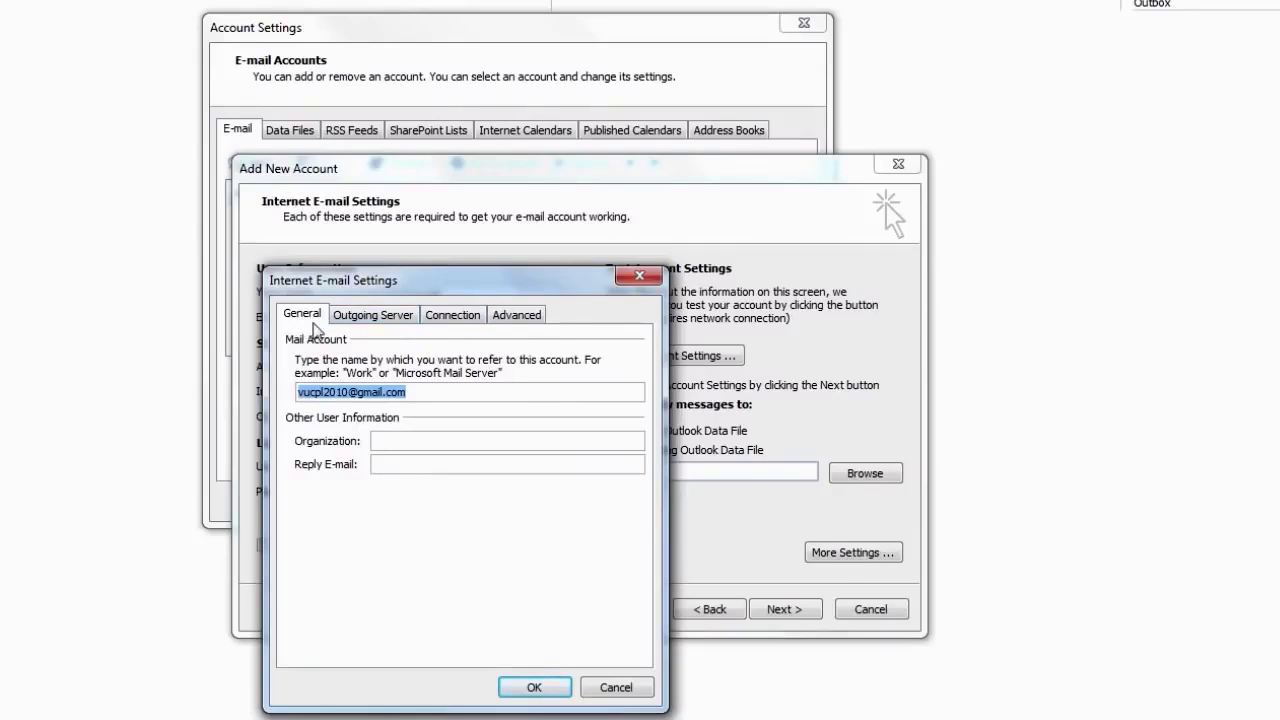
# Require SMTP authentication, set POP3 port 995 with SSL and SMTP port 465 with SSL encryption
pyautogui.click(362, 322)
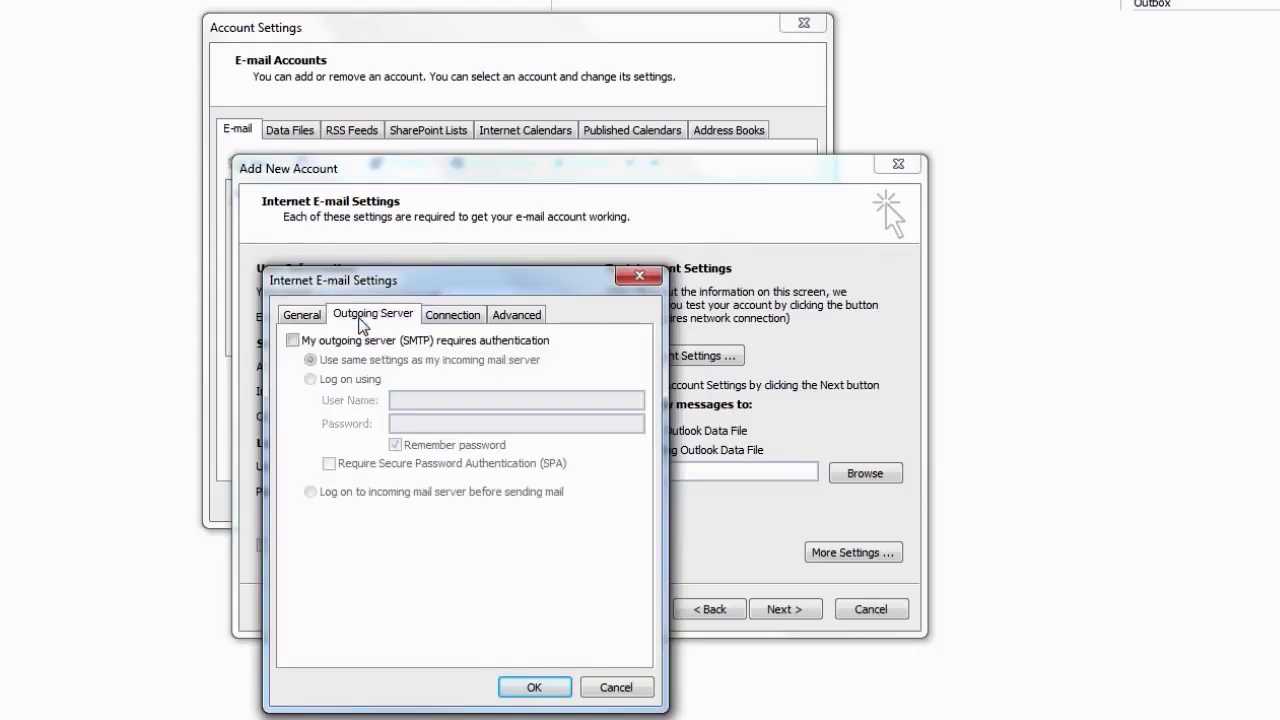
pyautogui.click(294, 341)
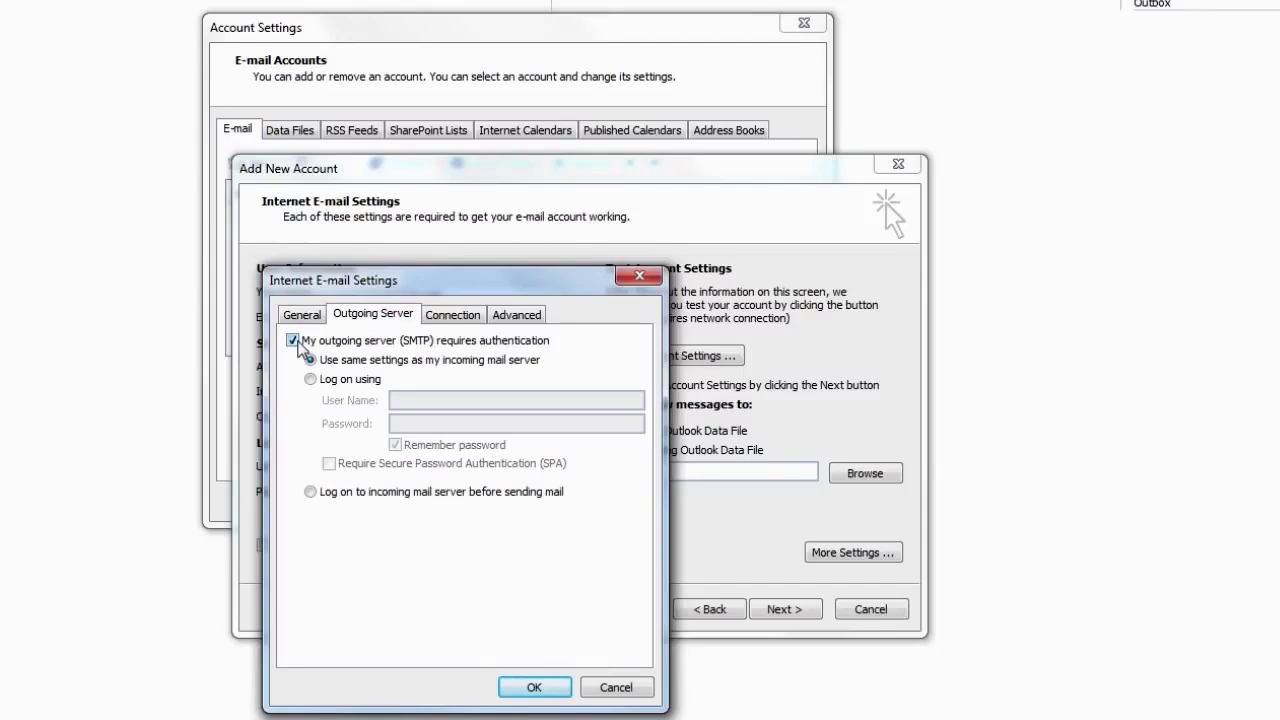
pyautogui.click(452, 315)
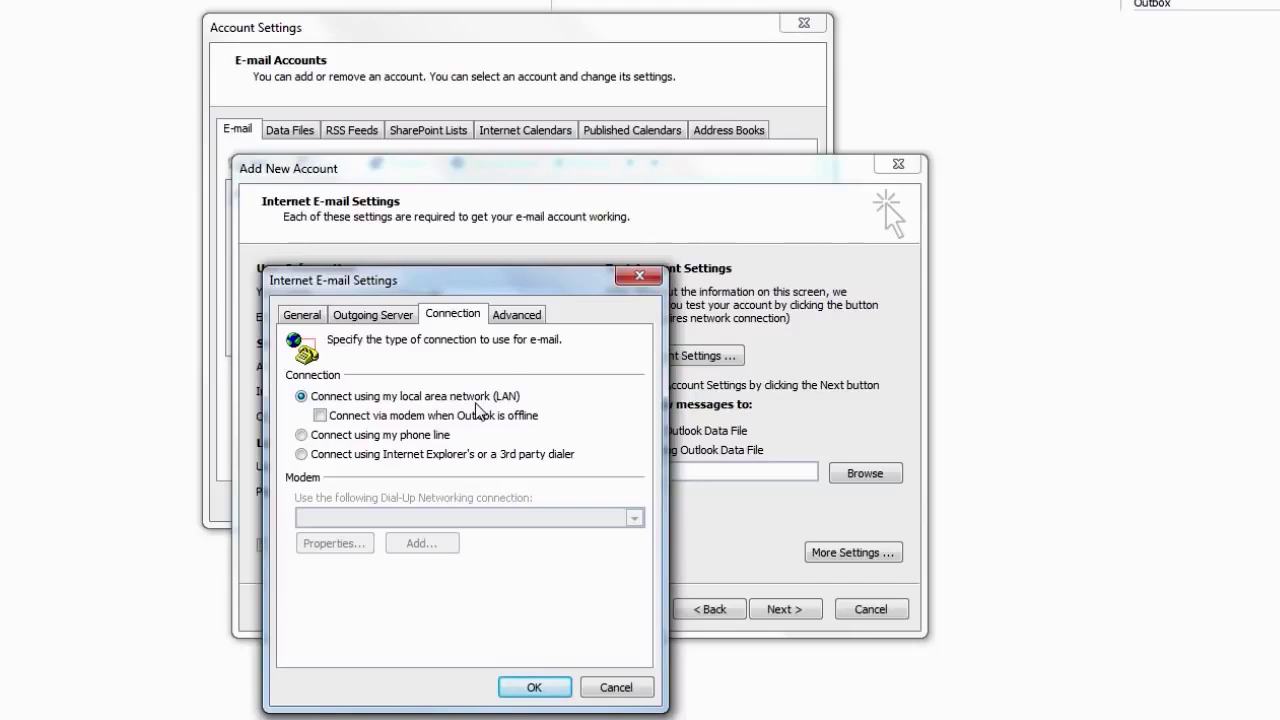
pyautogui.click(514, 317)
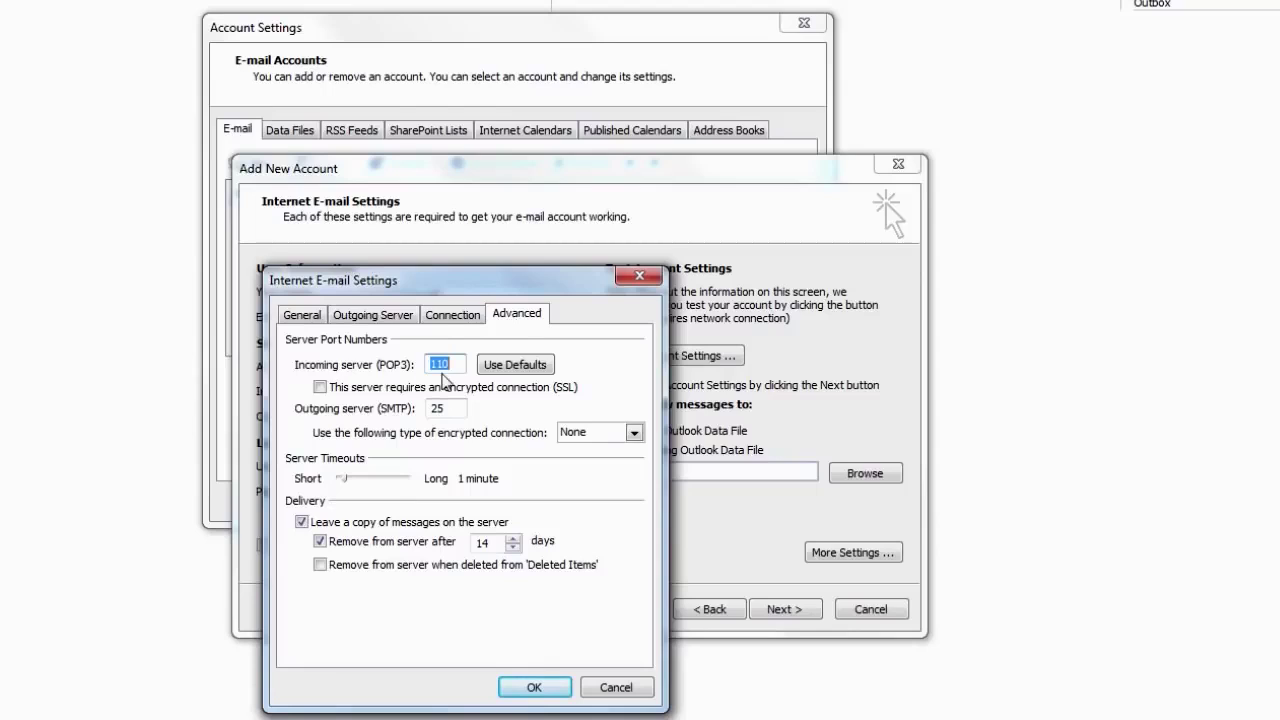
pyautogui.write('995')
pyautogui.click(322, 390)
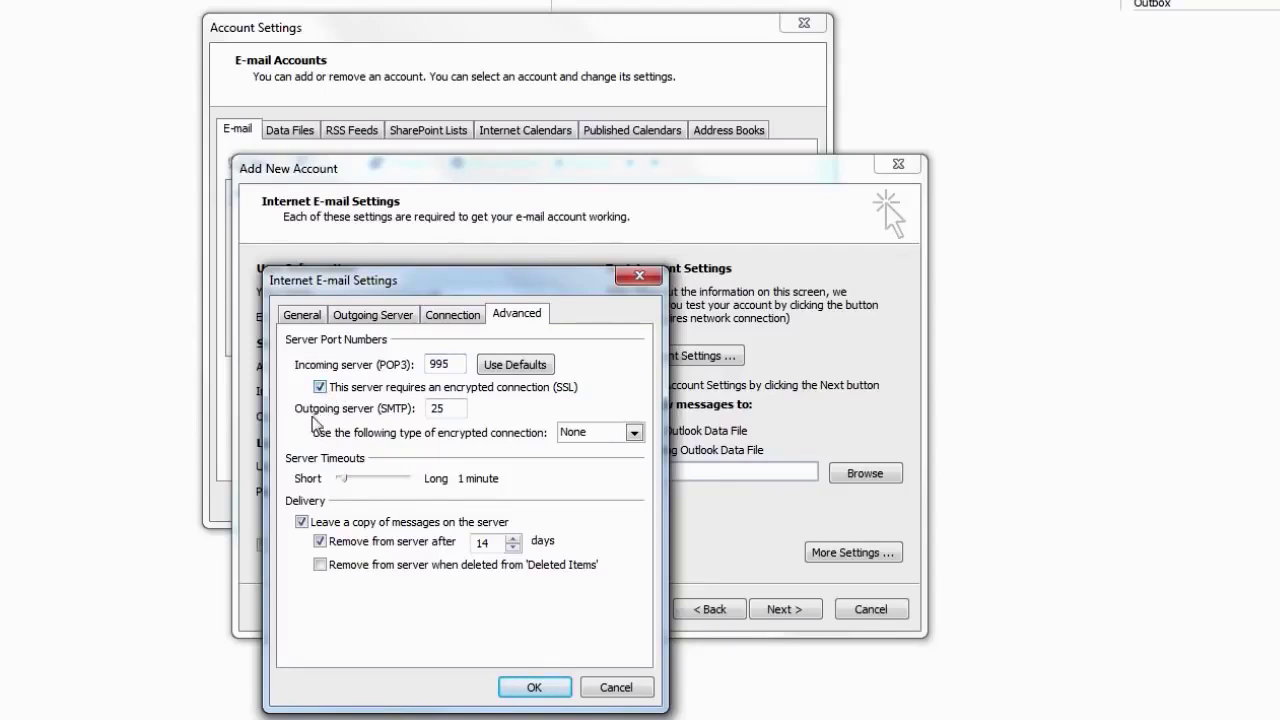
pyautogui.doubleClick(443, 409)
pyautogui.write('465')
pyautogui.click(634, 433)
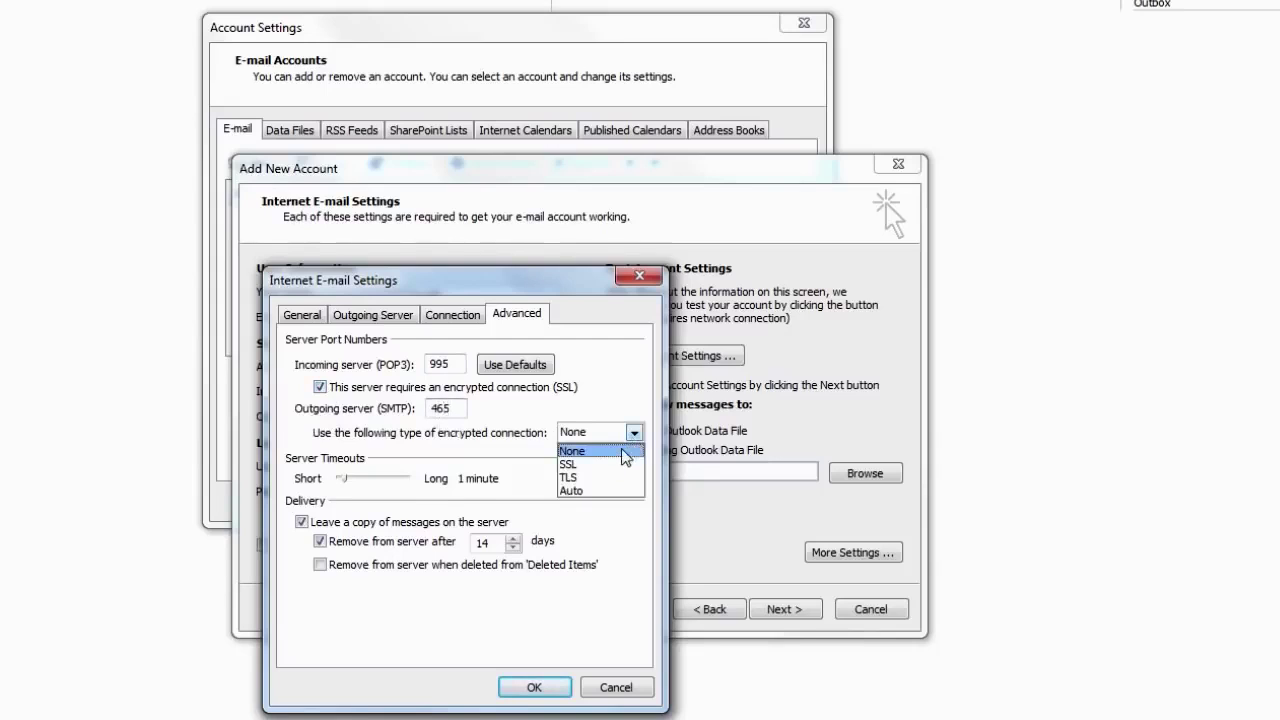
pyautogui.click(613, 460)
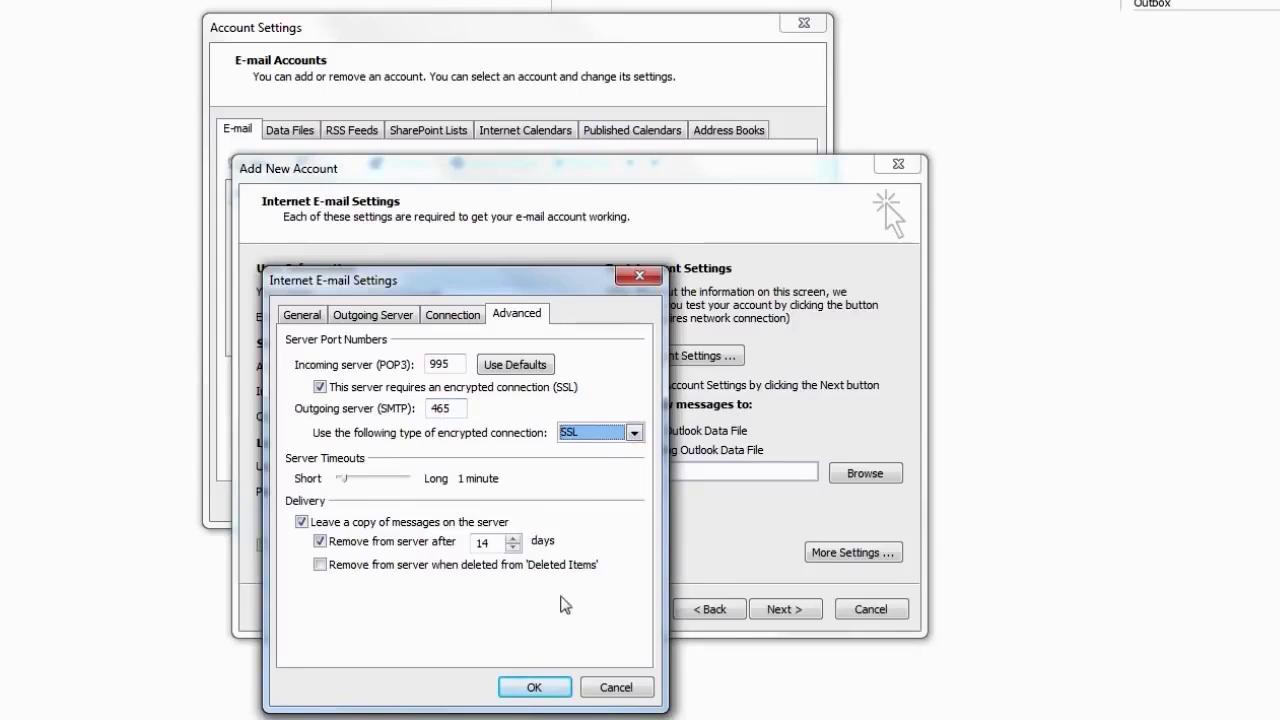
pyautogui.click(534, 688)
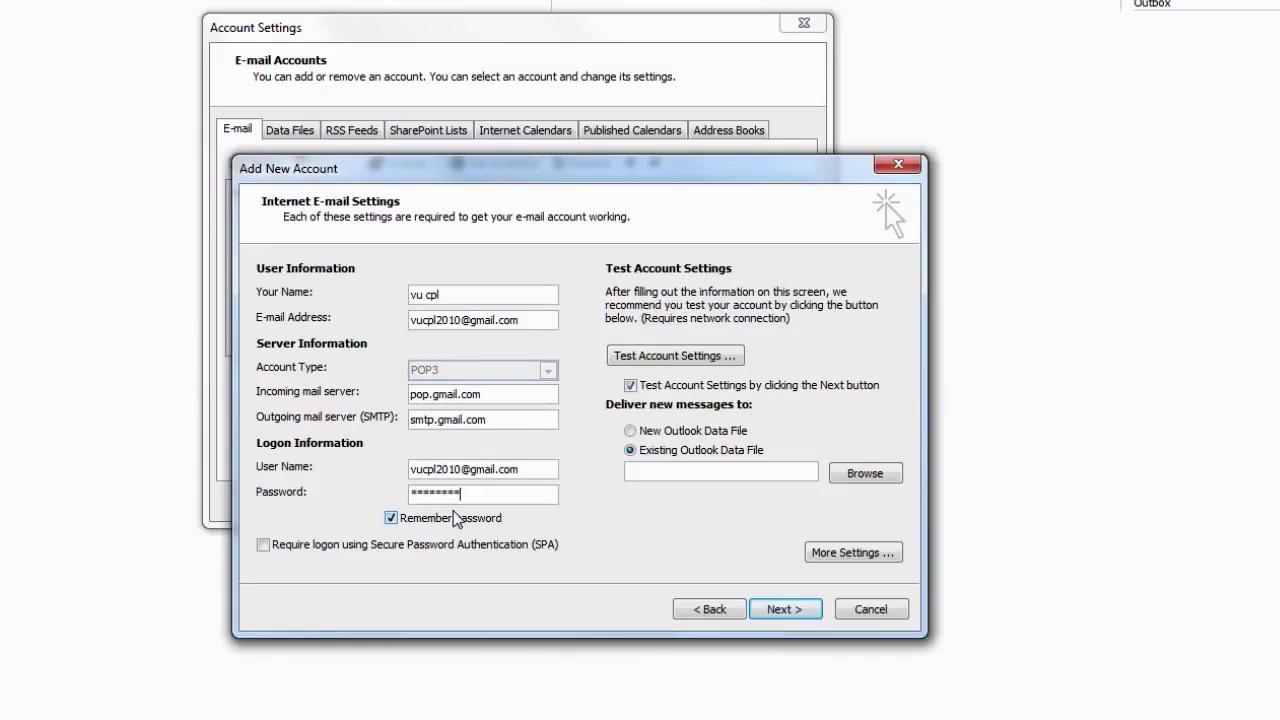
# Test the account settings, confirm POP3 logon and test message pass, and reach the Congratulations page
pyautogui.click(697, 356)
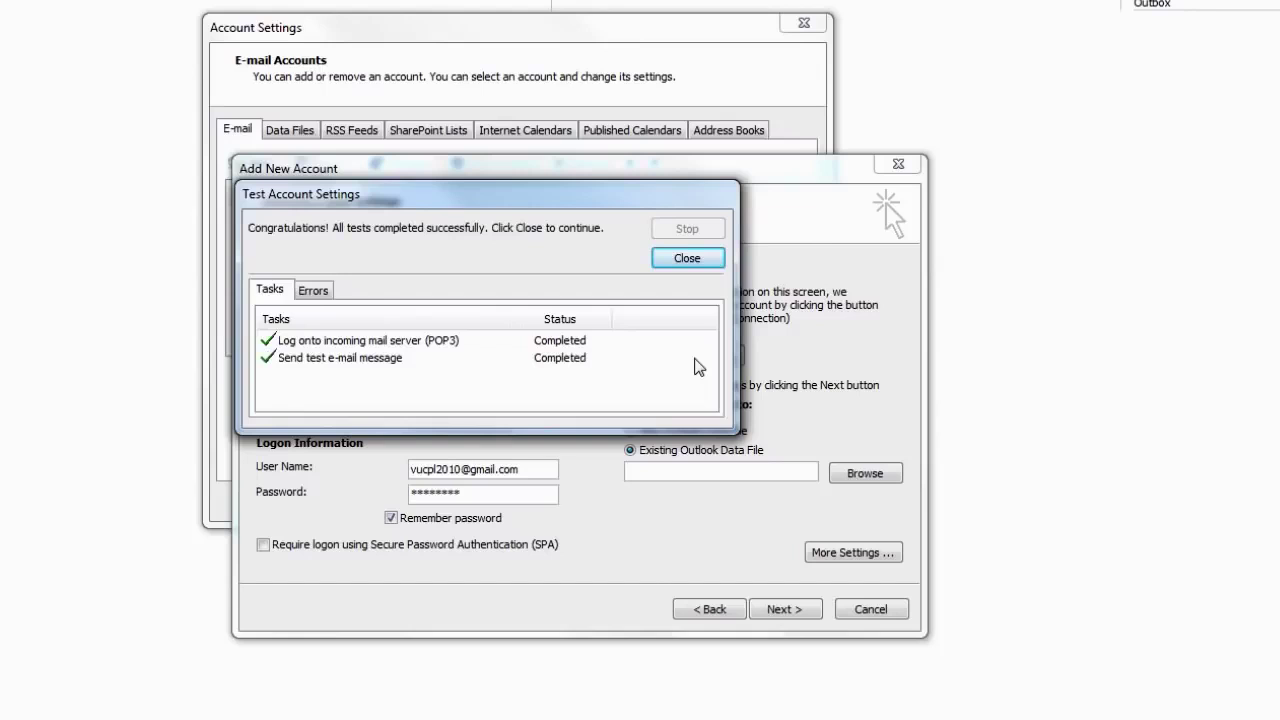
pyautogui.click(692, 262)
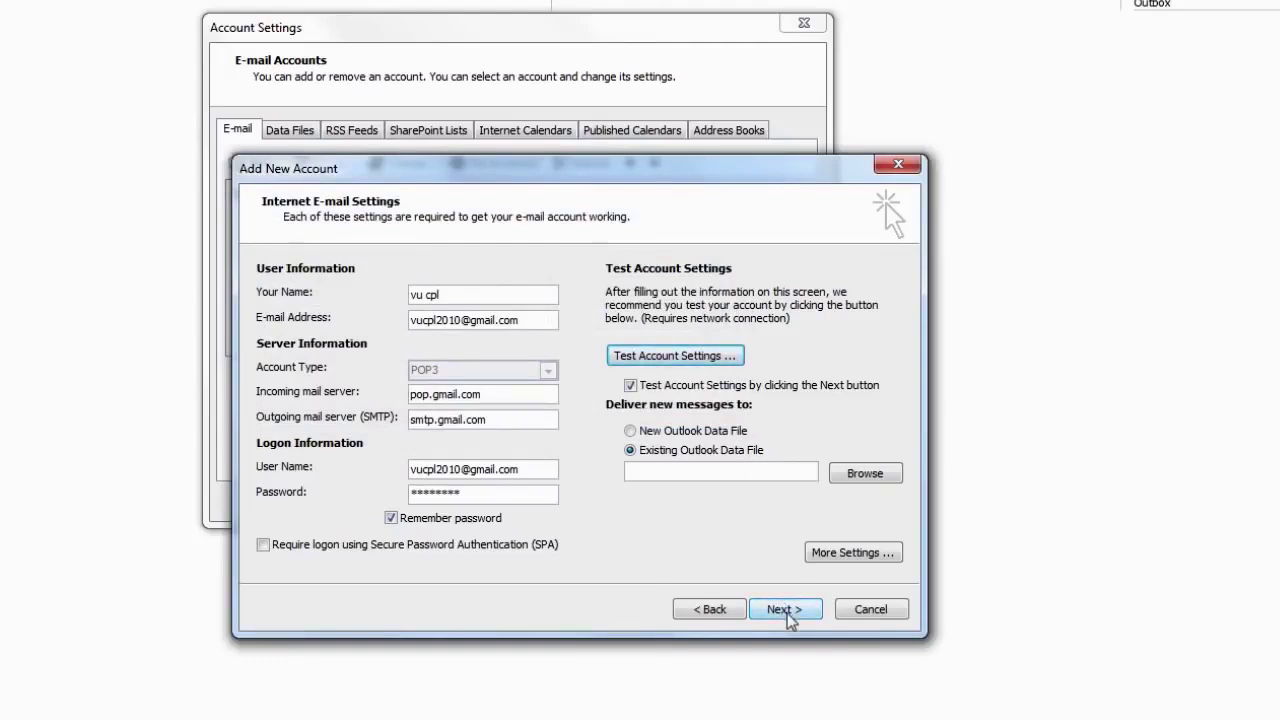
pyautogui.click(788, 614)
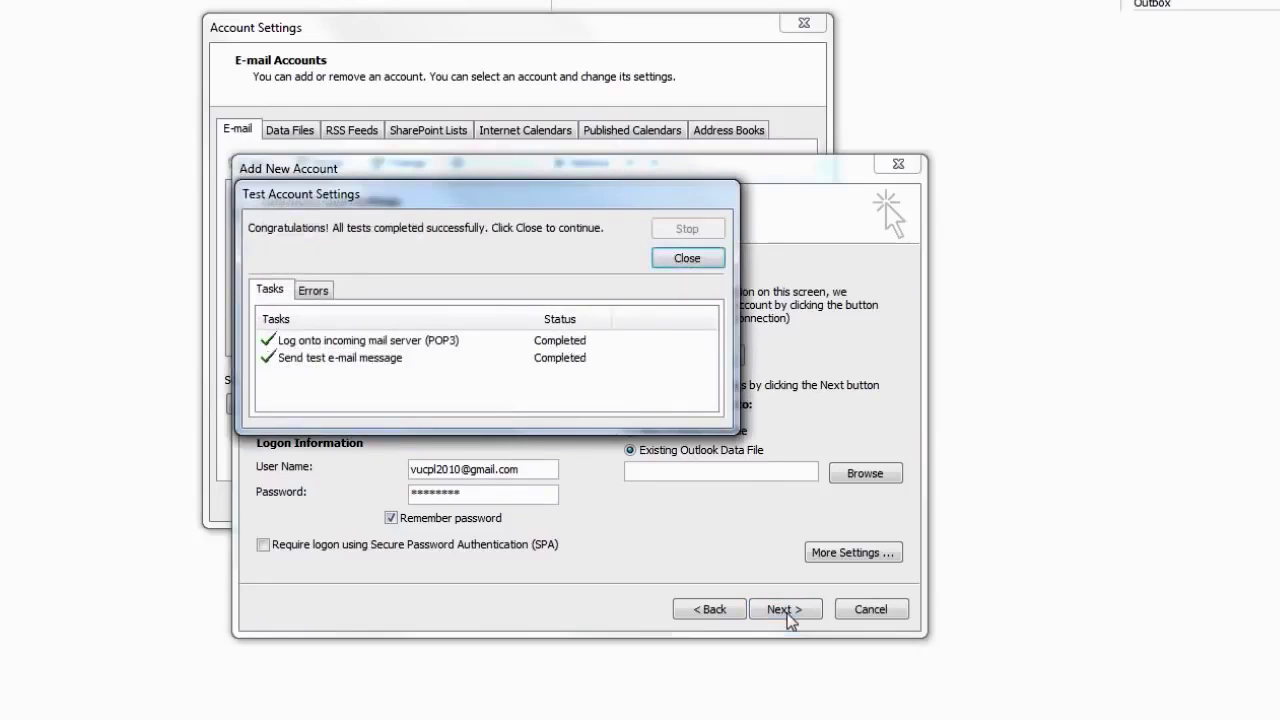
pyautogui.press('Return')
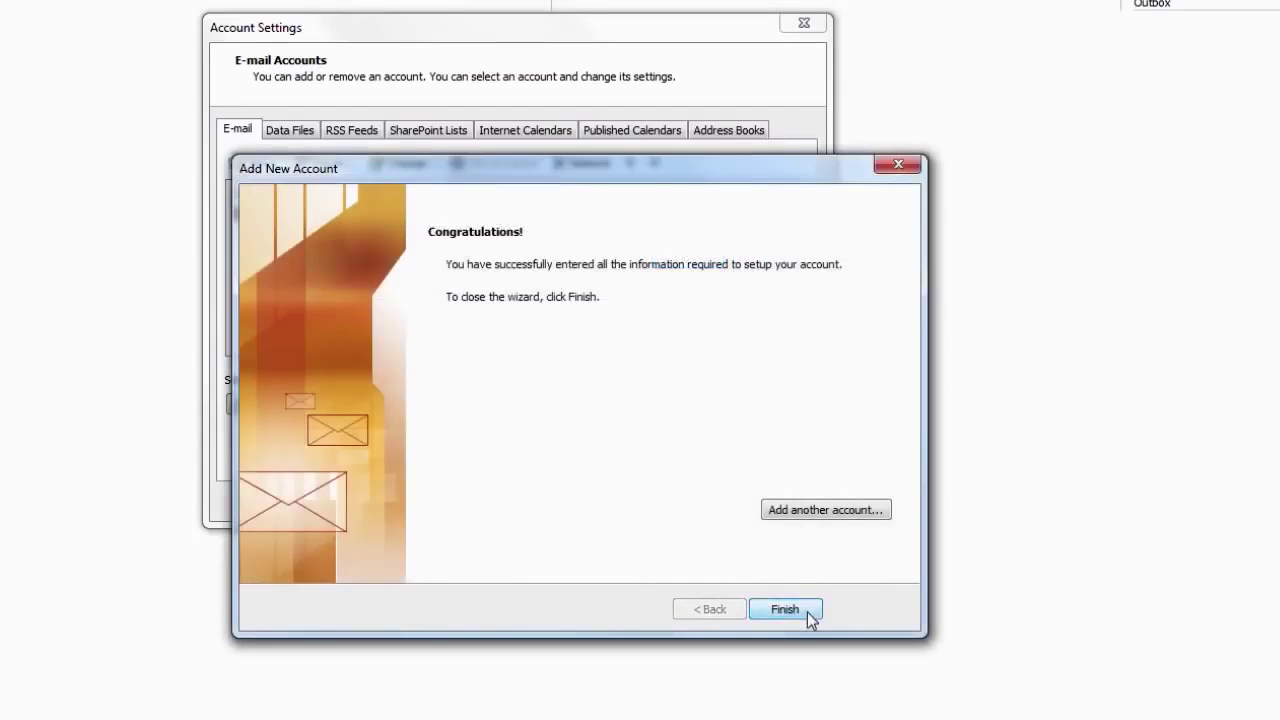
# Finish the Add New Account wizard and close the Account Settings dialog
pyautogui.click(785, 610)
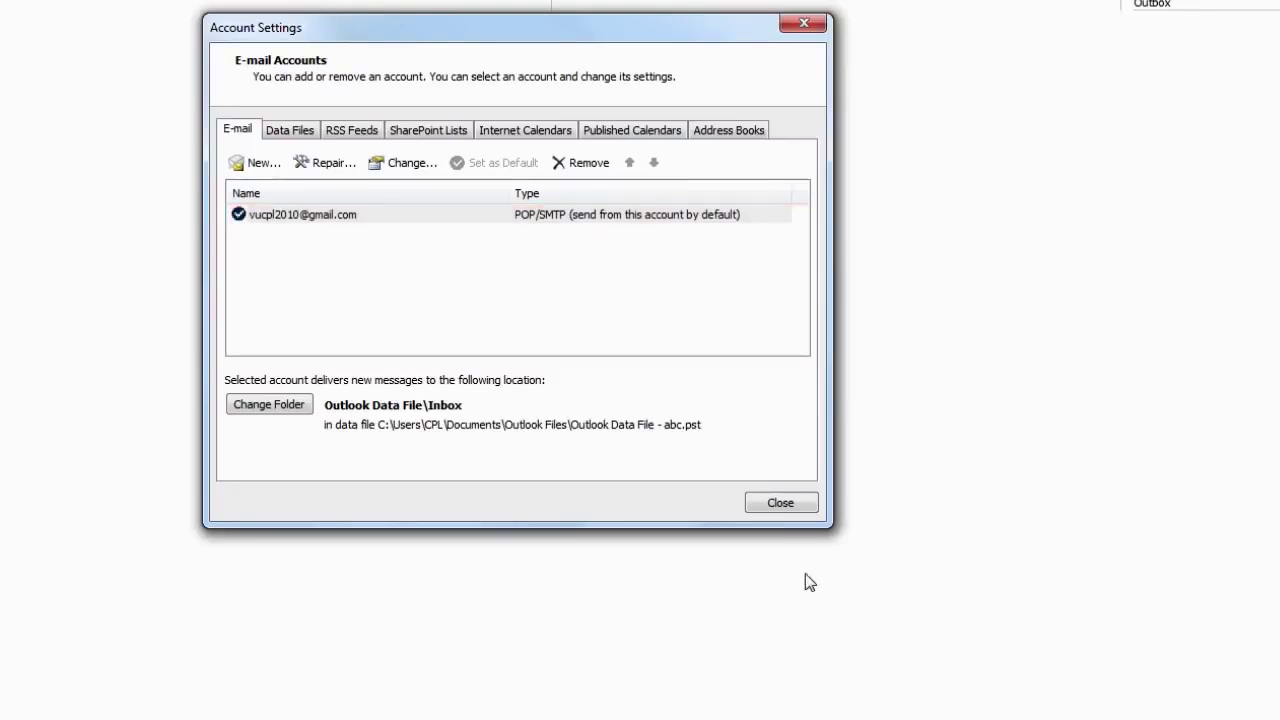
pyautogui.click(780, 503)
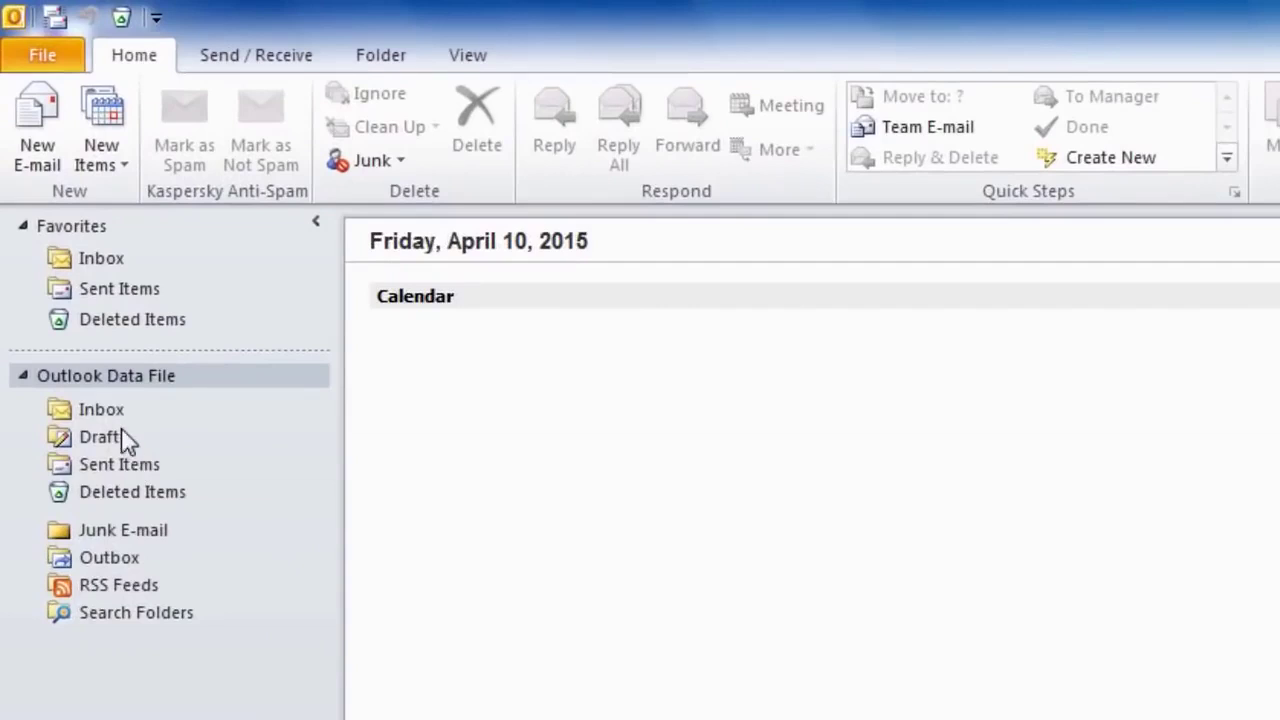
# Download new mail into the Outlook Data File Inbox and open the second Microsoft Outlook Test Message
pyautogui.click(112, 411)
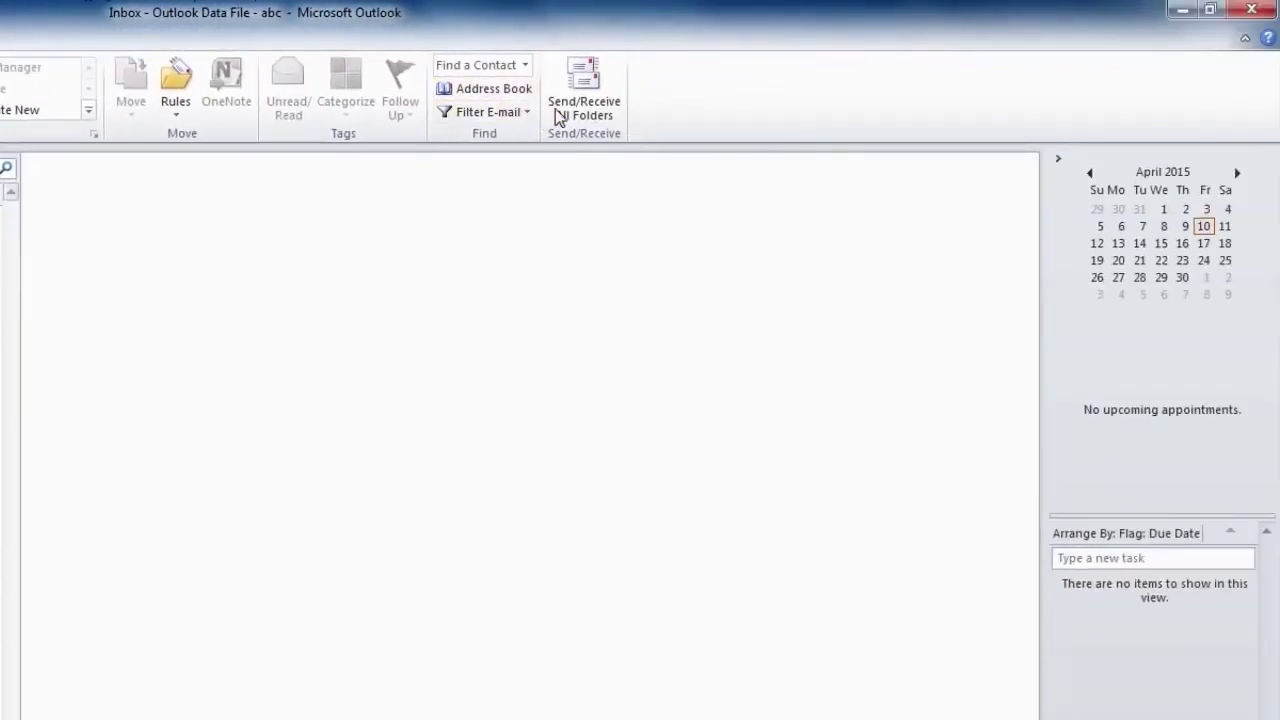
pyautogui.click(607, 108)
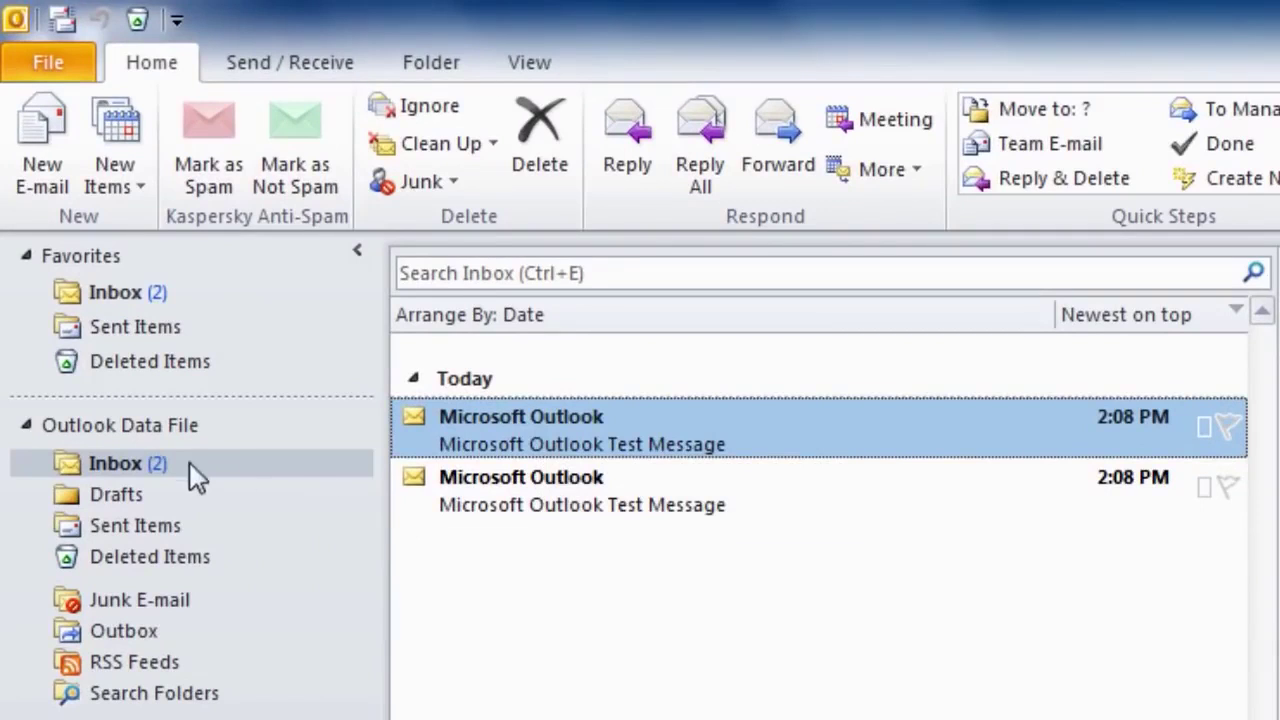
pyautogui.click(133, 470)
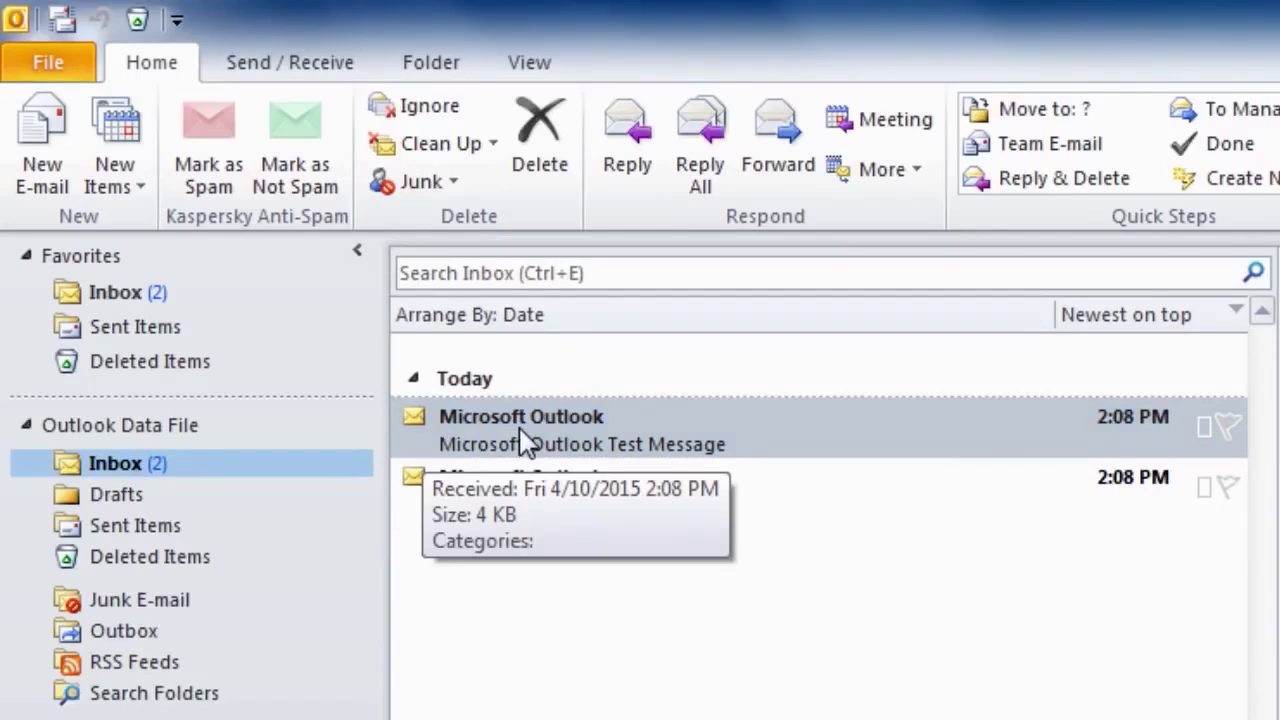
pyautogui.doubleClick(529, 507)
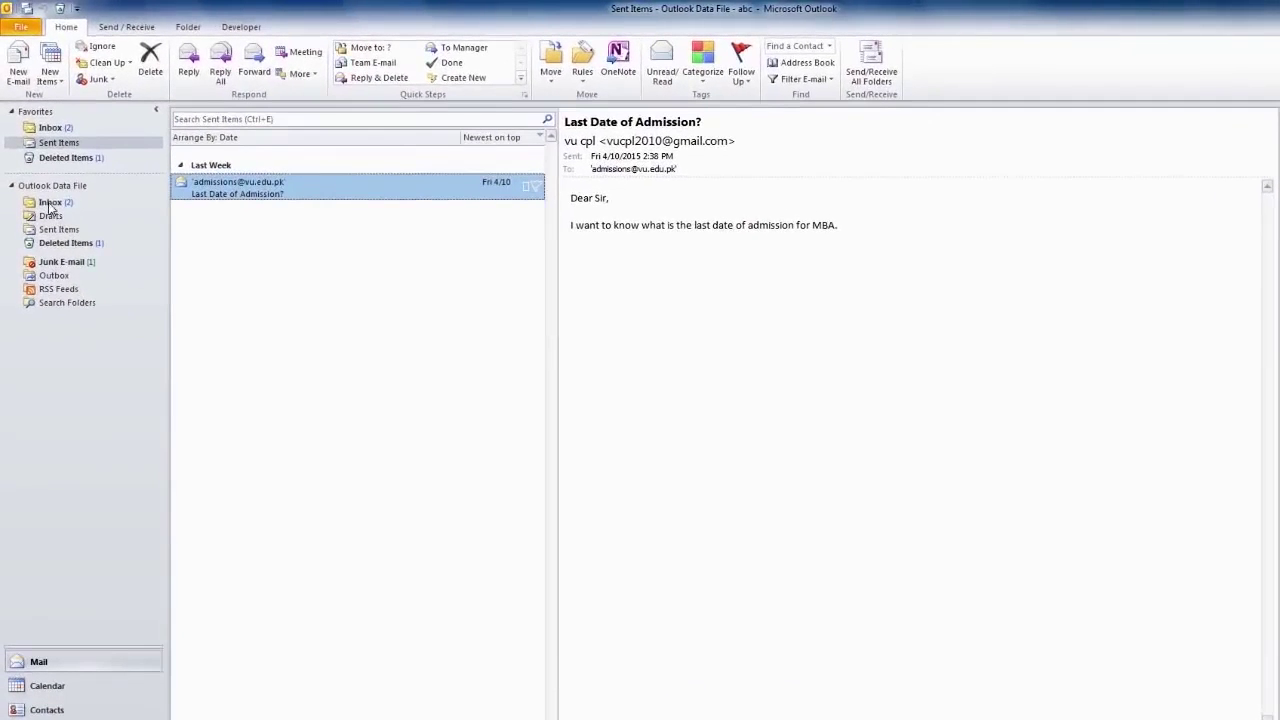
# Go back to the Inbox and show the 'Project proposal' message in the Reading Pane
pyautogui.click(47, 193)
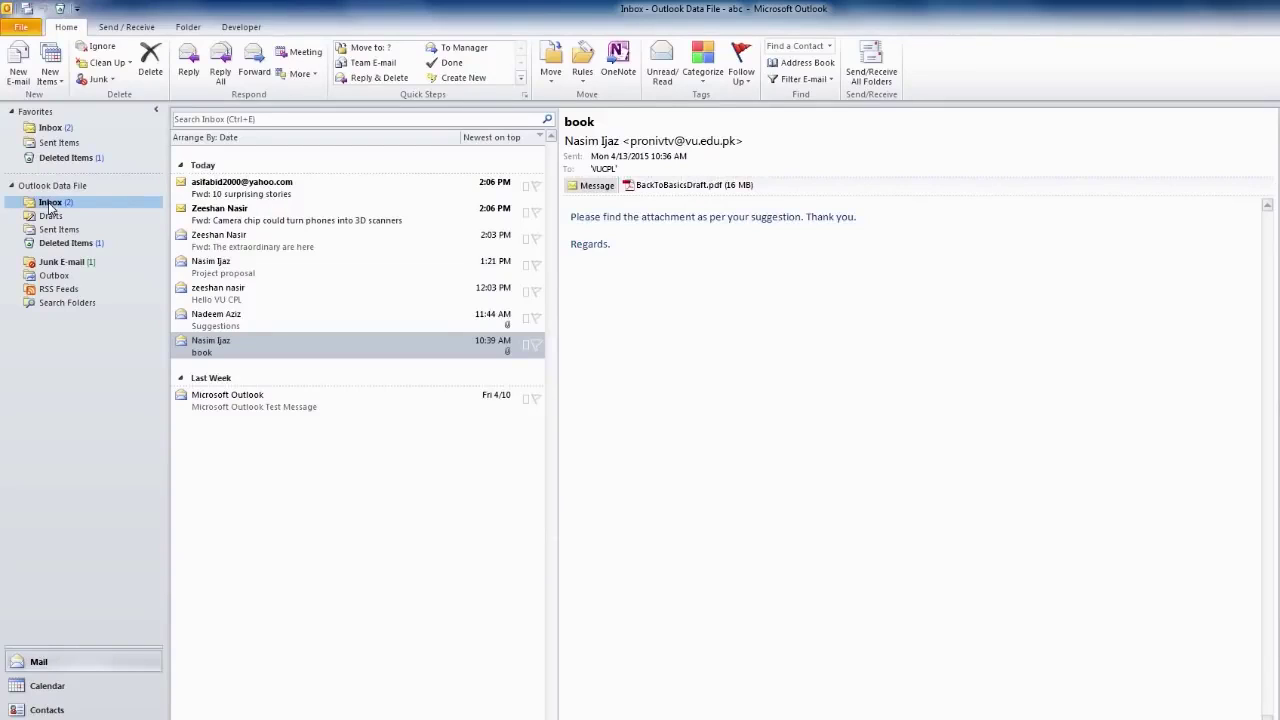
pyautogui.click(220, 272)
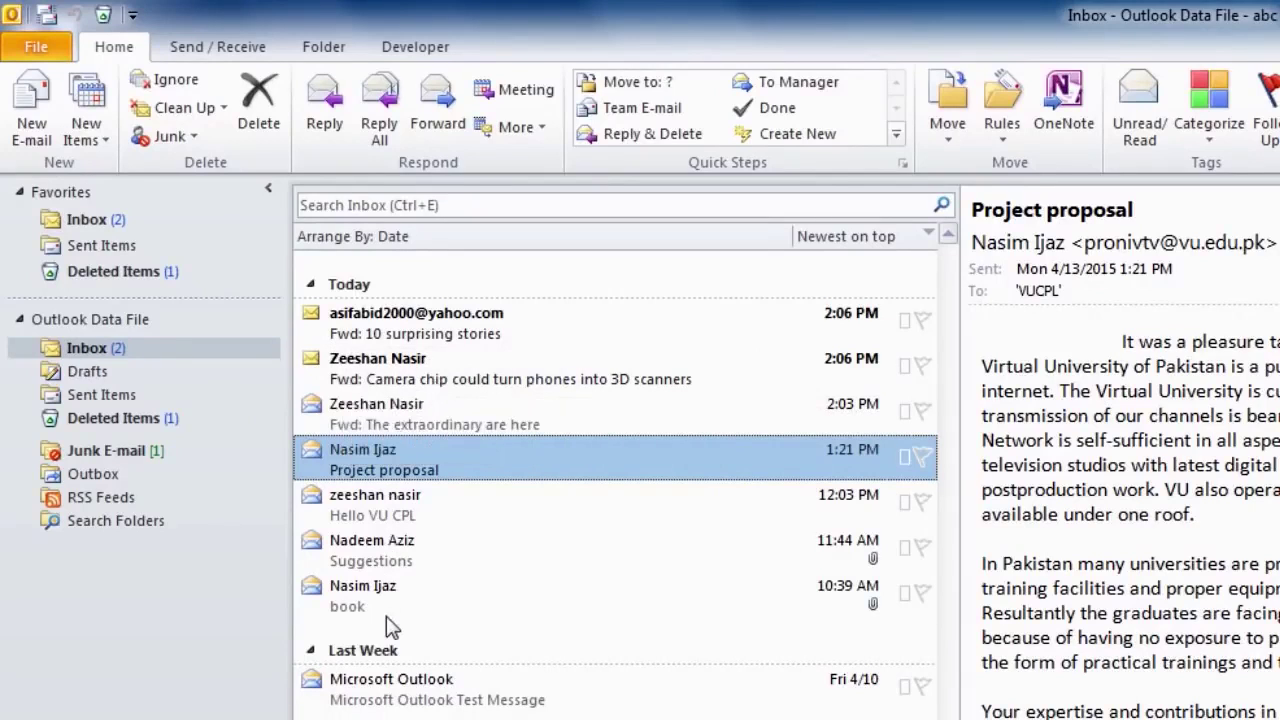
# Bring up the context menu for the 'Fwd: Camera chip could turn phones into 3D scanners' message
pyautogui.moveTo(386, 616)
pyautogui.moveTo(314, 322)
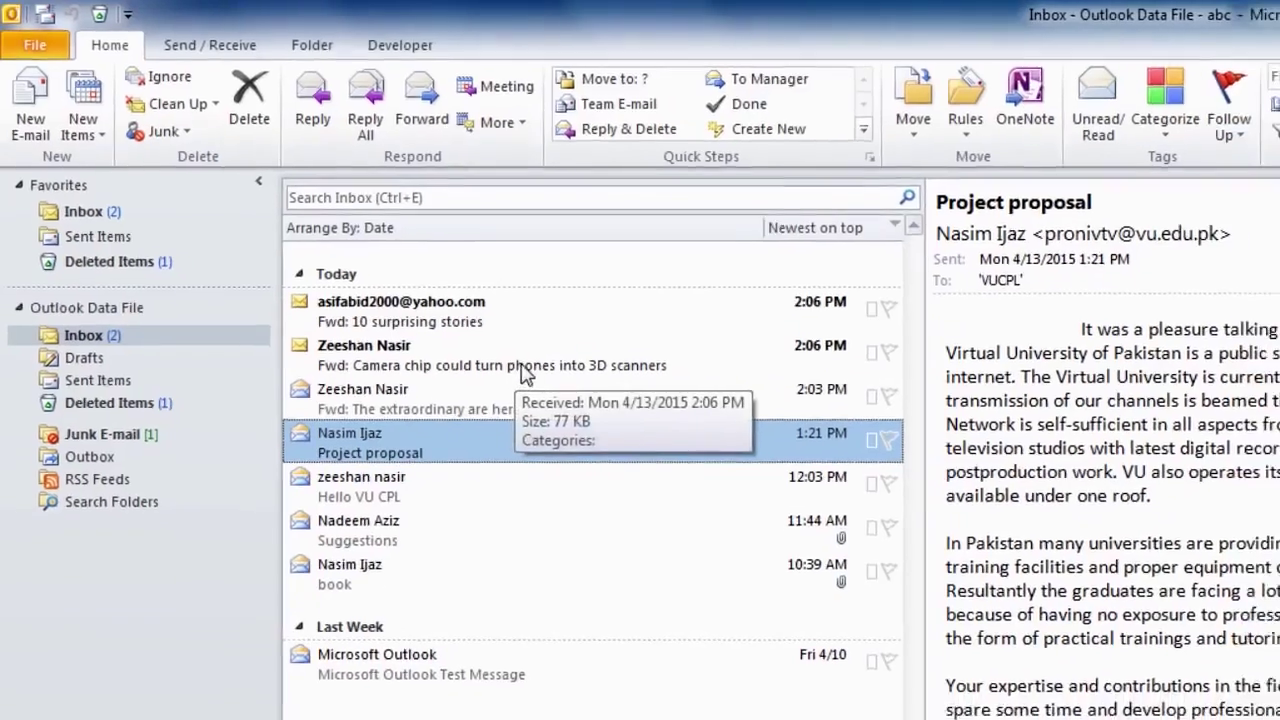
pyautogui.rightClick(540, 390)
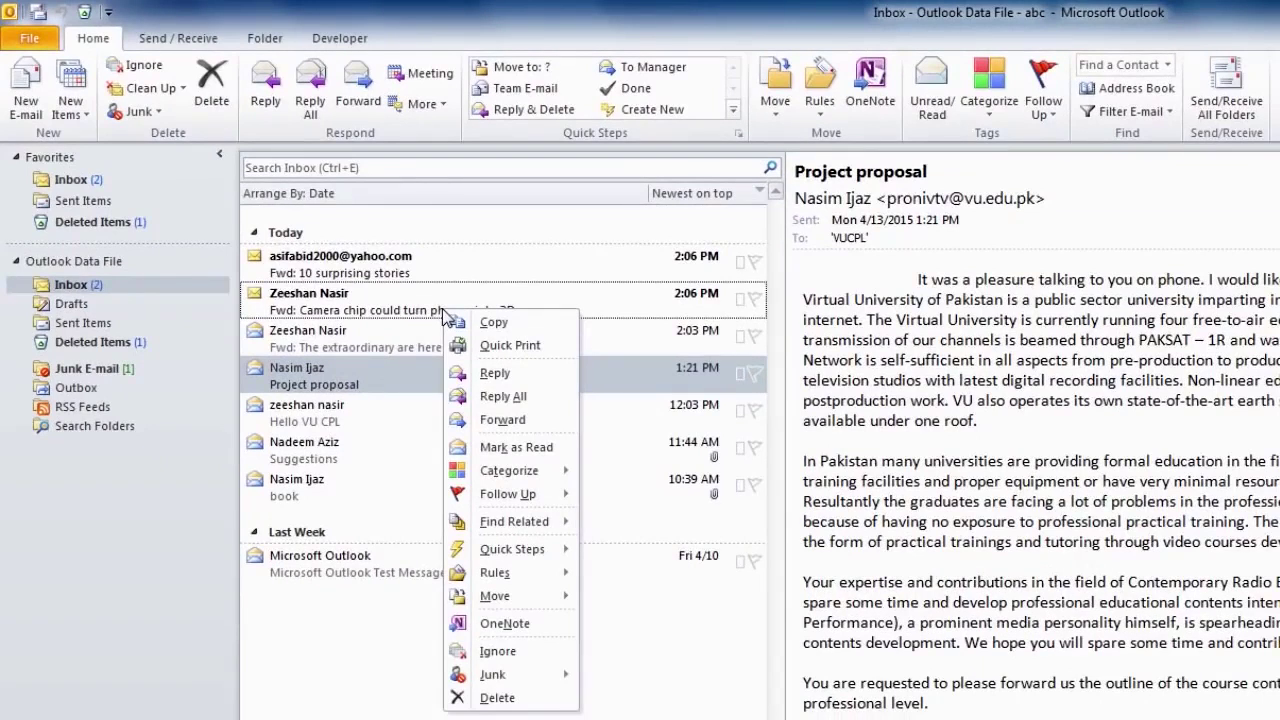
# Mark the Camera chip message and every message in the Today group as read
pyautogui.click(523, 447)
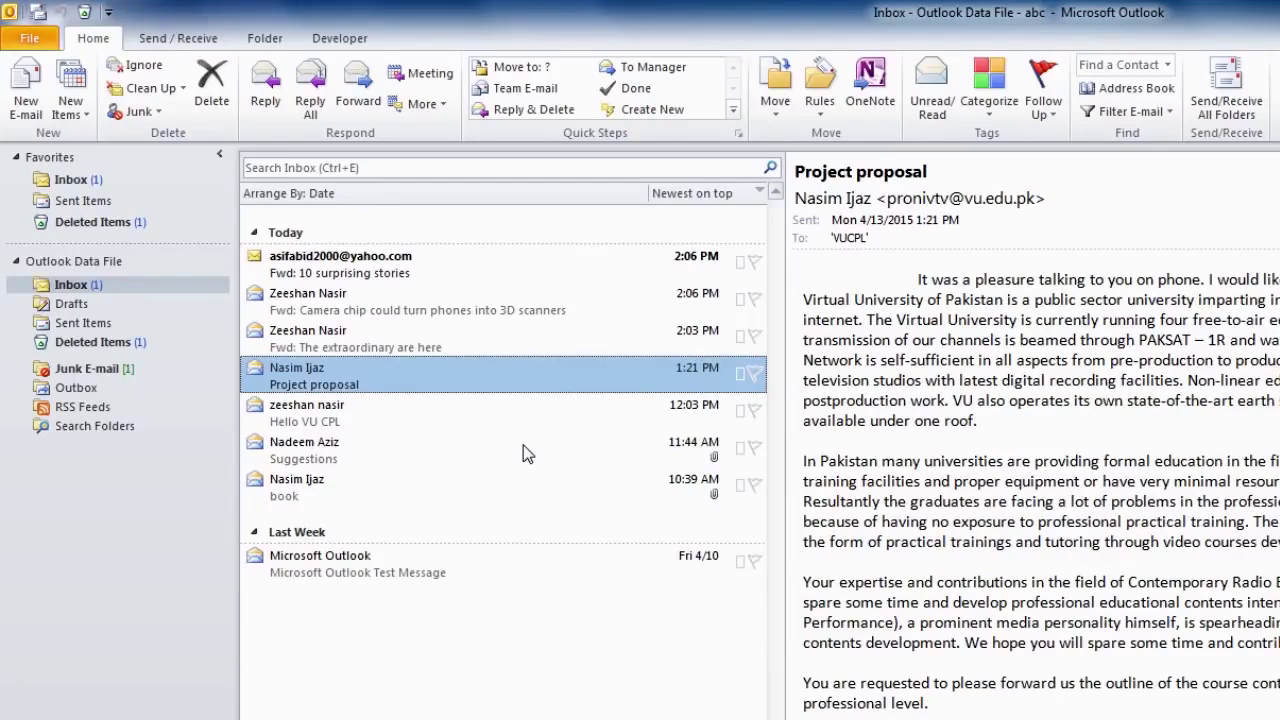
pyautogui.click(295, 238)
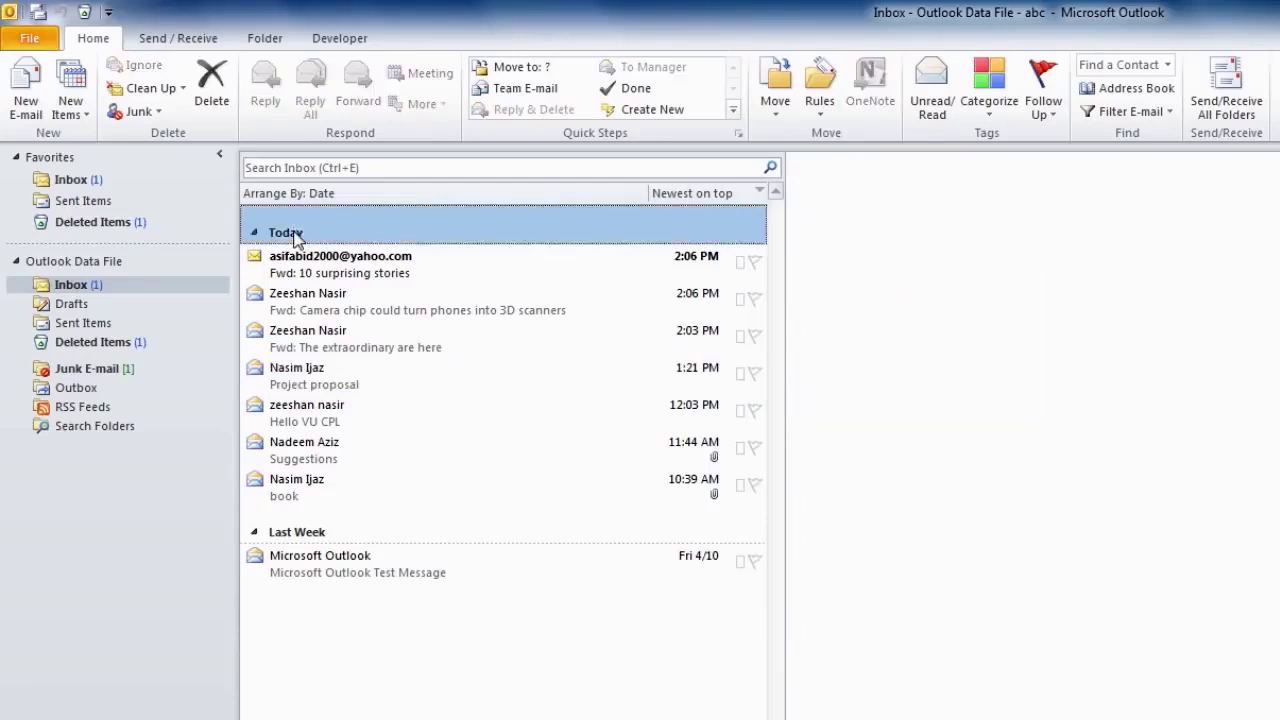
pyautogui.rightClick(295, 238)
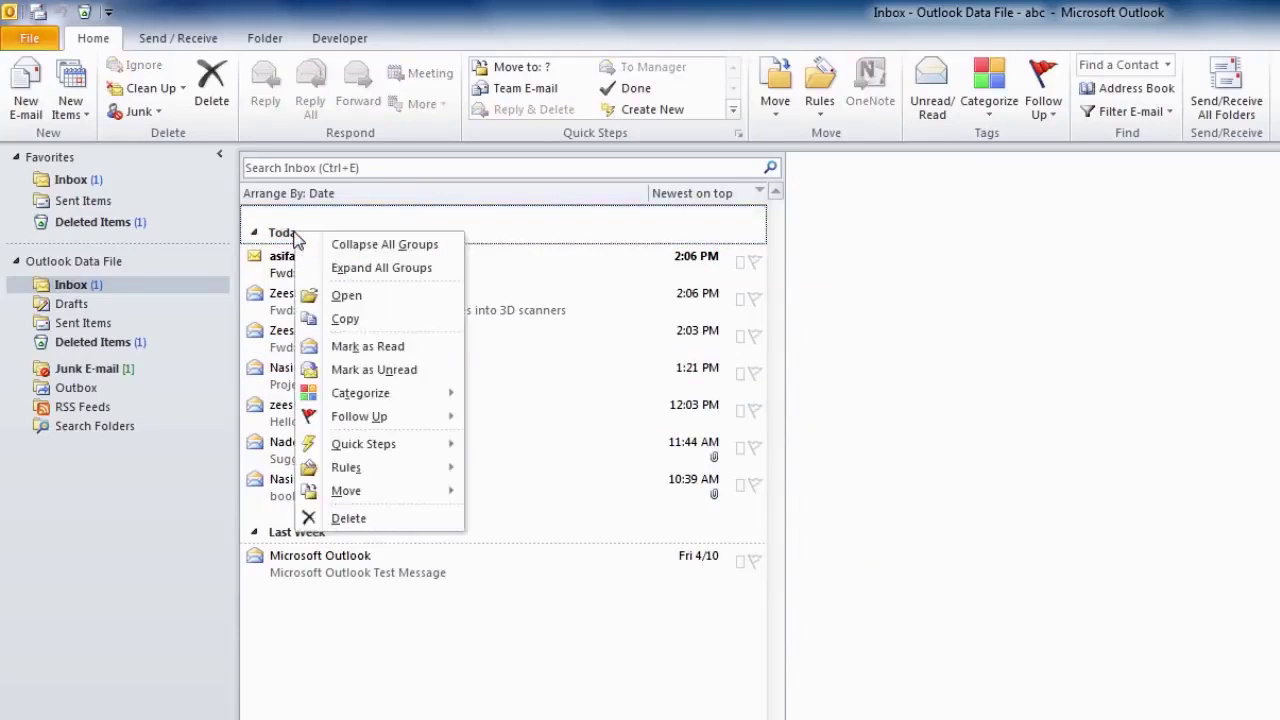
pyautogui.click(370, 350)
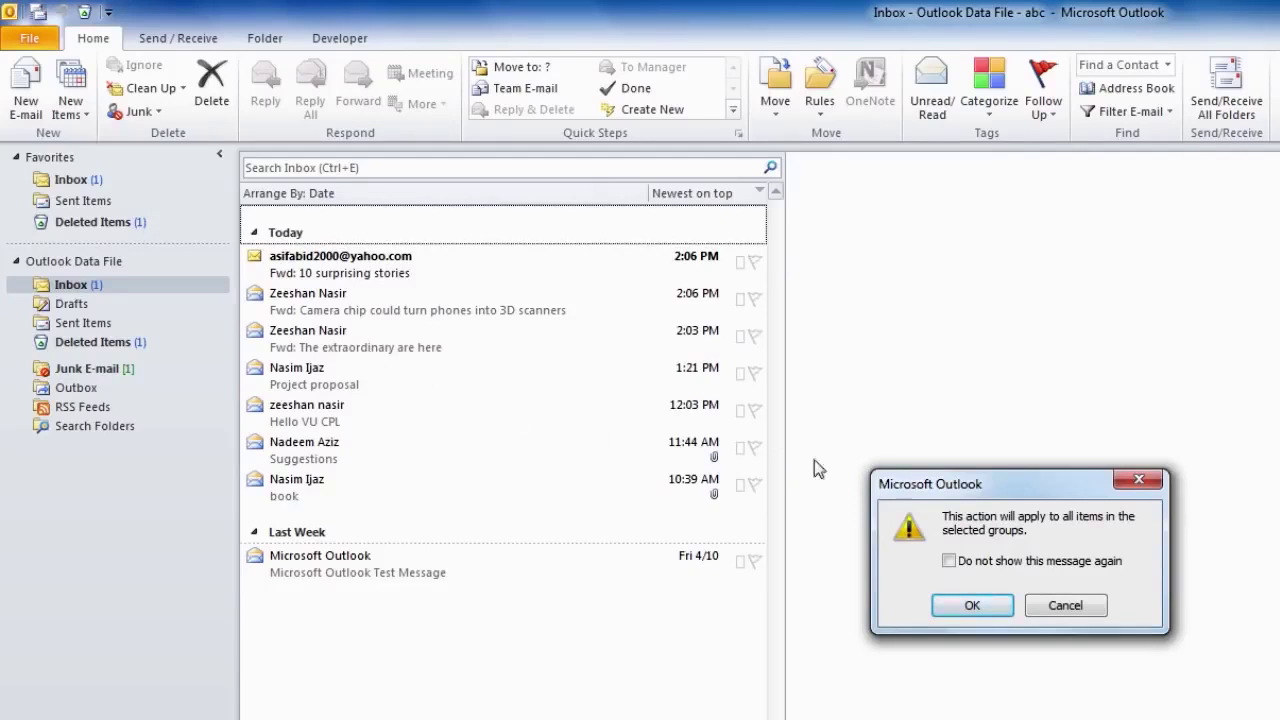
pyautogui.click(972, 605)
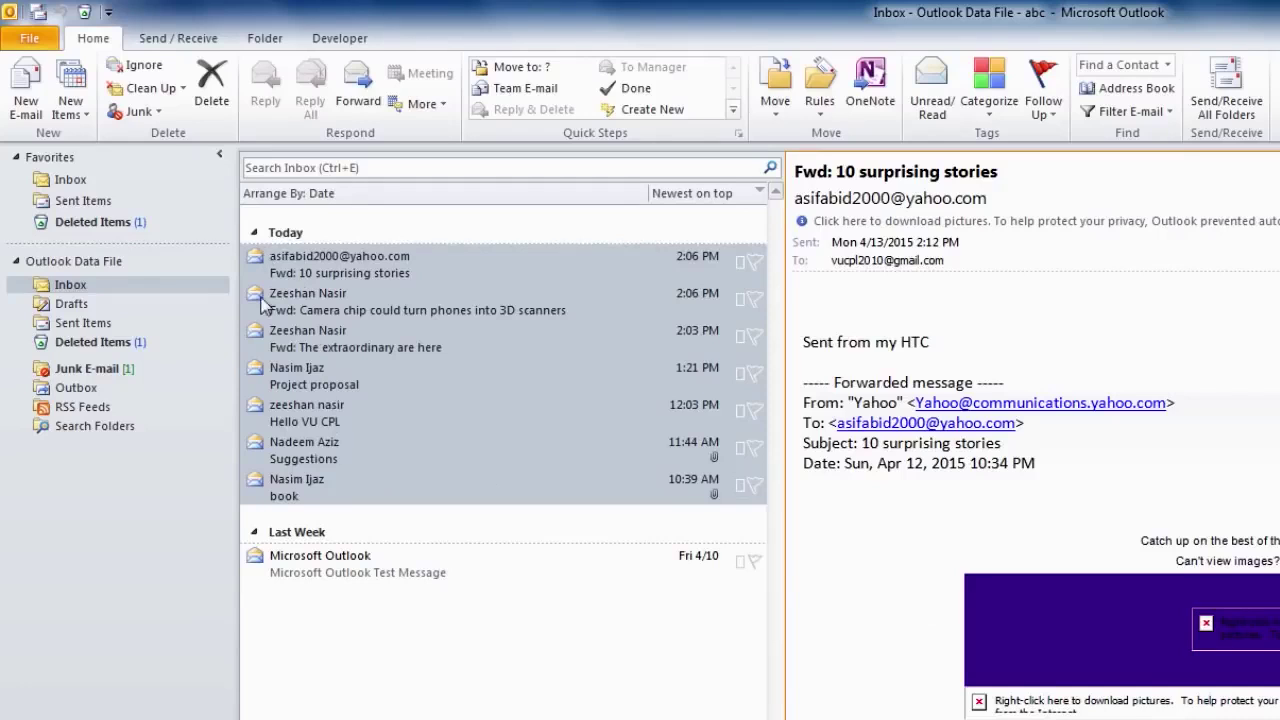
pyautogui.moveTo(378, 588)
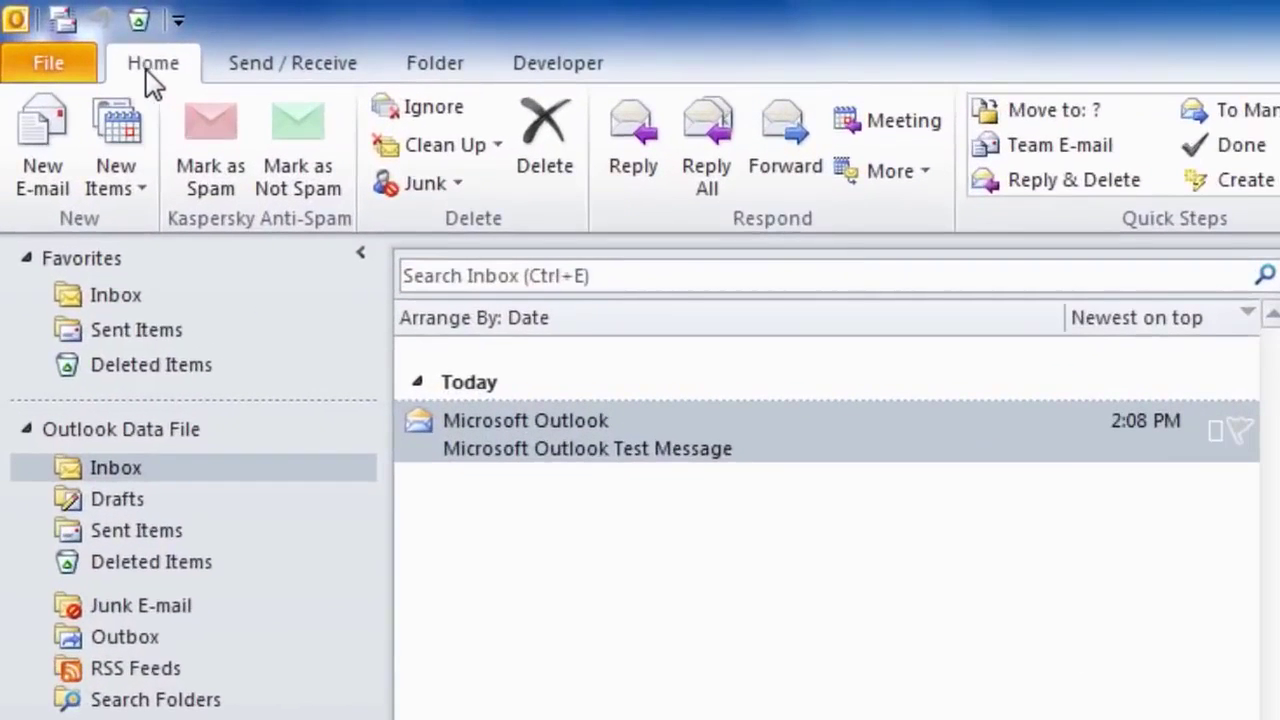
# Send the admissions office address an e-mail titled 'Last Date of Admission?' asking the MBA admission deadline
pyautogui.click(50, 197)
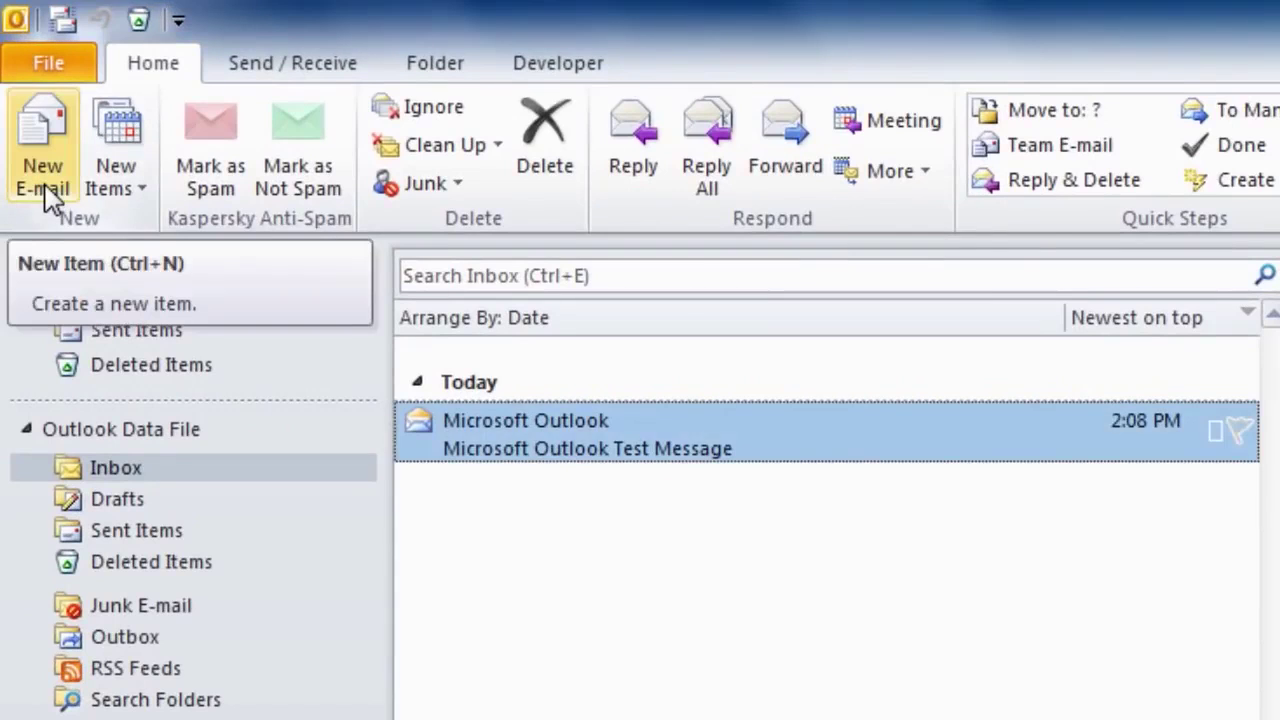
pyautogui.click(43, 185)
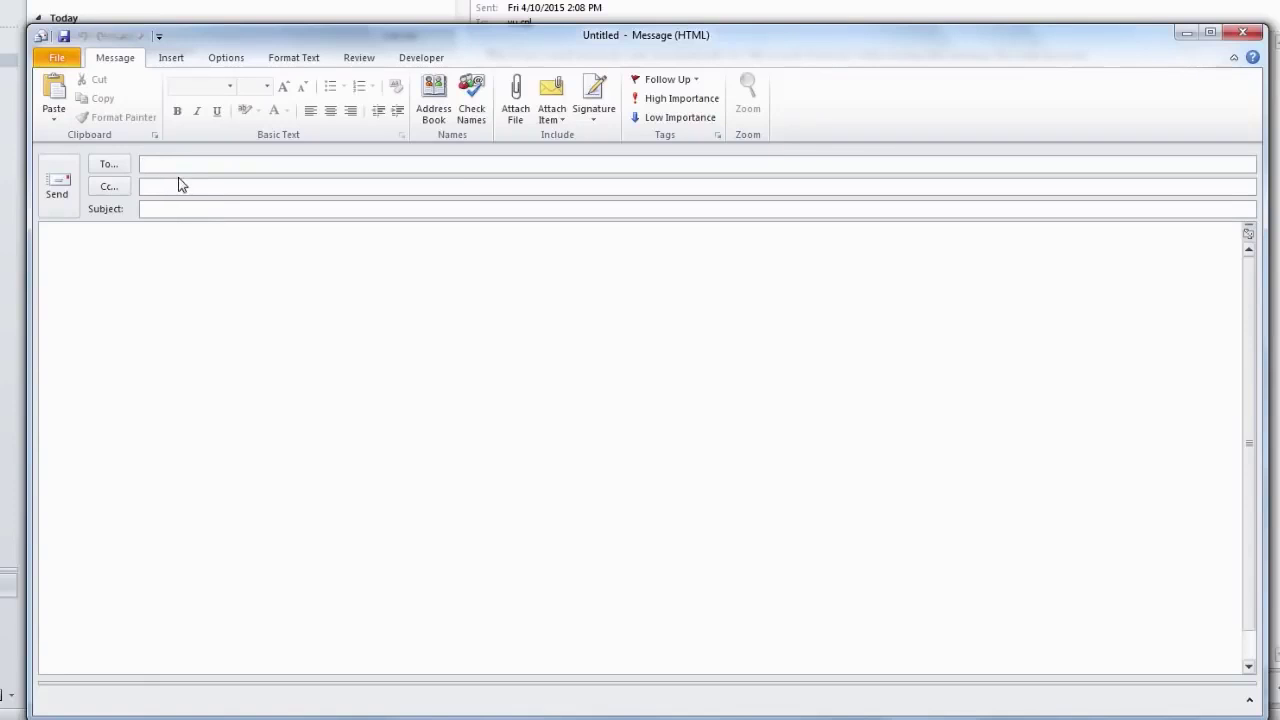
pyautogui.click(154, 211)
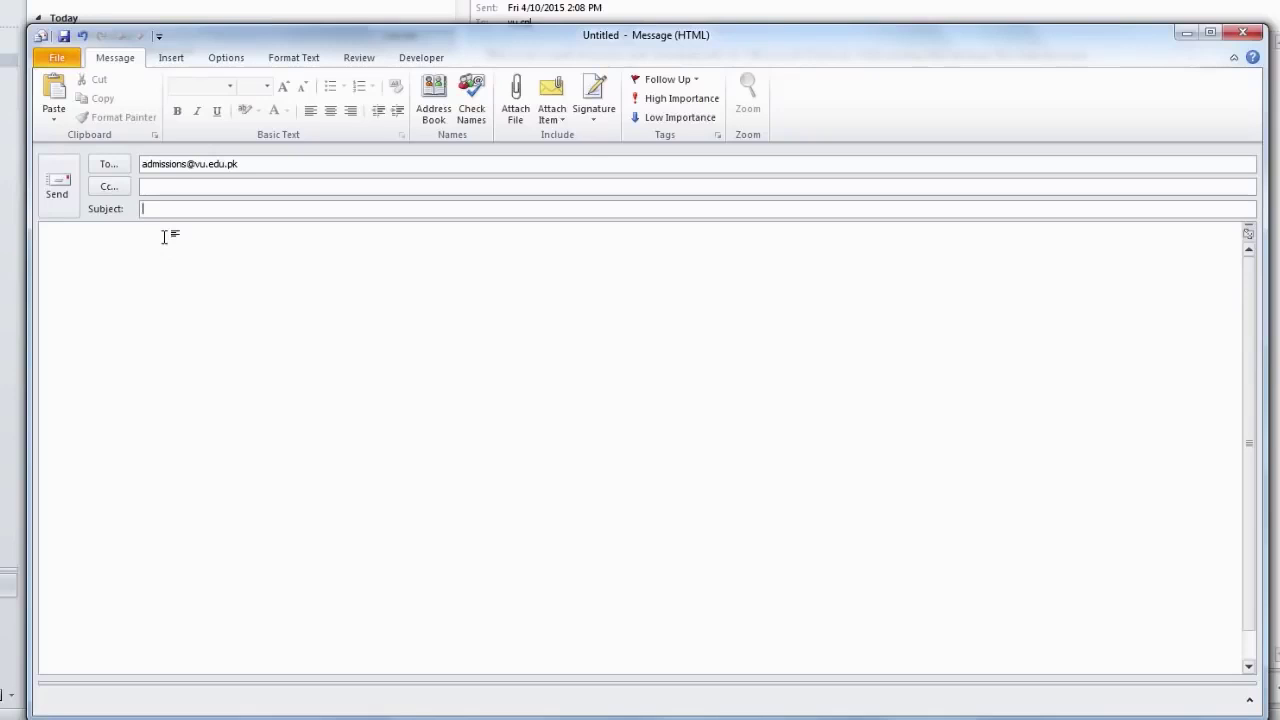
pyautogui.write('Last Date of Admission?')
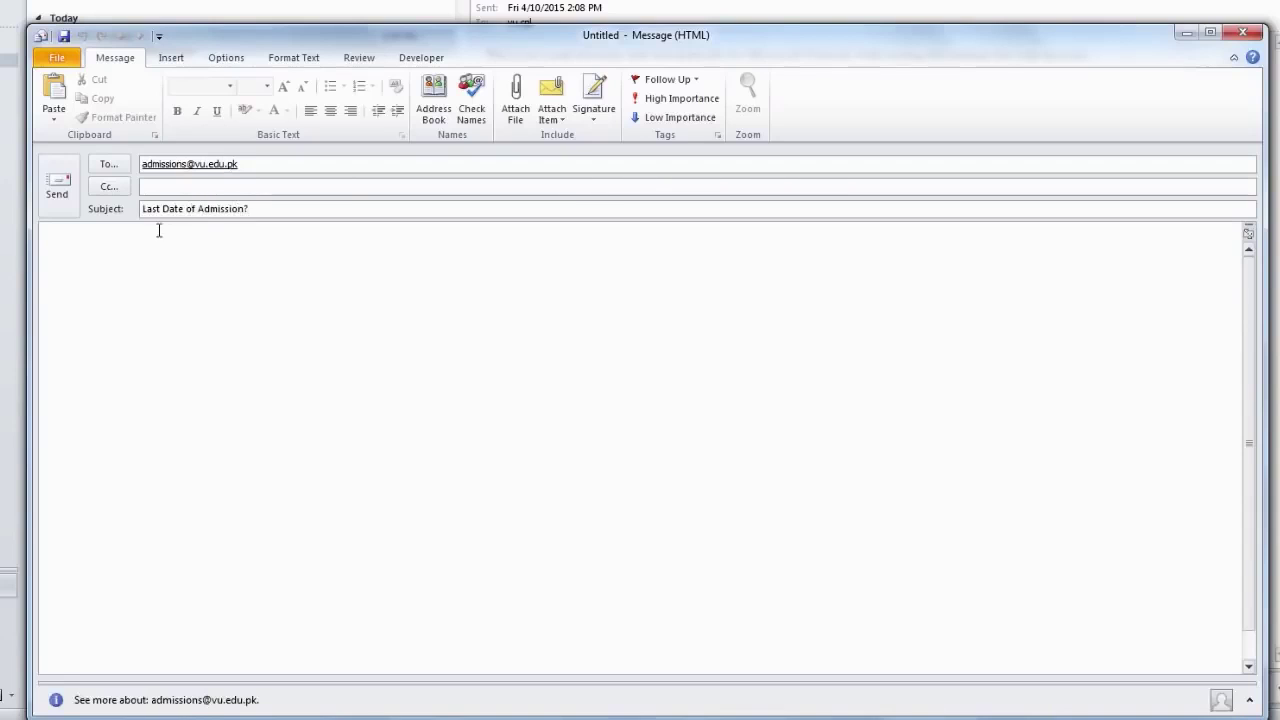
pyautogui.click(123, 240)
pyautogui.write('Dear Sir,')
pyautogui.press('Return')
pyautogui.write('I want to know what is the last')
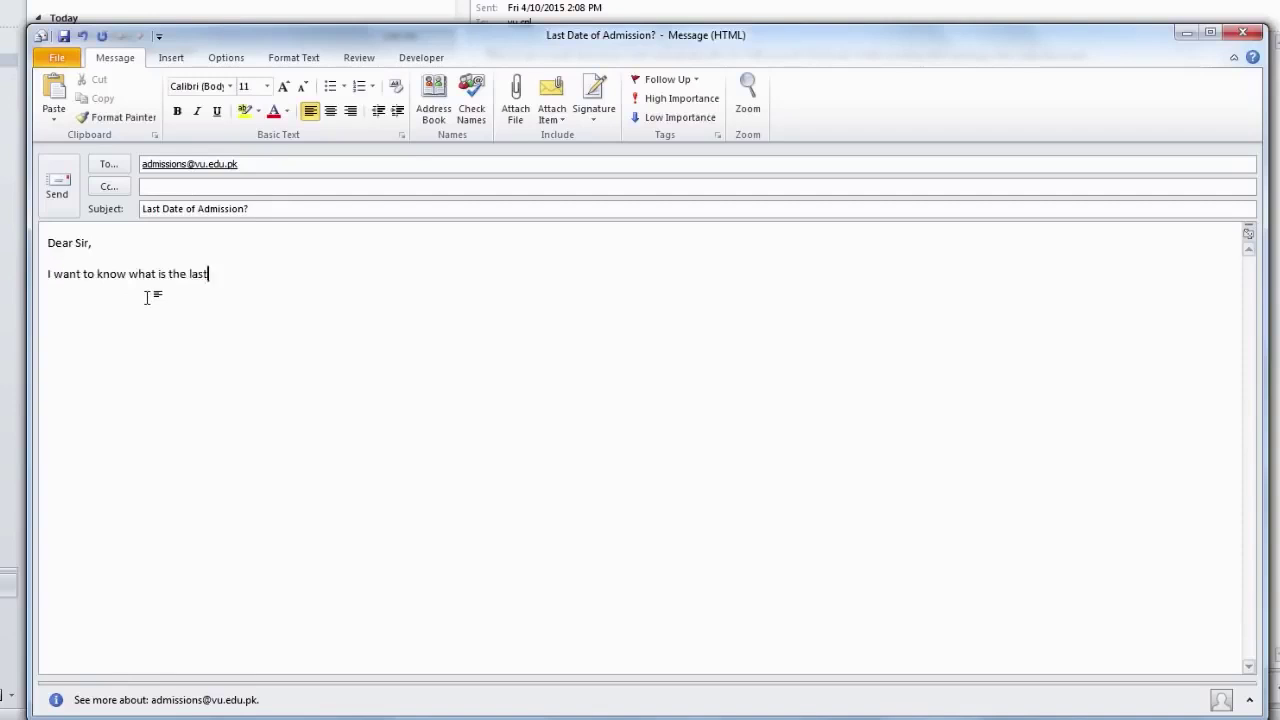
pyautogui.write(' date of admission for MBA.')
pyautogui.click(56, 210)
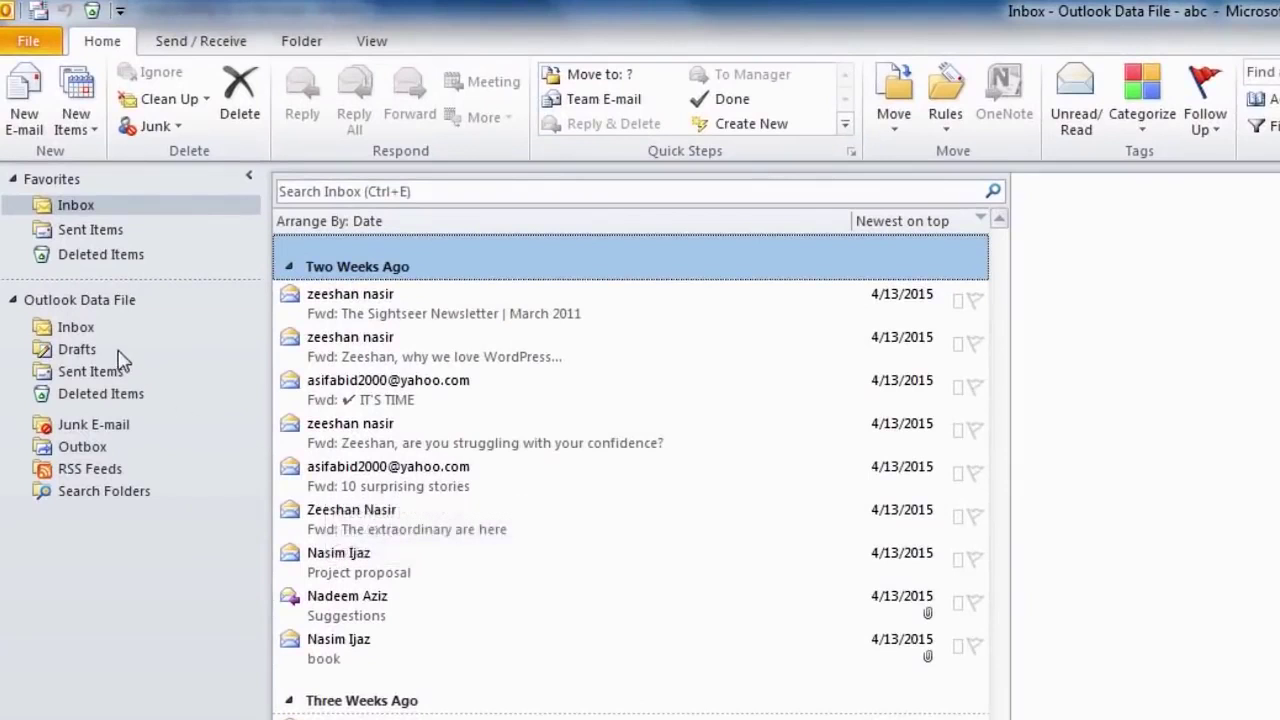
# Reply to the 'why we love WordPress' message with 'Thank you very much for your response.'
pyautogui.click(78, 330)
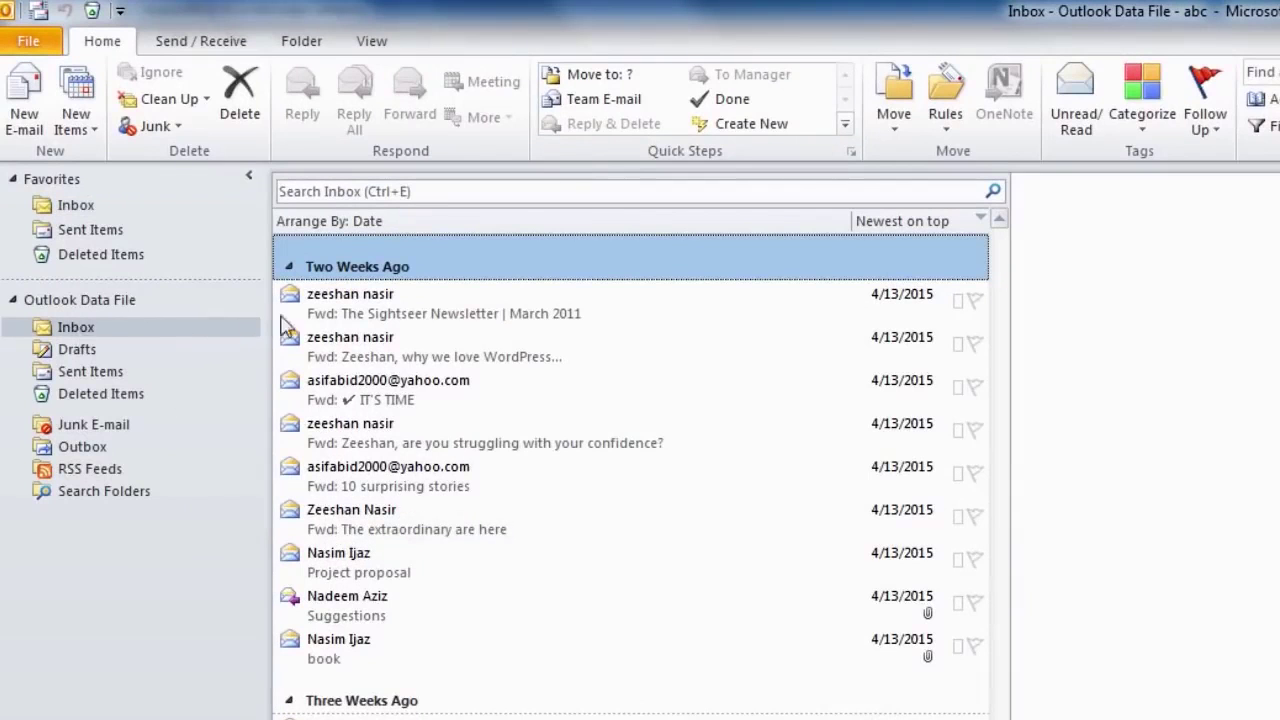
pyautogui.click(344, 359)
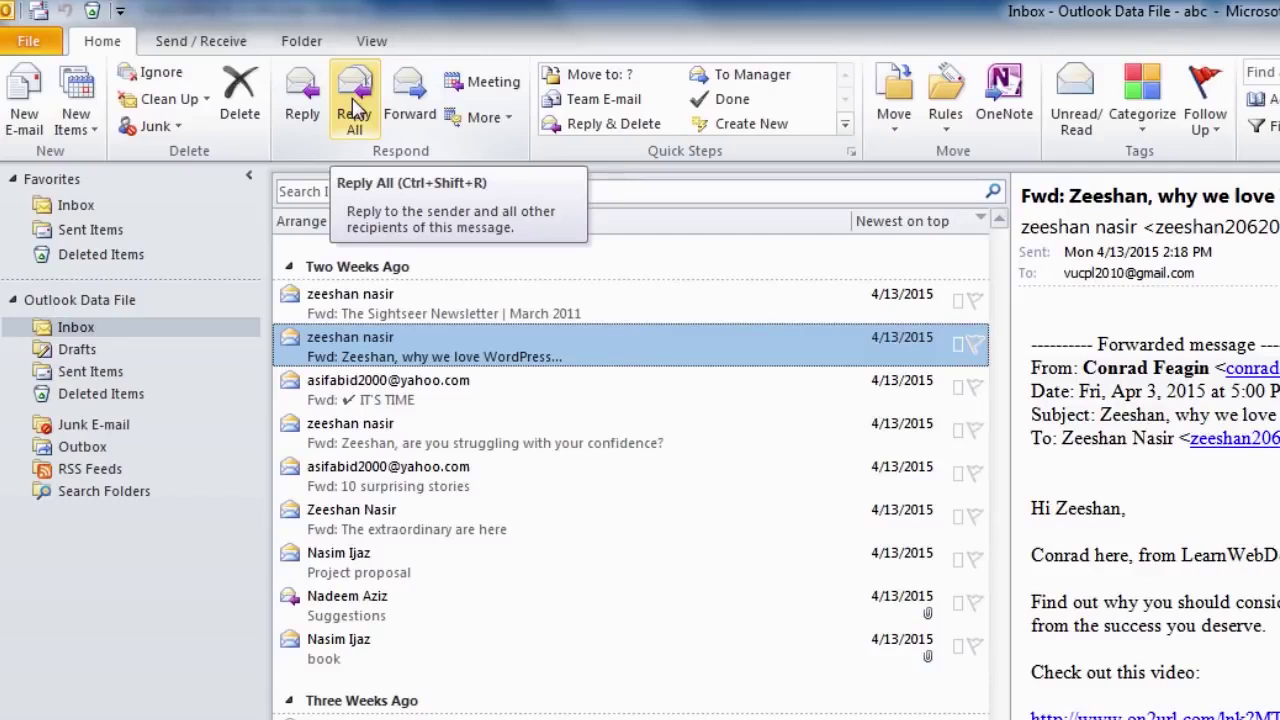
pyautogui.click(302, 113)
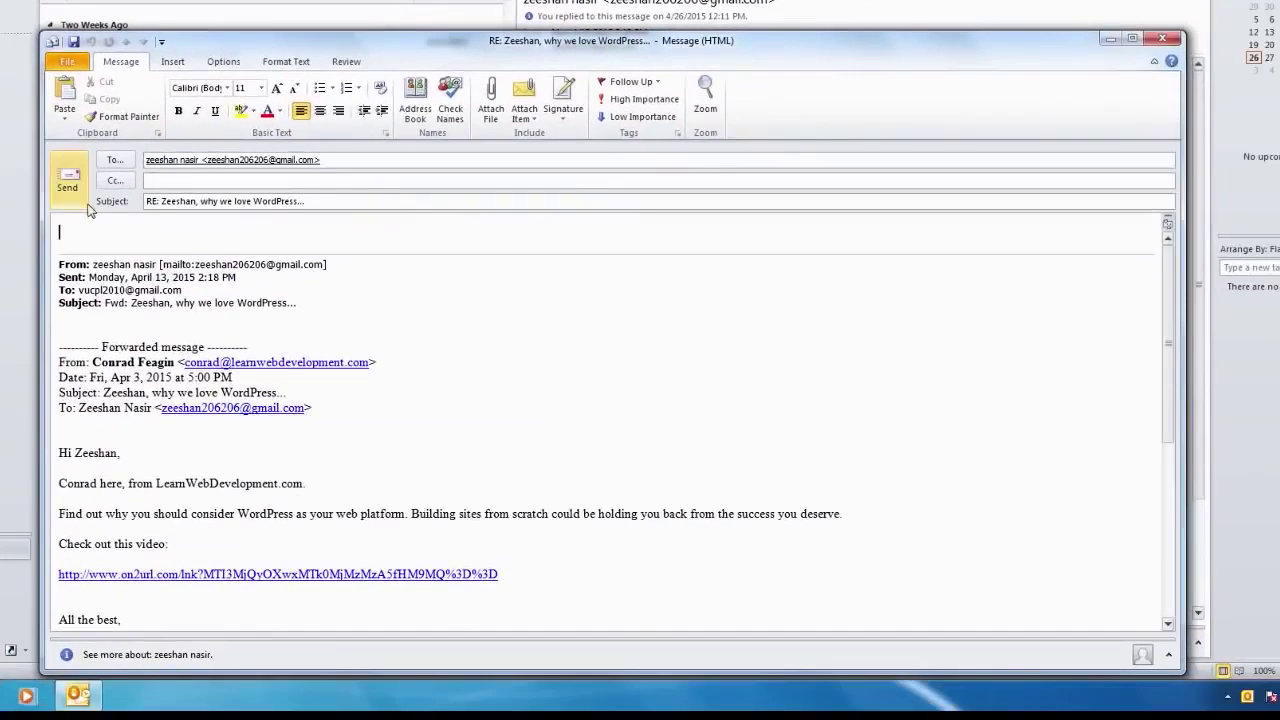
pyautogui.write('Dear Zeeshan')
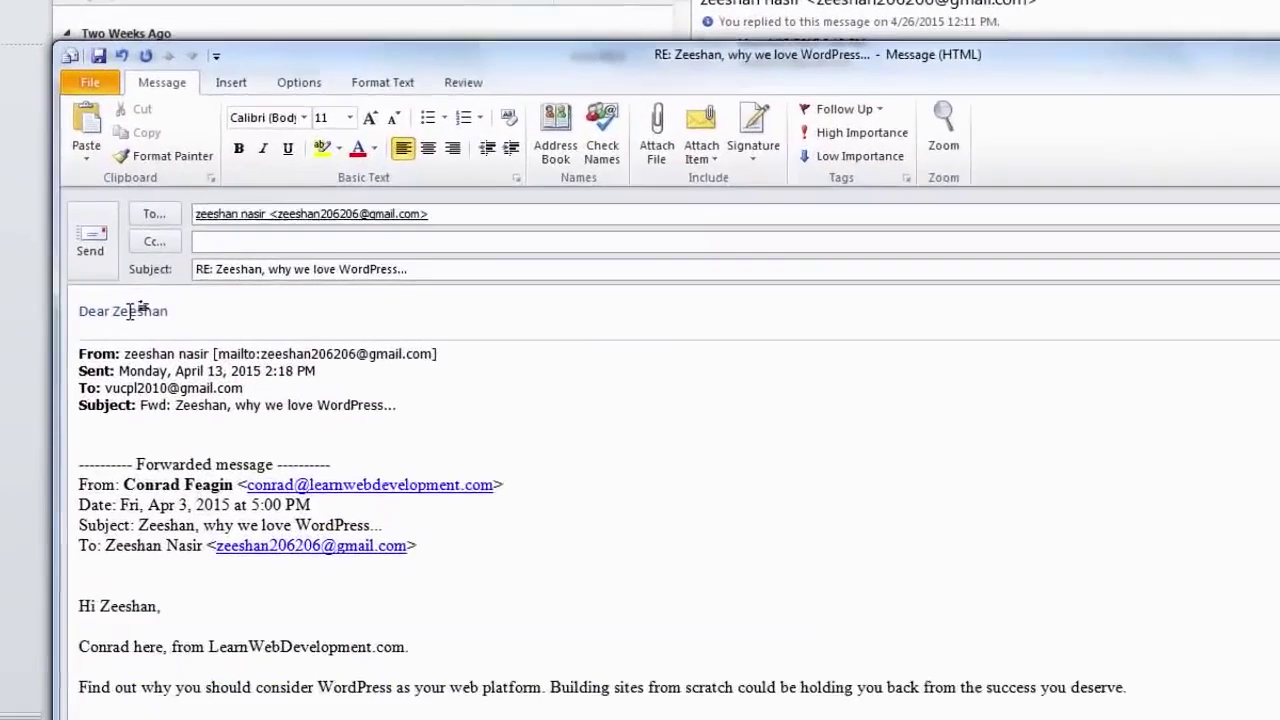
pyautogui.write(',')
pyautogui.press('Return')
pyautogui.write('Thank you very muc')
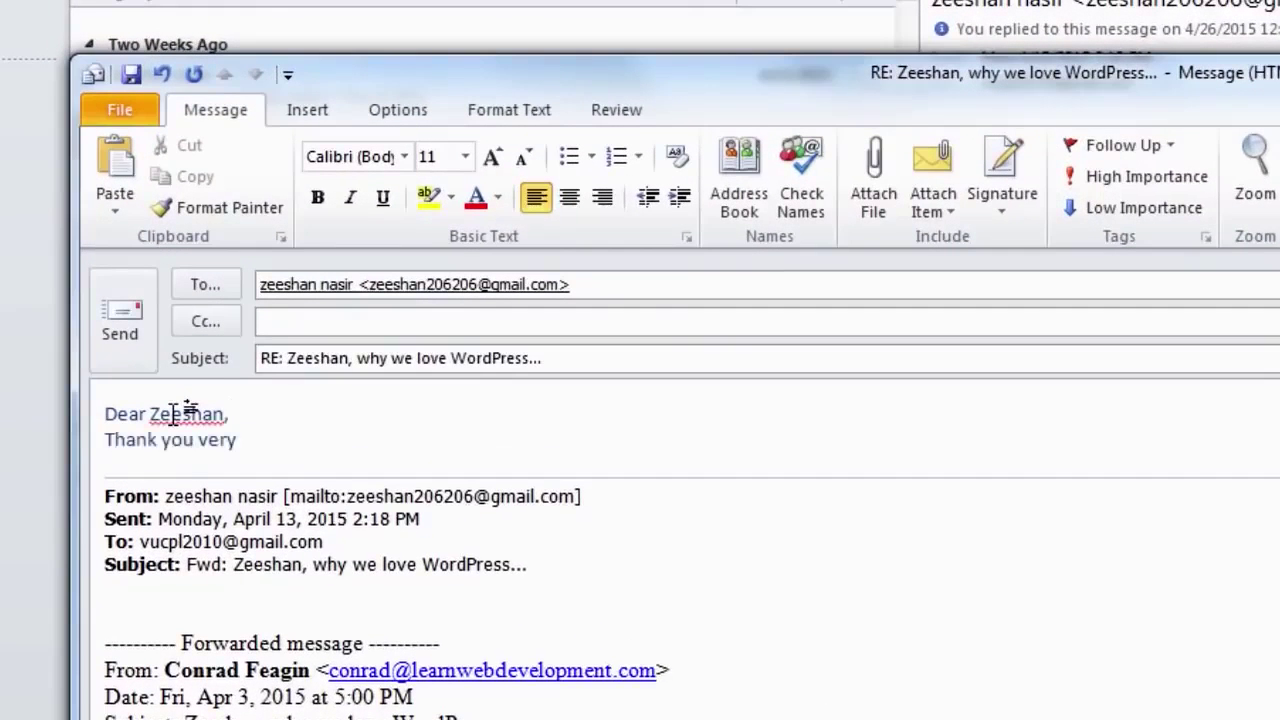
pyautogui.write('h for your response.')
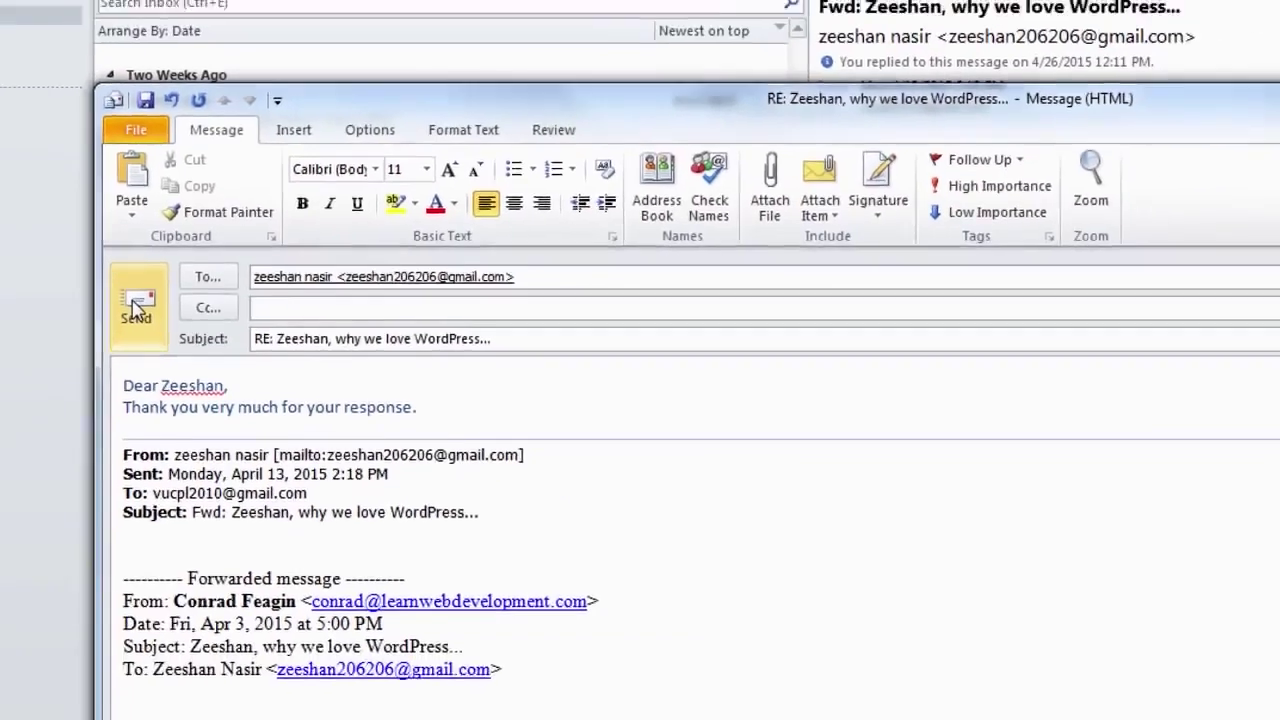
pyautogui.click(137, 306)
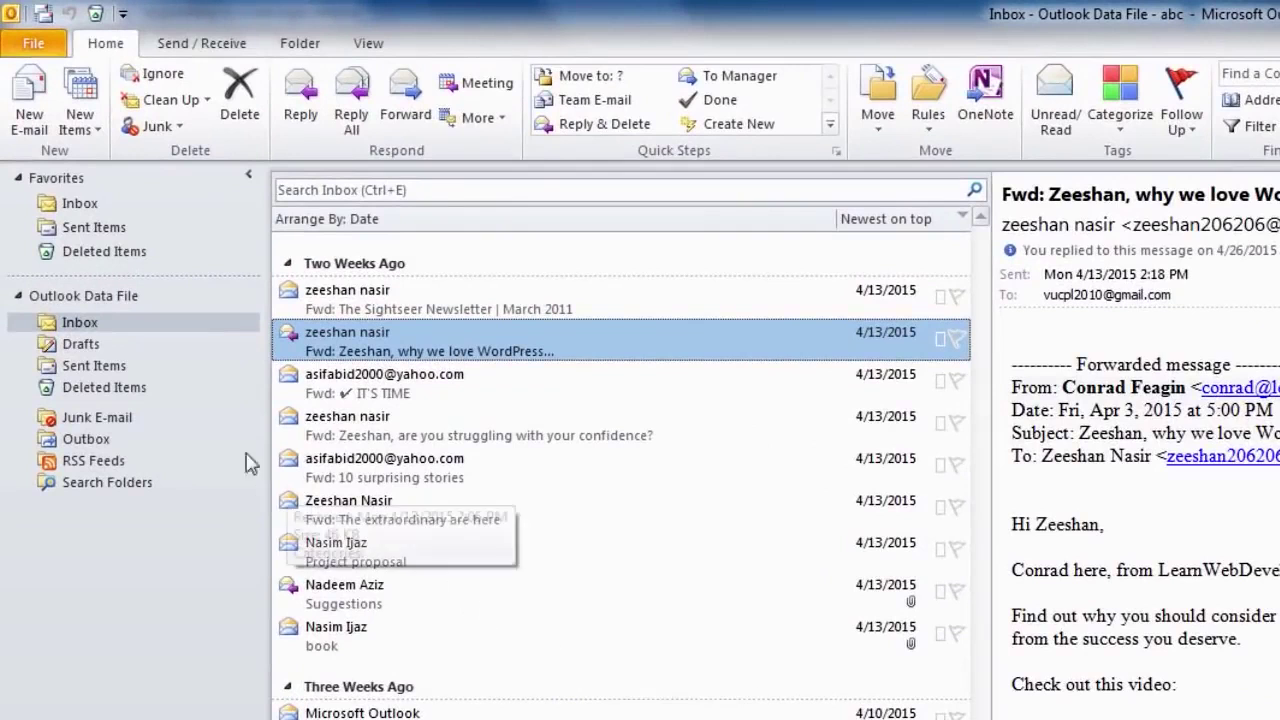
# Check the reply in Sent Items, return to the Inbox, then view Account Information under File
pyautogui.click(101, 368)
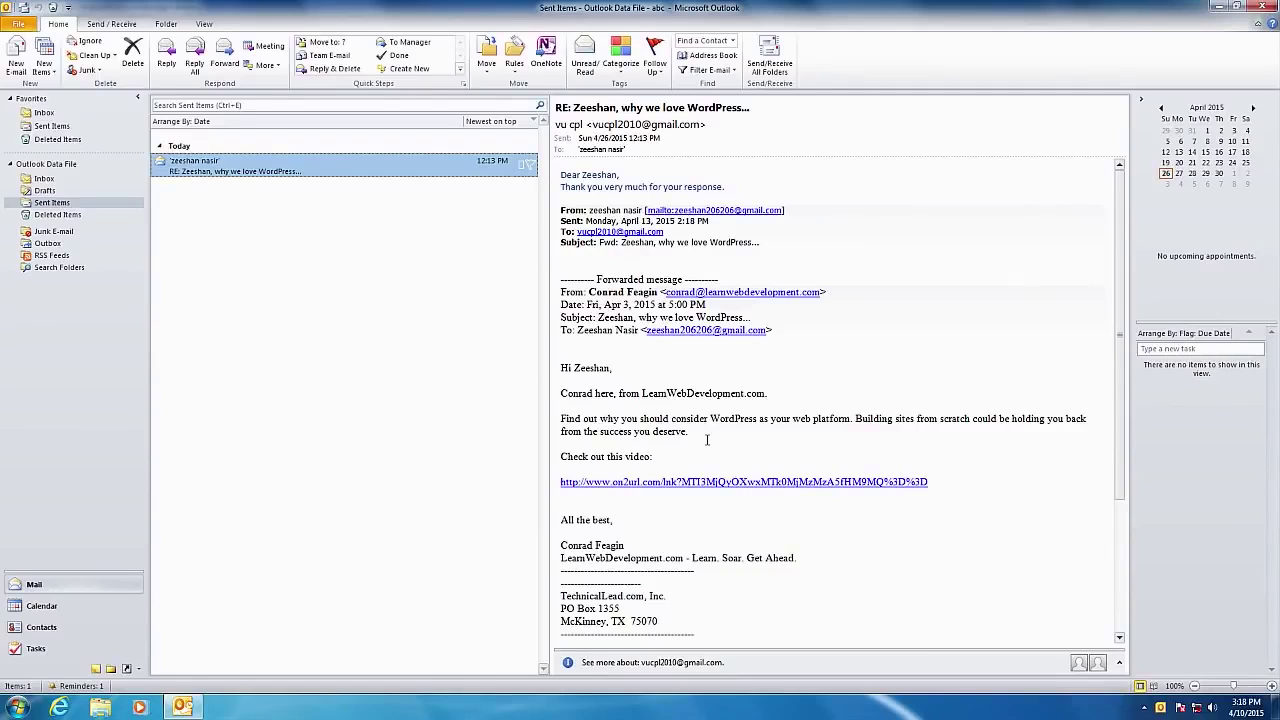
pyautogui.click(26, 180)
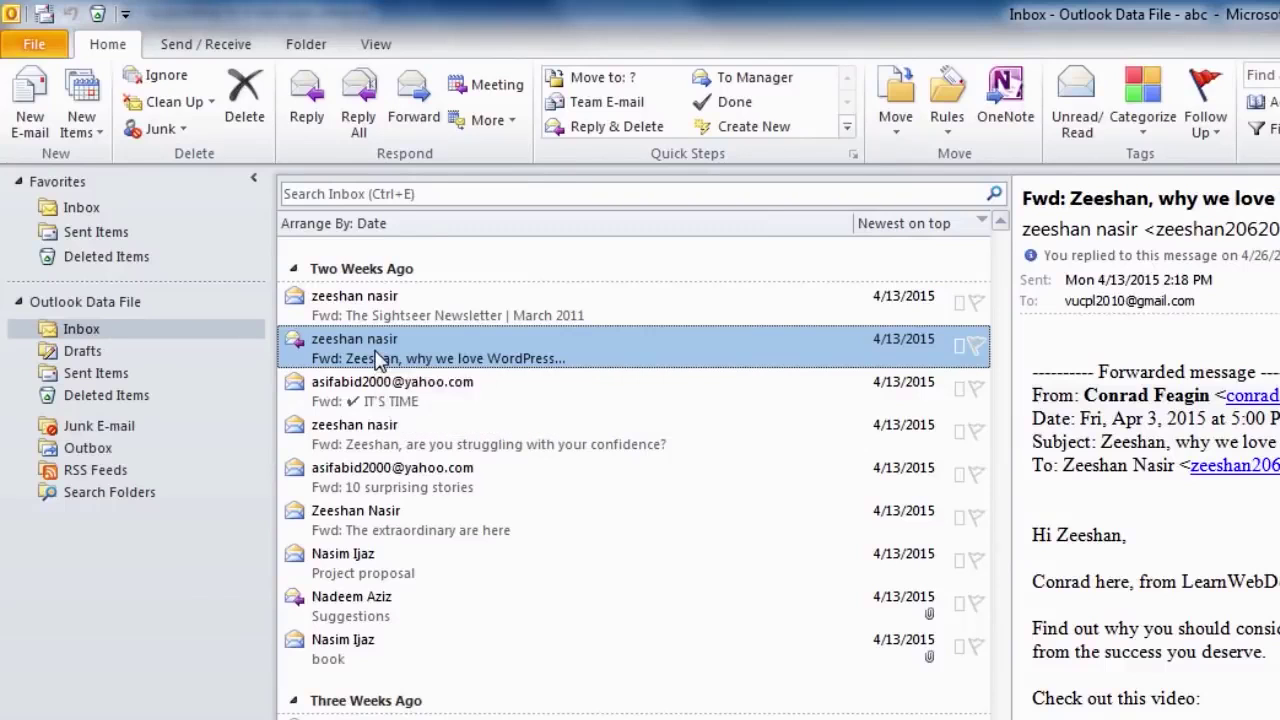
pyautogui.click(34, 48)
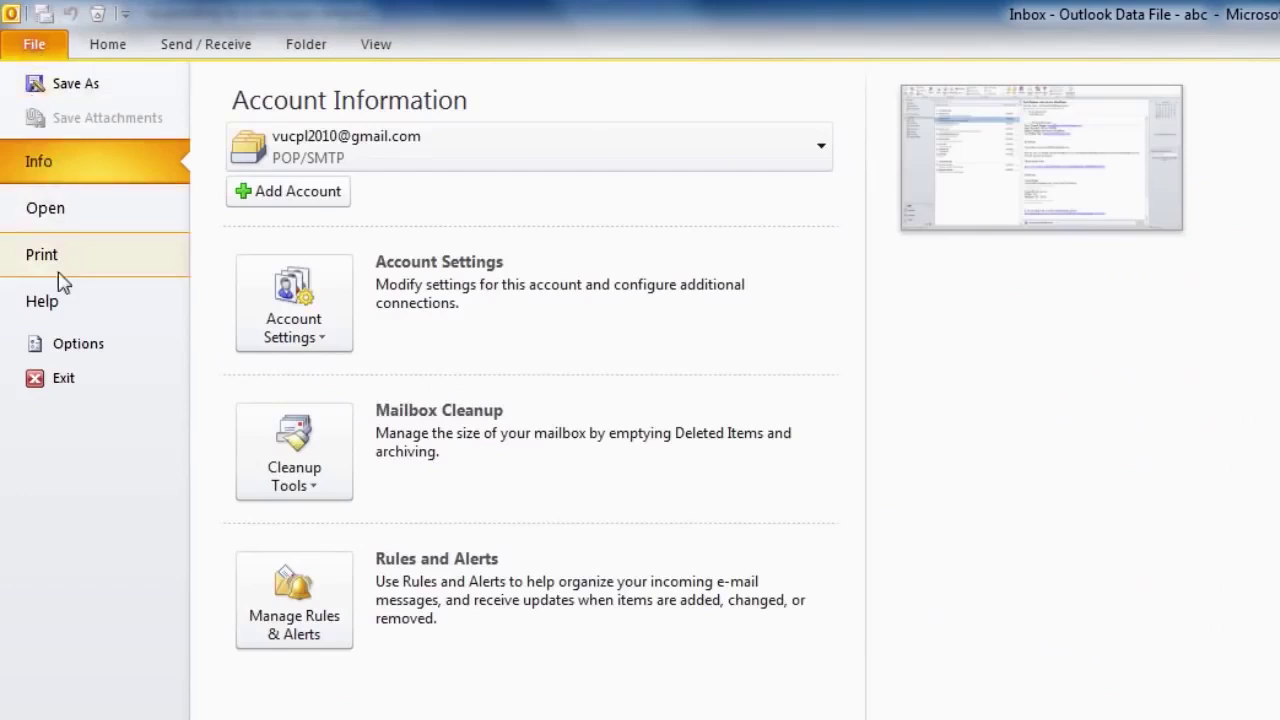
# Open Outlook Options on the Mail page, scrolled down to the Replies and forwards settings
pyautogui.click(72, 350)
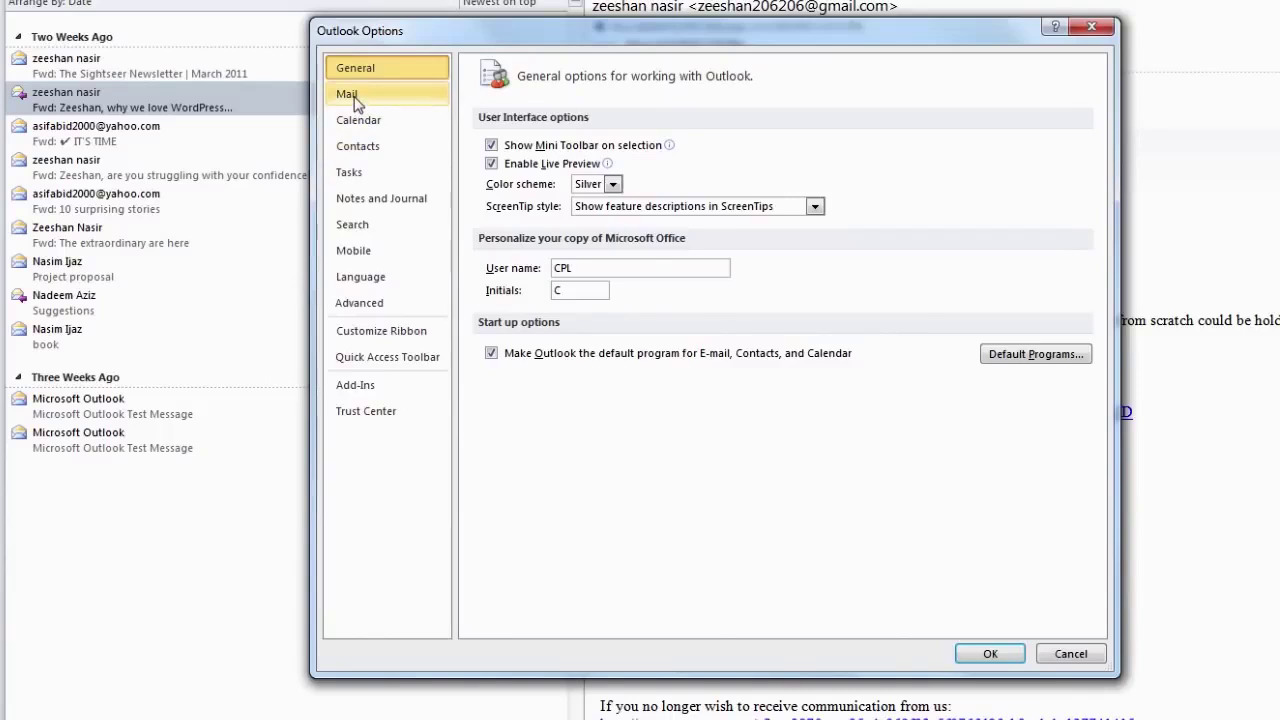
pyautogui.click(352, 96)
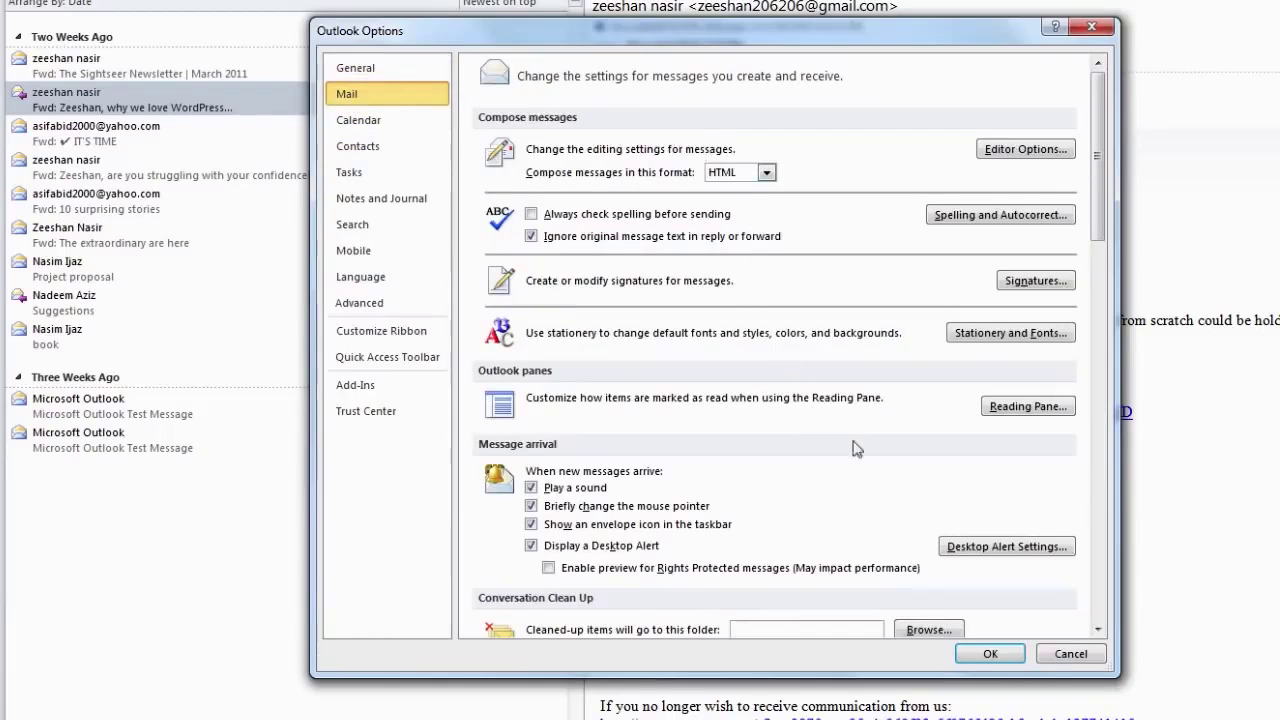
pyautogui.moveTo(1098, 210); pyautogui.dragTo(1112, 397)
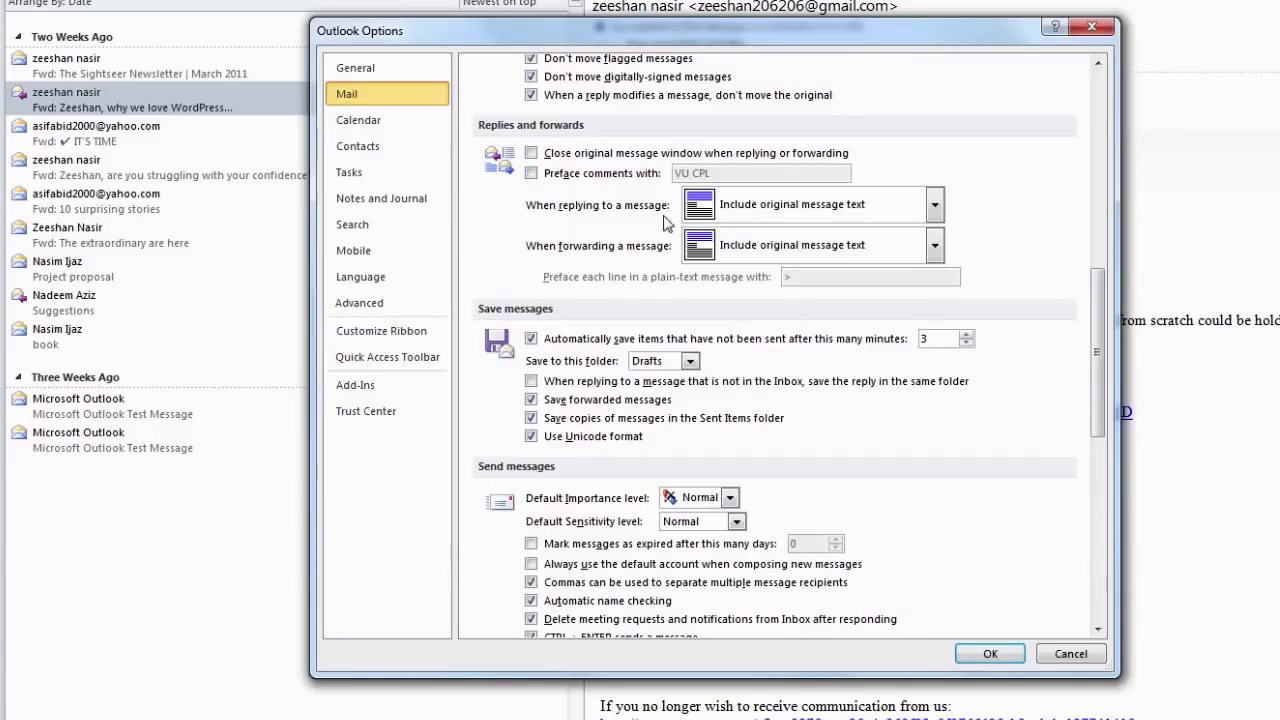
# Set replies to 'Do not include original message', apply the options, and start a reply to the WordPress message
pyautogui.click(935, 205)
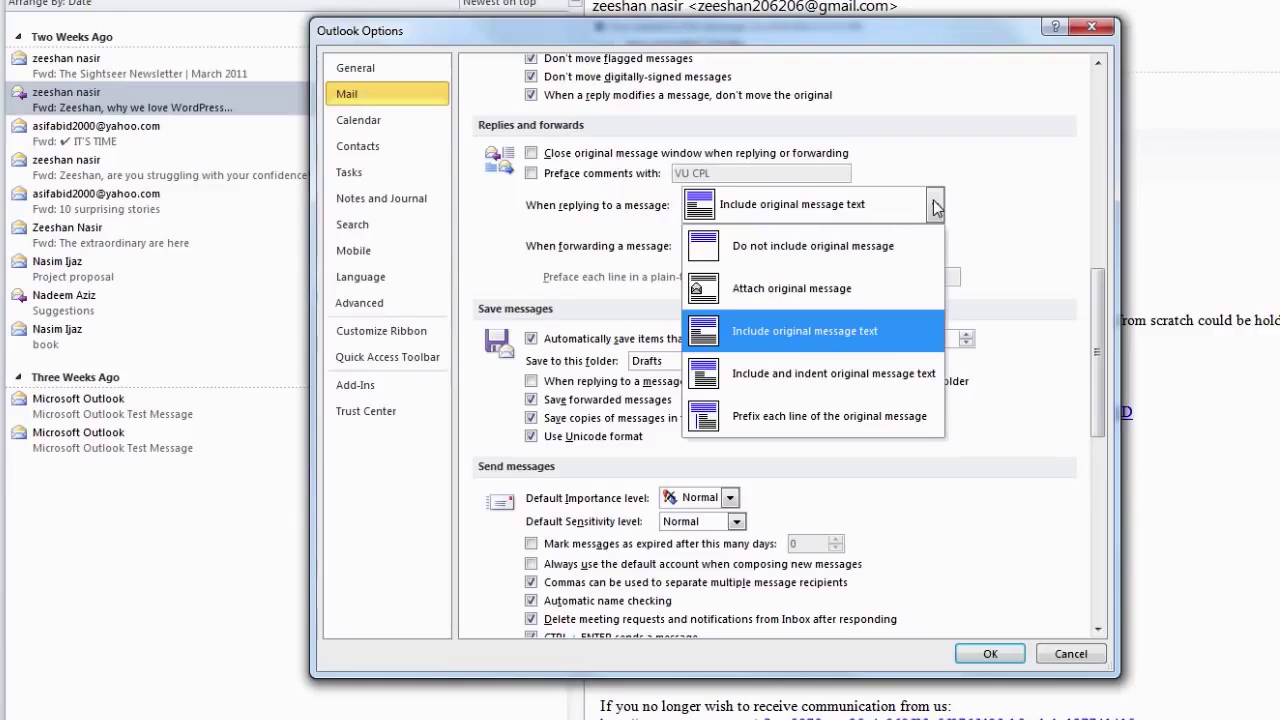
pyautogui.click(910, 260)
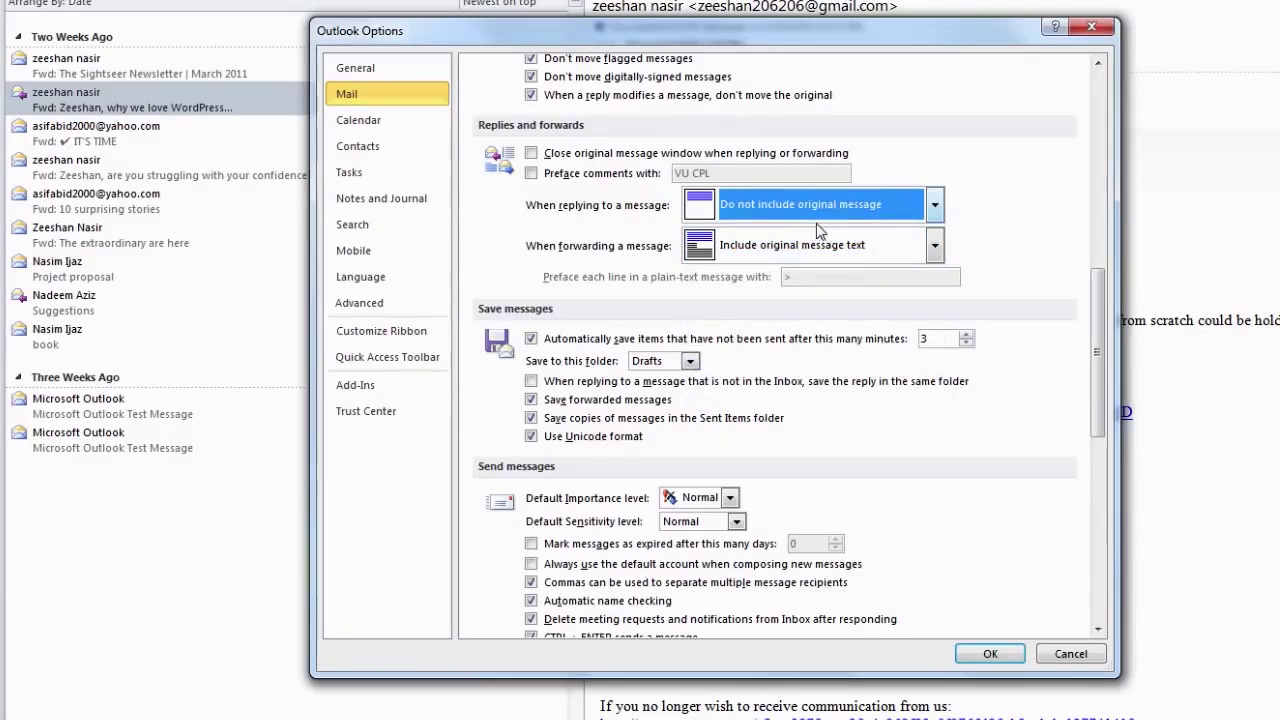
pyautogui.click(935, 205)
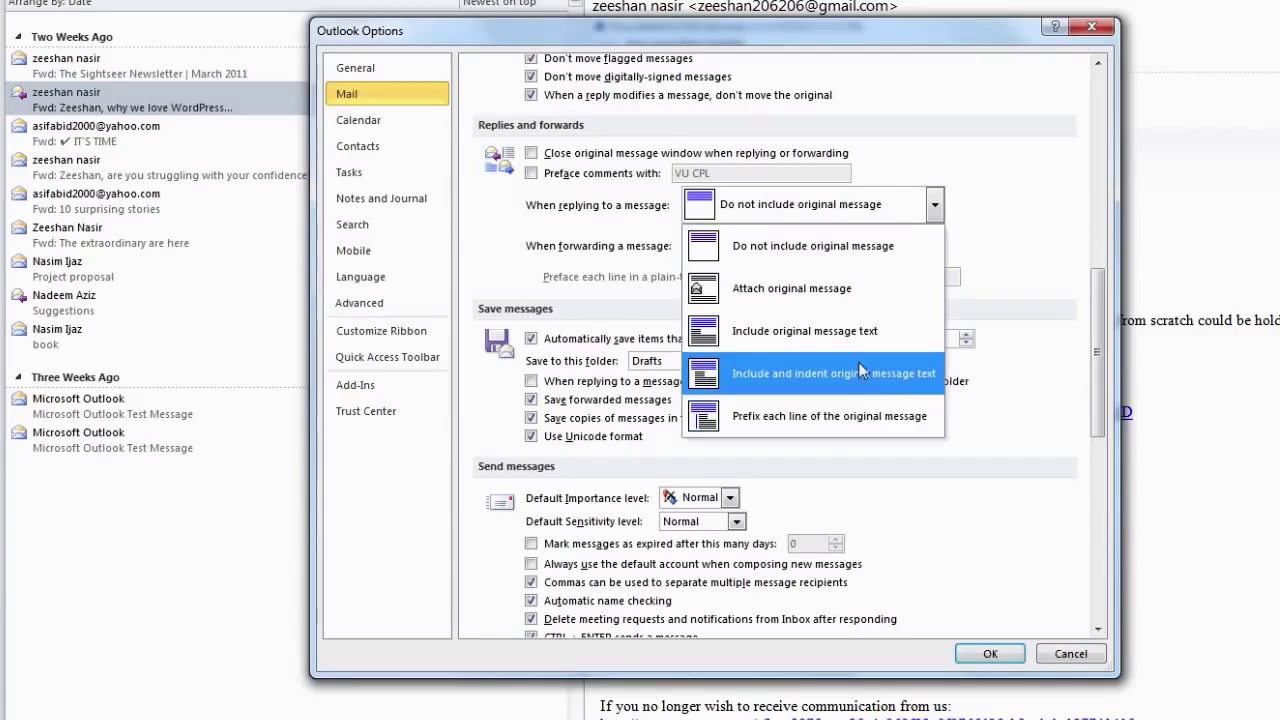
pyautogui.click(822, 247)
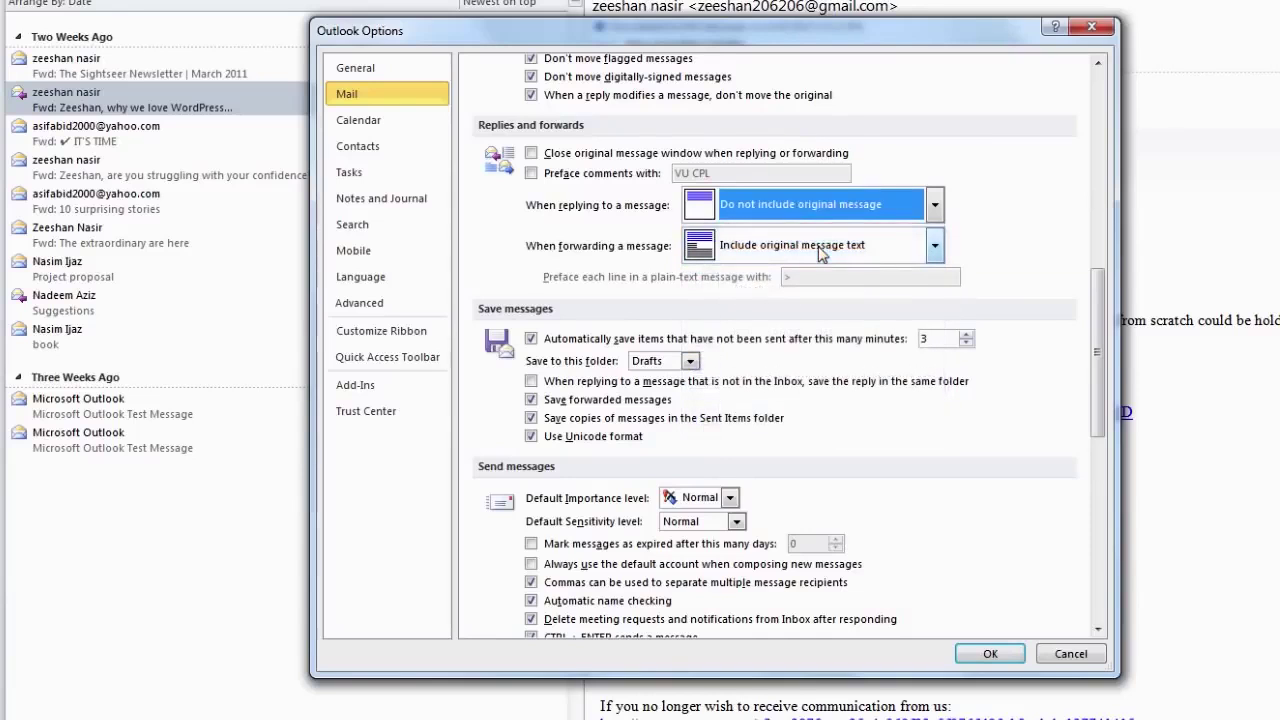
pyautogui.click(990, 653)
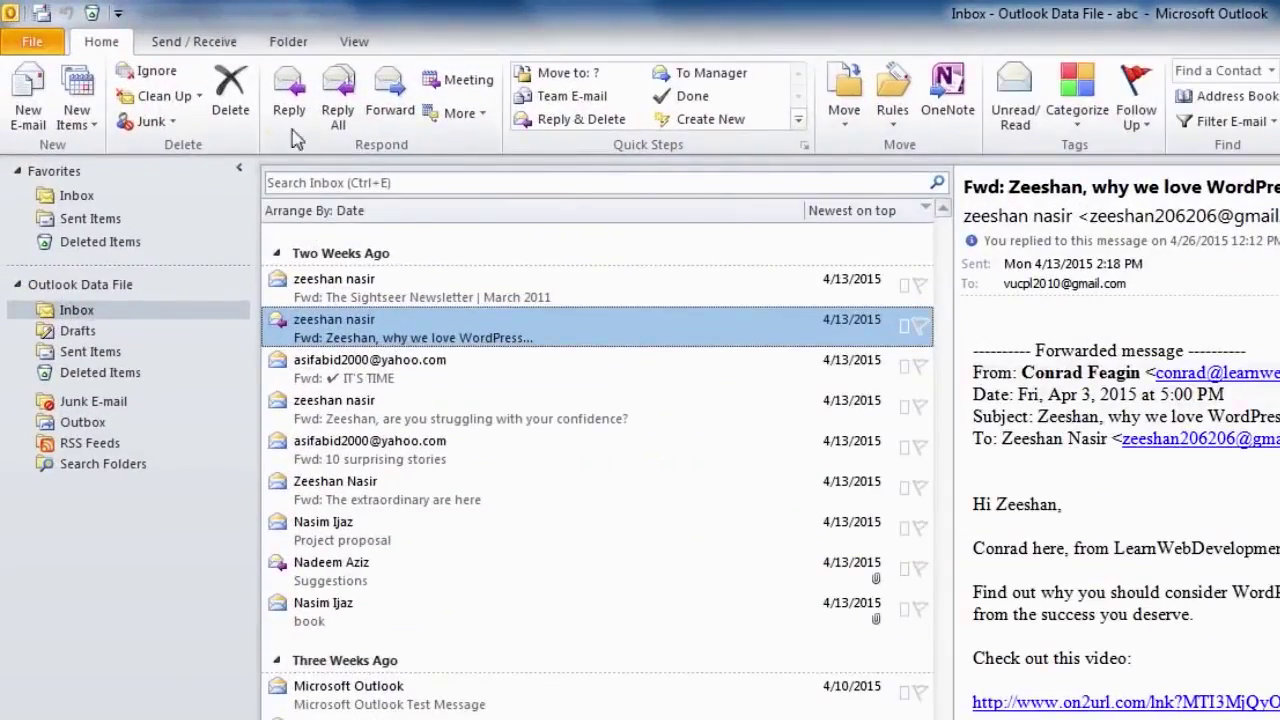
pyautogui.click(168, 67)
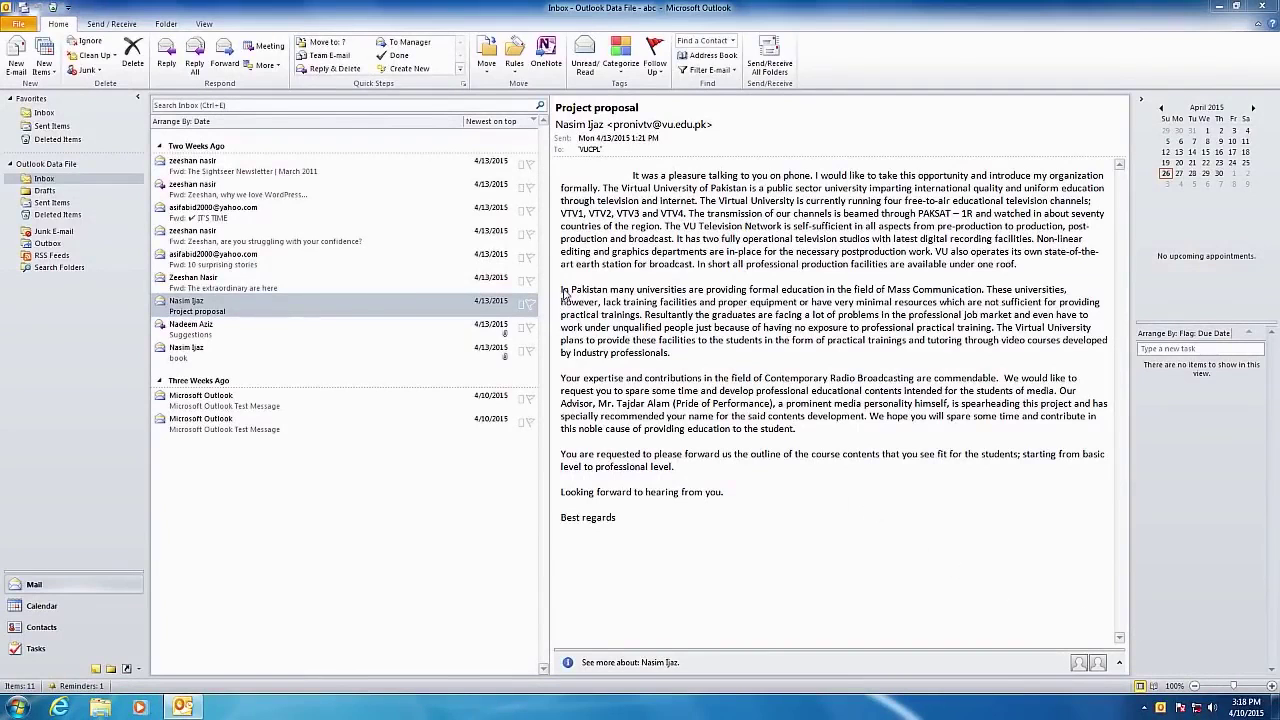
# Select the 'In Pakistan many universities…' paragraph of the Project proposal message and copy it
pyautogui.moveTo(563, 293); pyautogui.dragTo(690, 351)
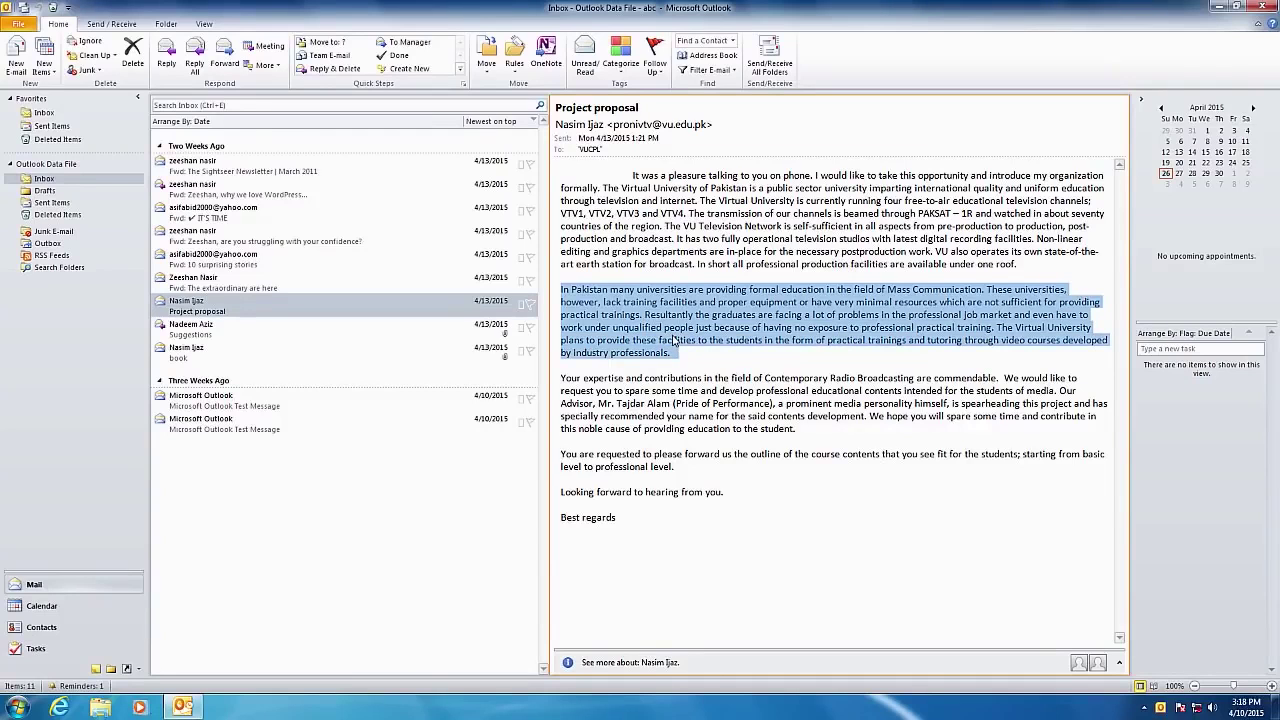
pyautogui.rightClick(672, 319)
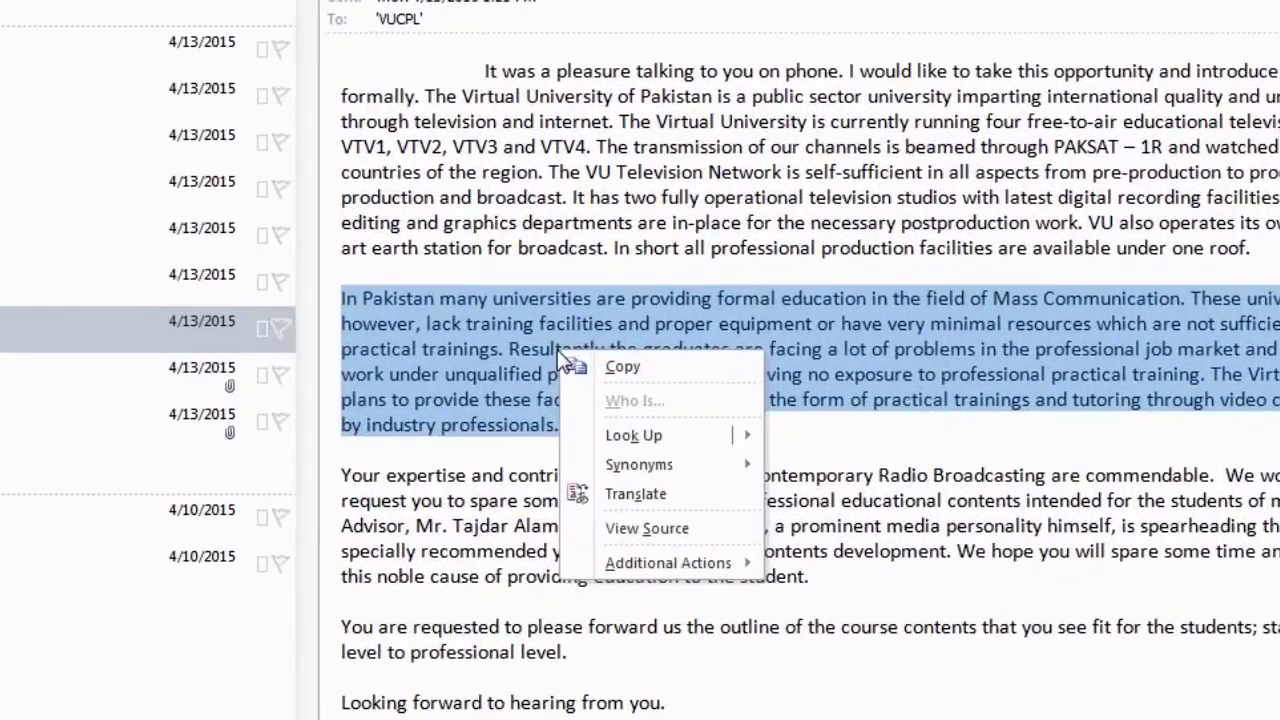
pyautogui.click(636, 370)
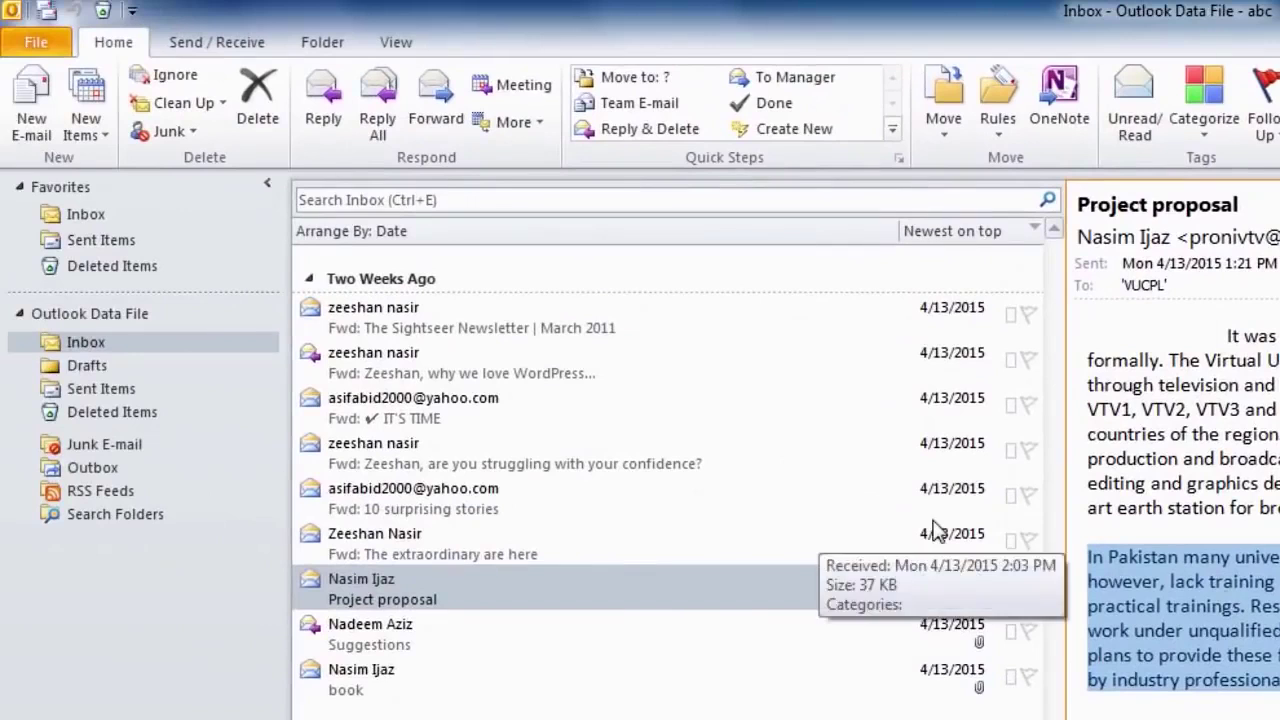
# Paste the 'In Pakistan many universities…' paragraph into a new message's body, keeping source formatting
pyautogui.click(31, 105)
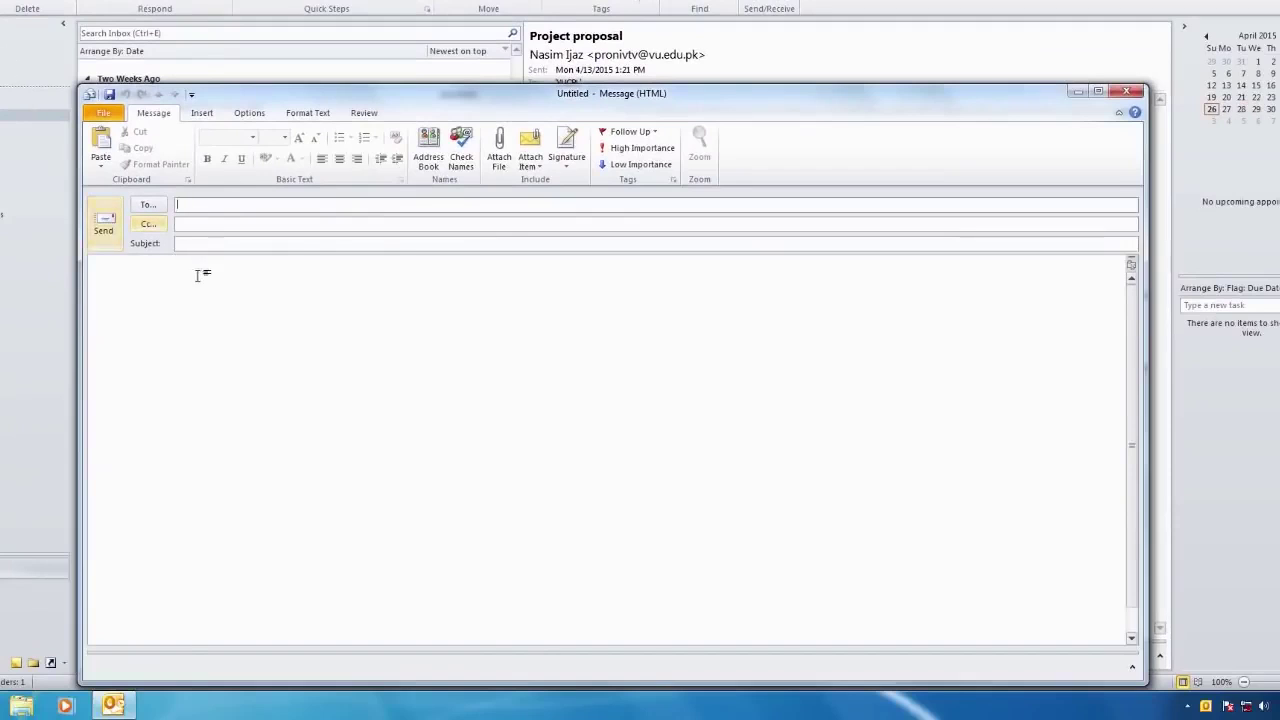
pyautogui.rightClick(155, 287)
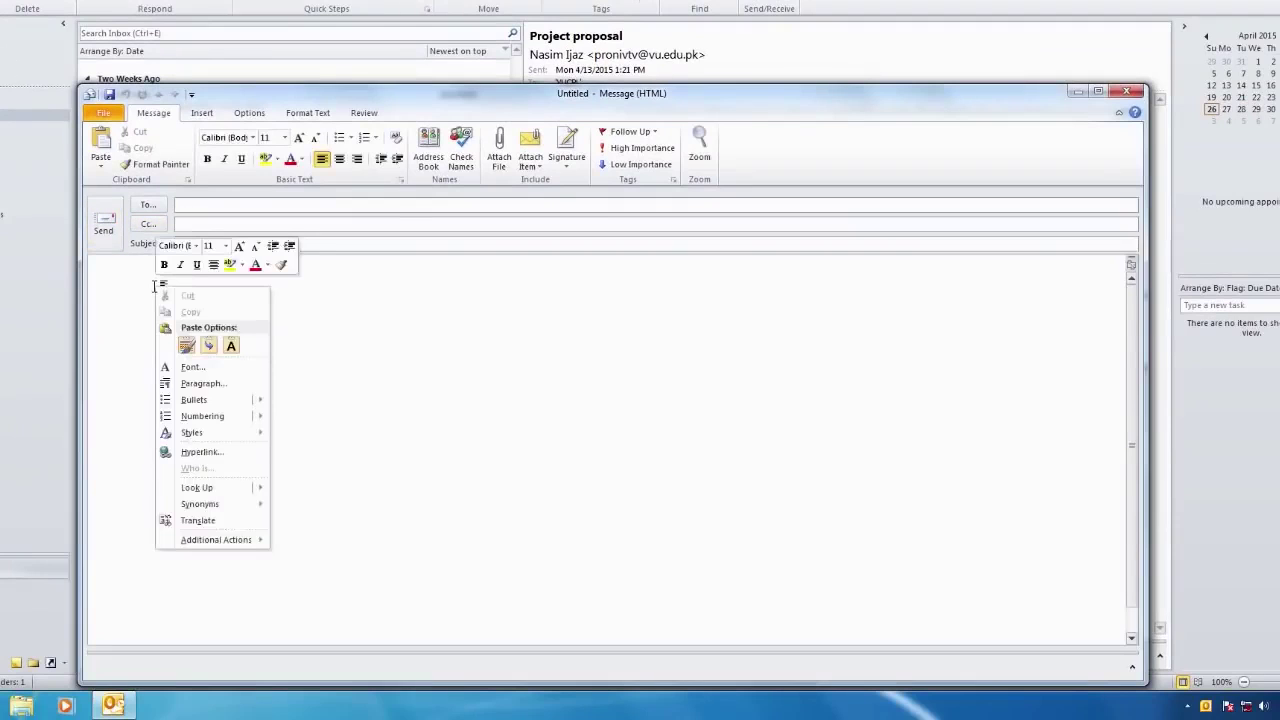
pyautogui.click(186, 346)
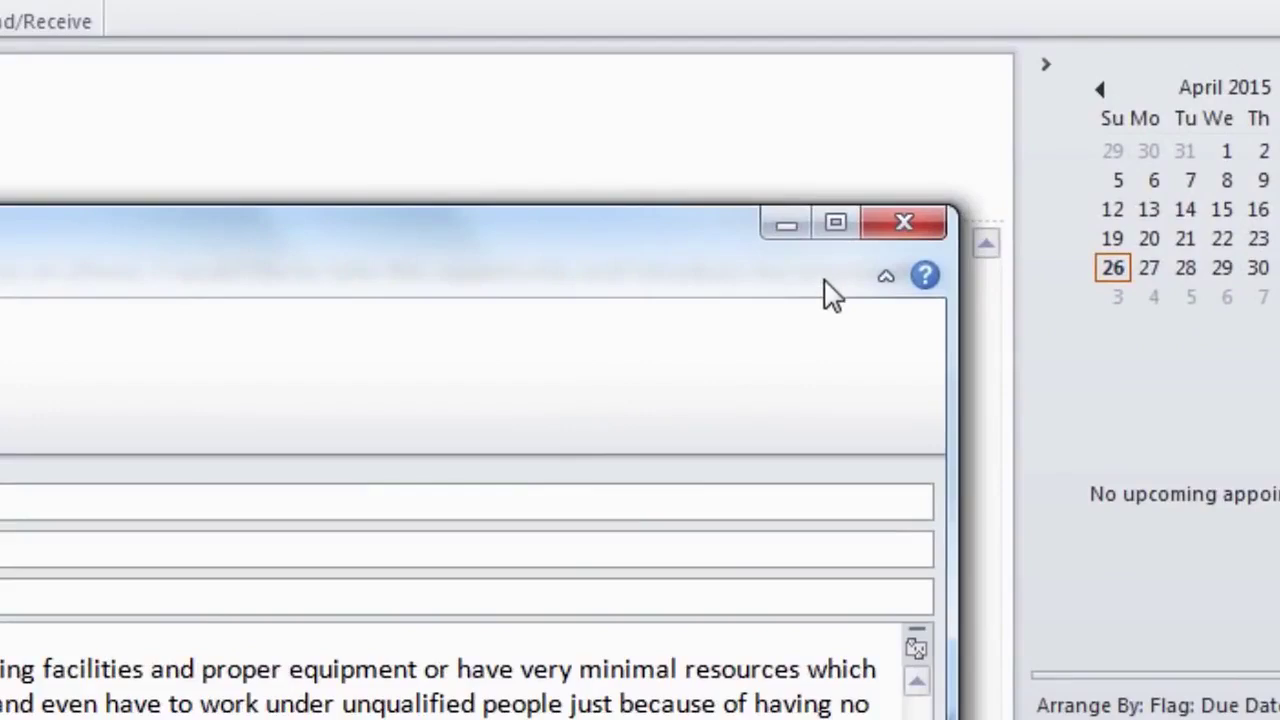
# Discard the new message and reply to the forwarded confidence message
pyautogui.click(901, 221)
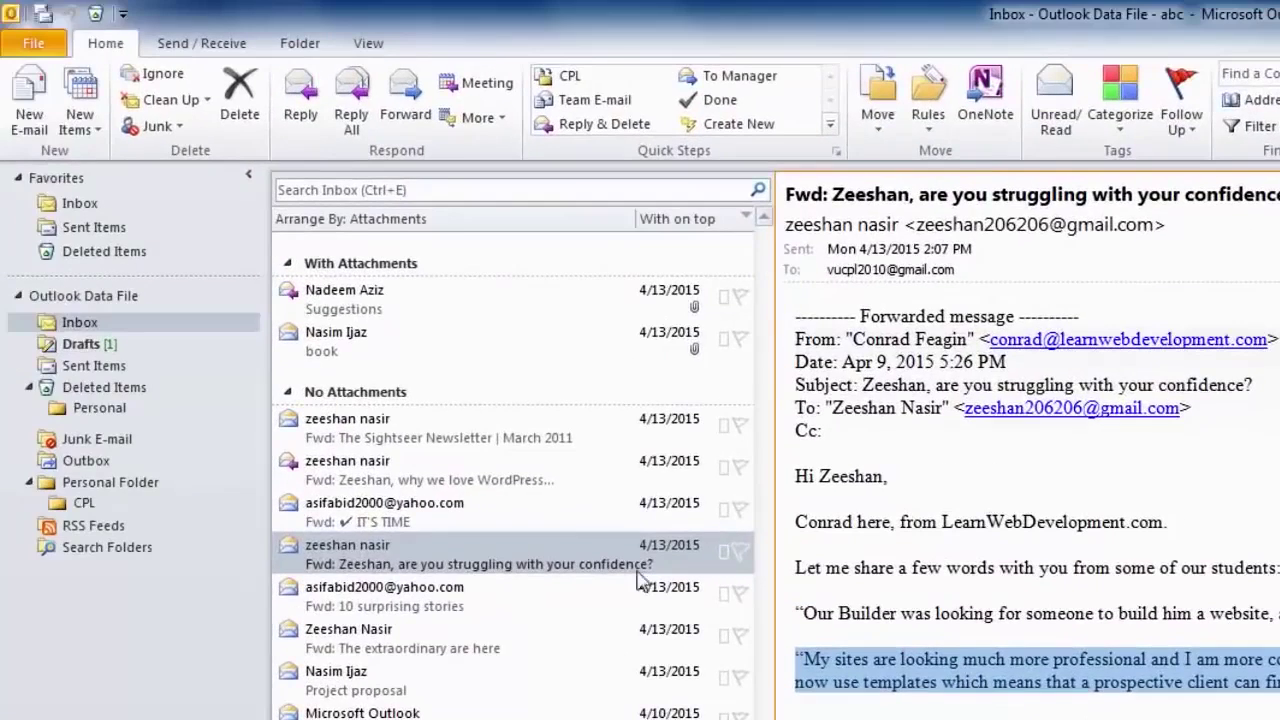
pyautogui.click(333, 563)
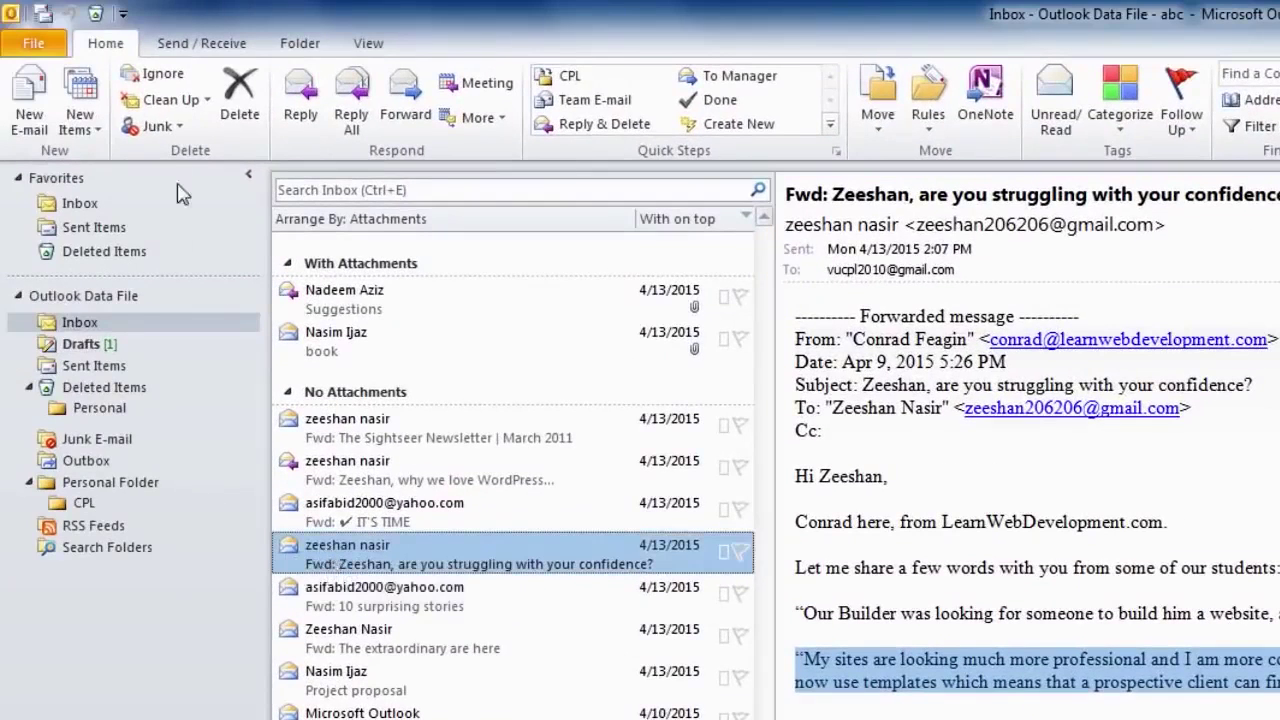
pyautogui.click(316, 113)
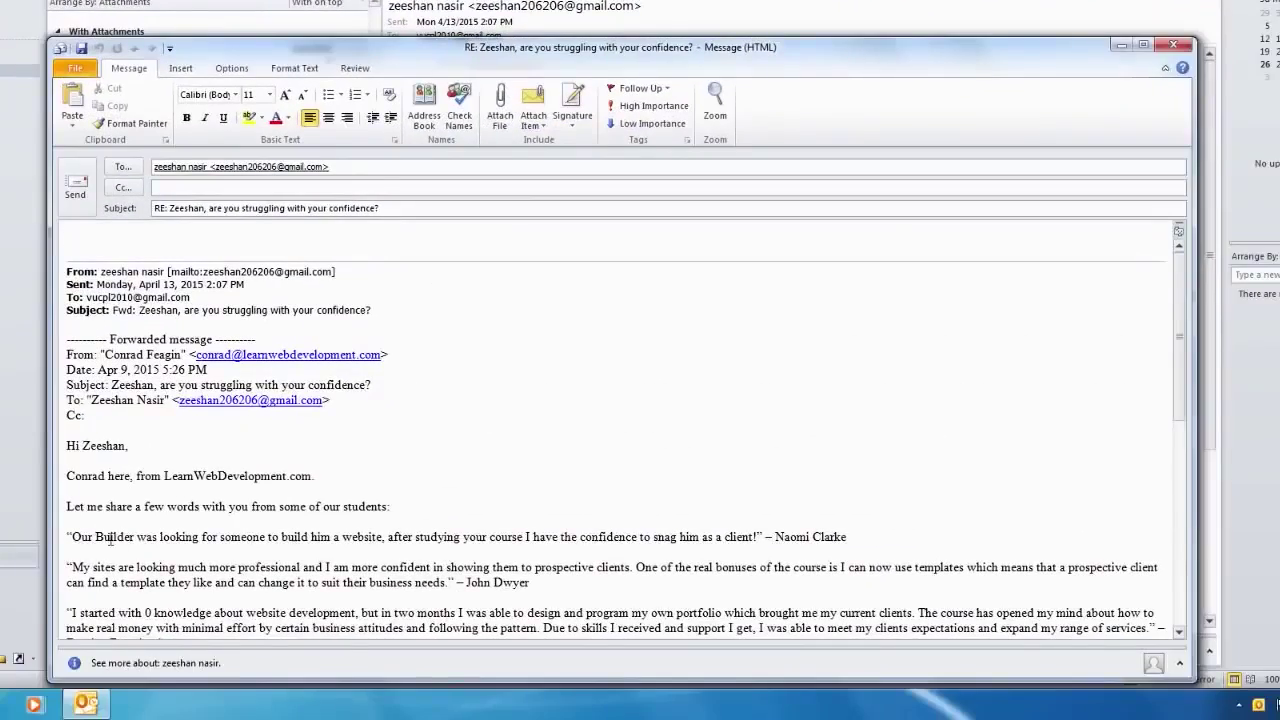
# Cut the testimonial beginning 'My sites are looking' from the reply
pyautogui.moveTo(65, 567); pyautogui.dragTo(532, 592)
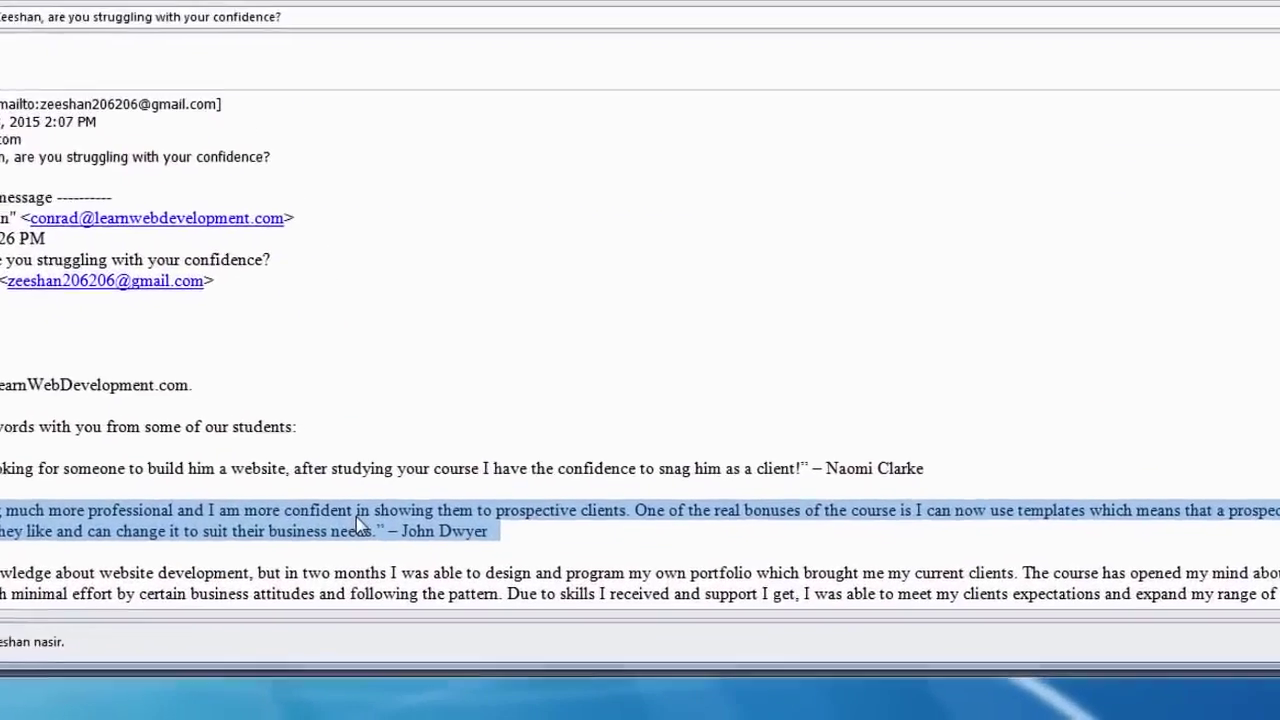
pyautogui.rightClick(410, 556)
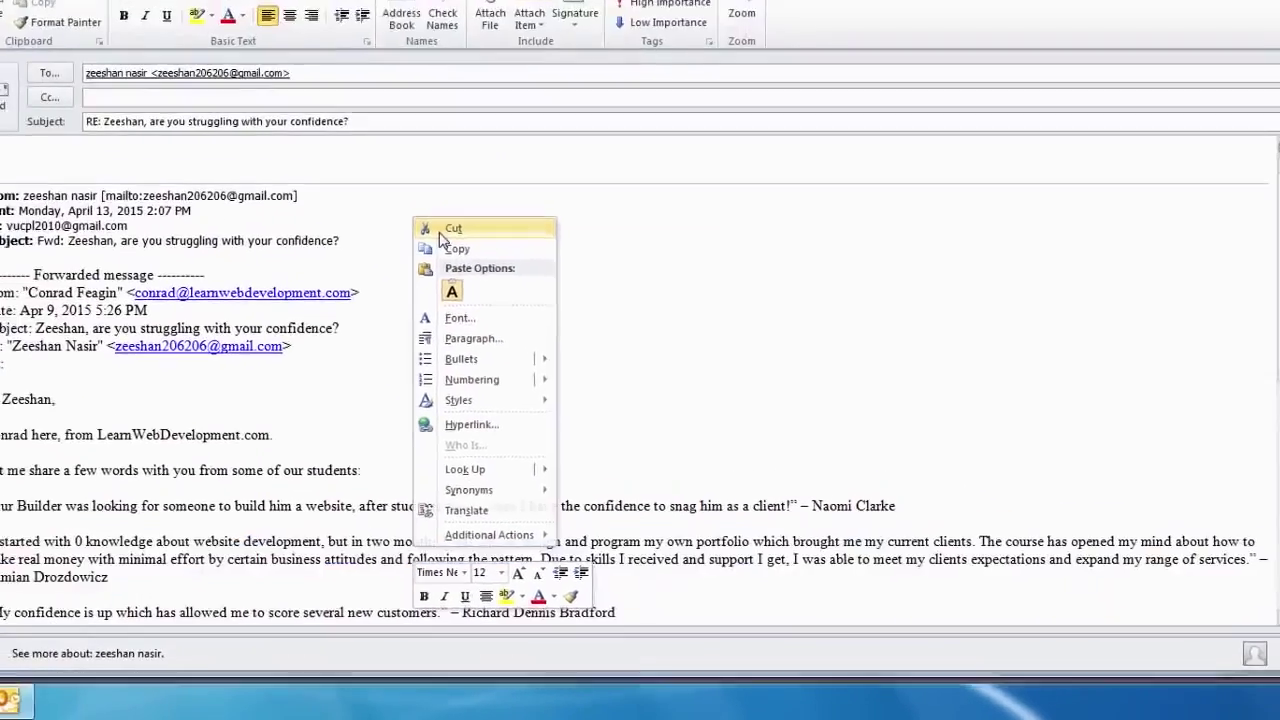
pyautogui.click(390, 122)
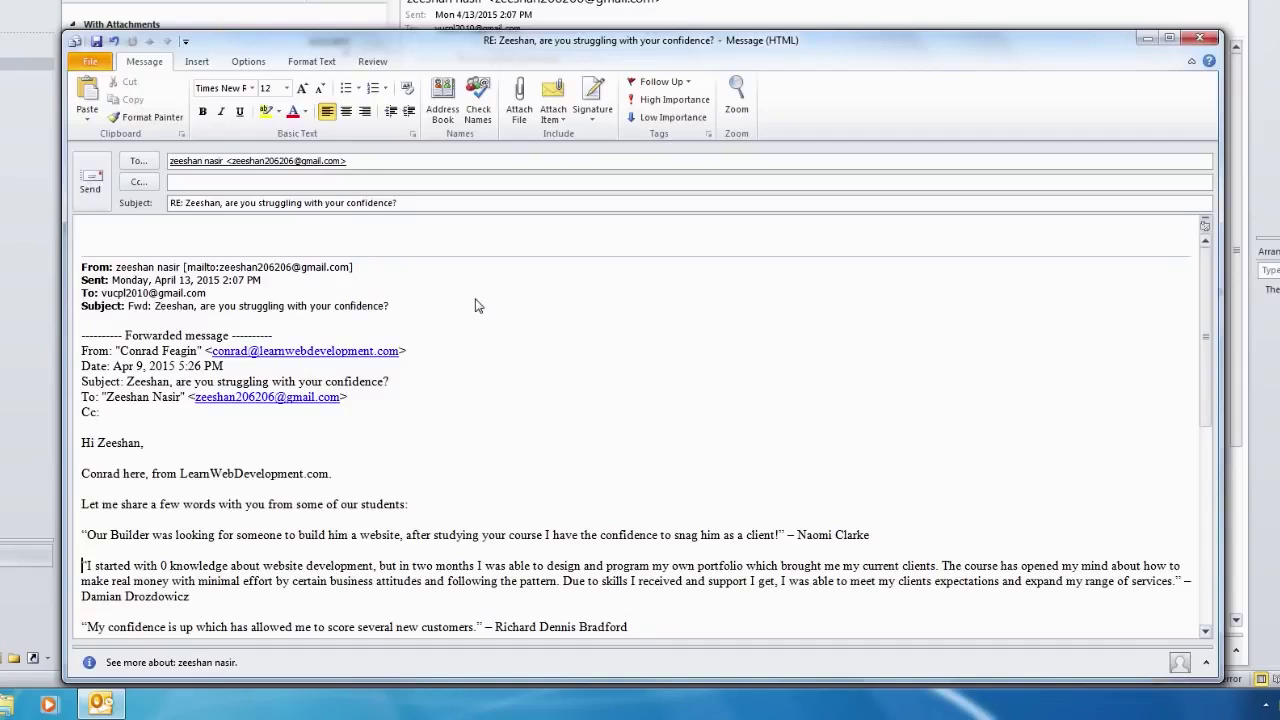
# Paste the testimonial onto the reply's empty first line, keeping source formatting
pyautogui.click(97, 231)
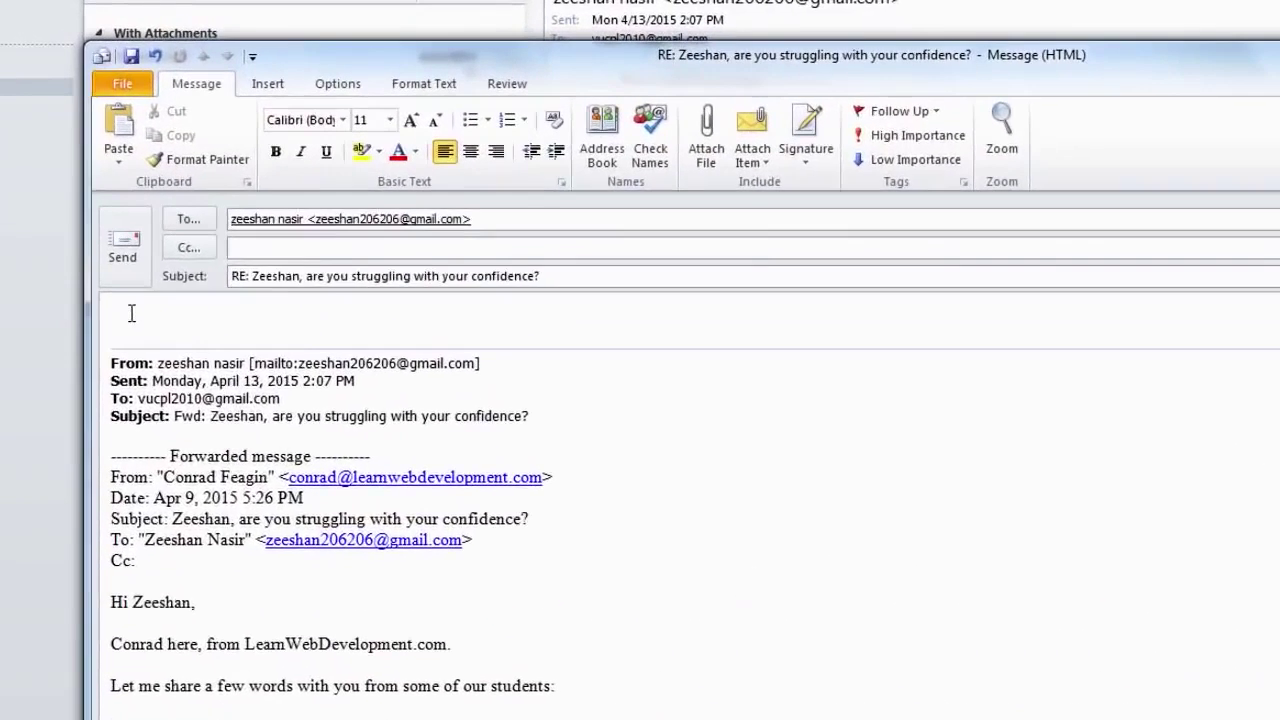
pyautogui.rightClick(97, 231)
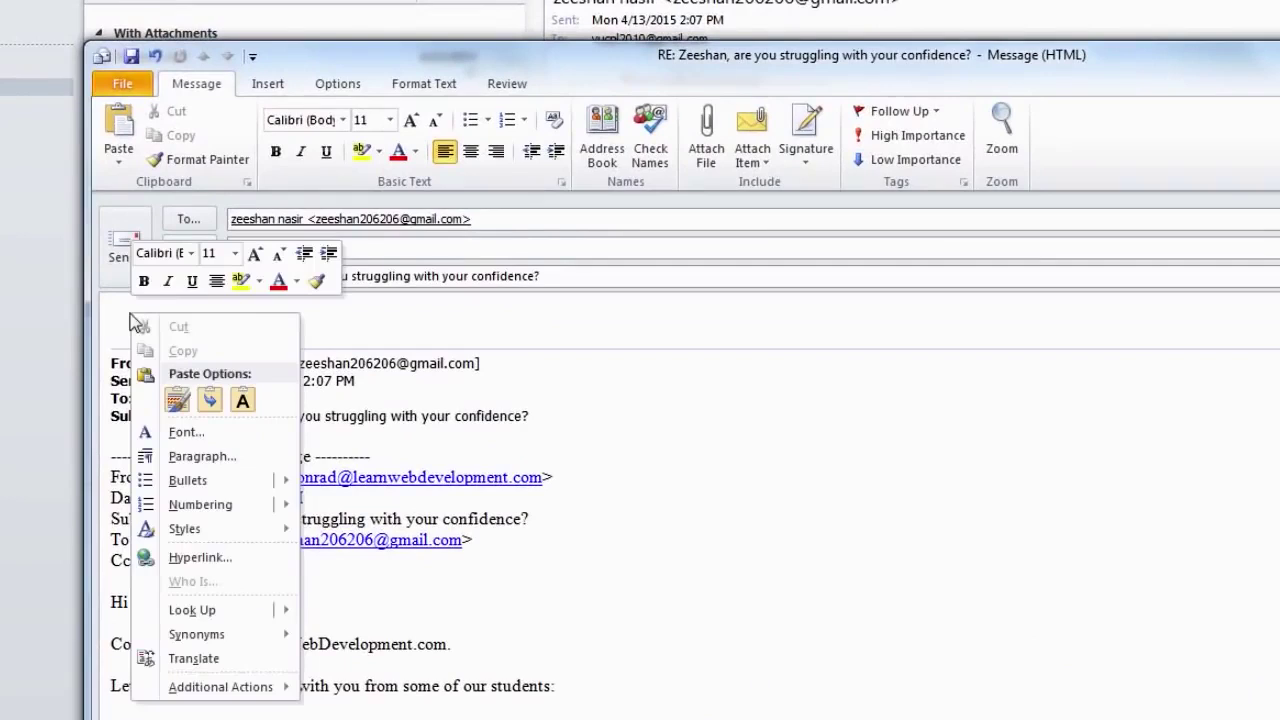
pyautogui.click(182, 405)
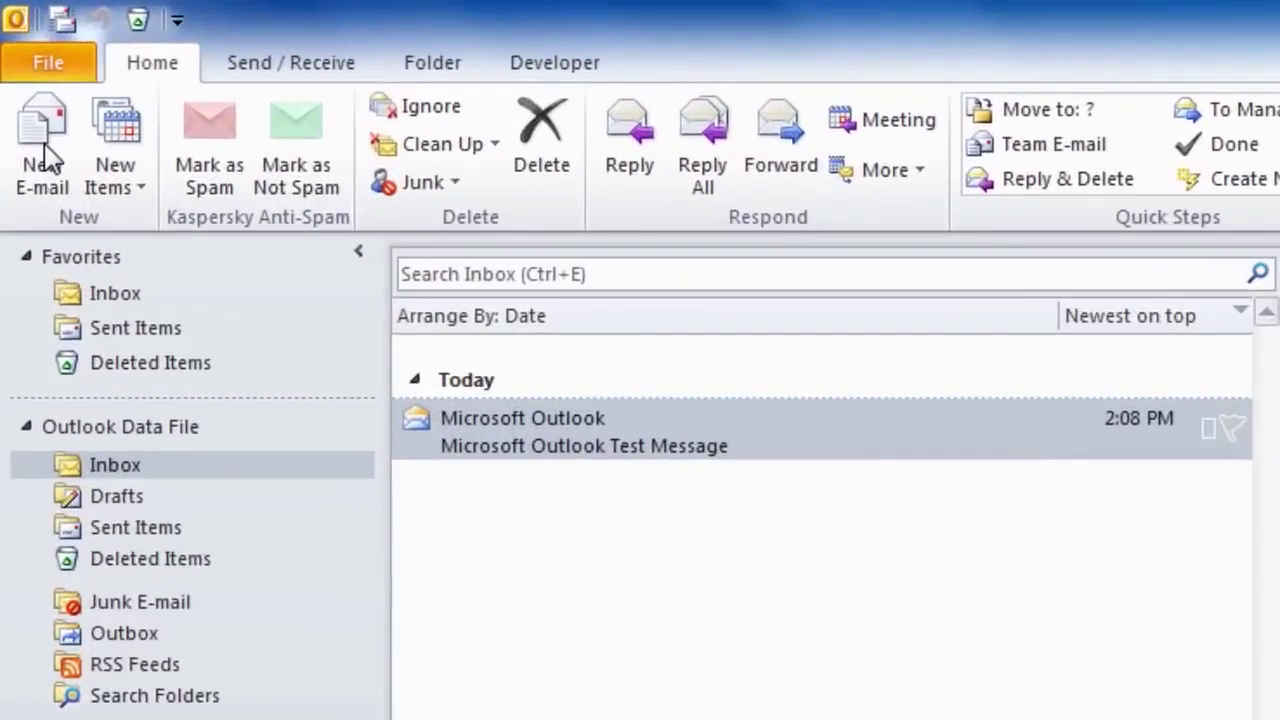
# From a new message, open the Signatures and Stationery dialog via Signature > Signatures…
pyautogui.click(17, 61)
pyautogui.click(45, 160)
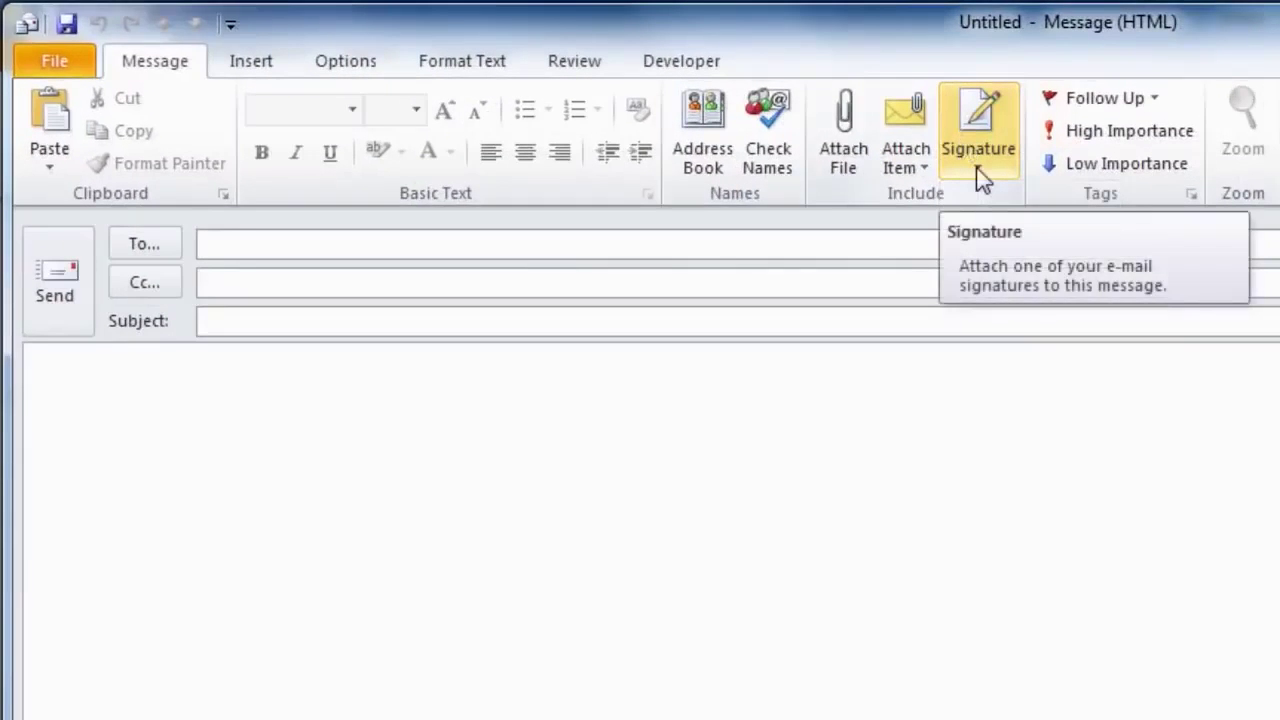
pyautogui.click(980, 172)
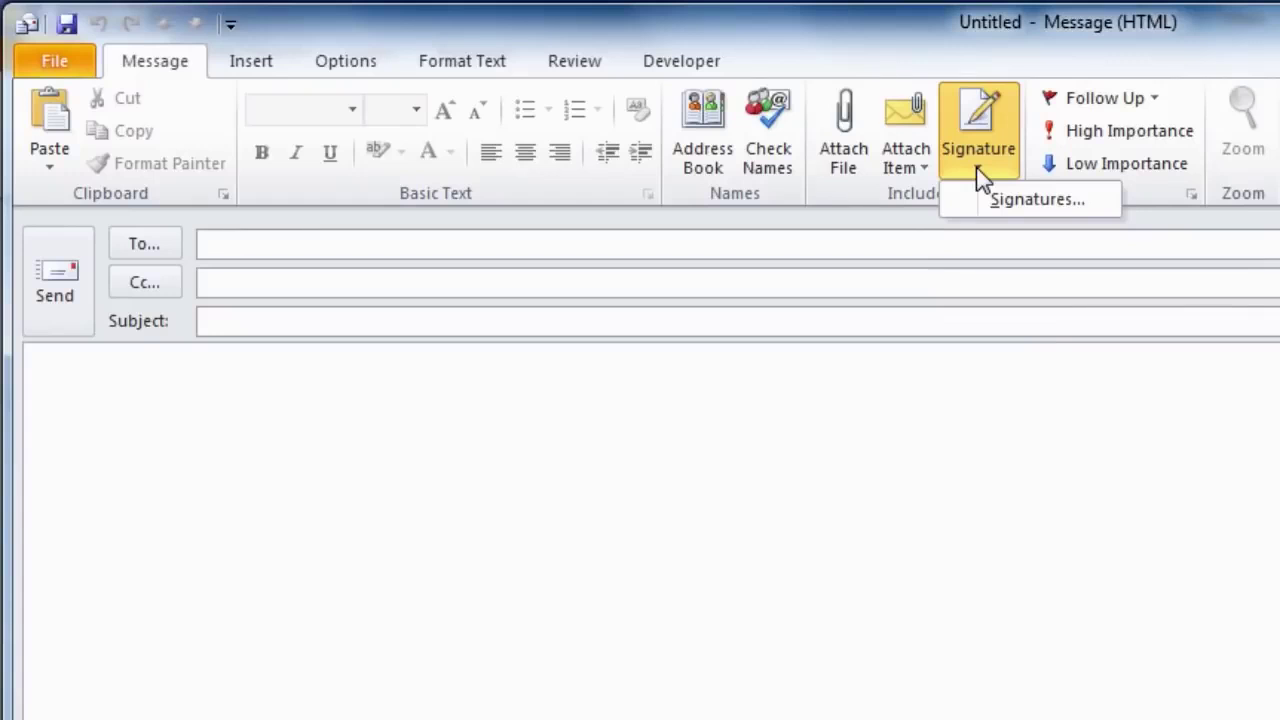
pyautogui.click(1013, 203)
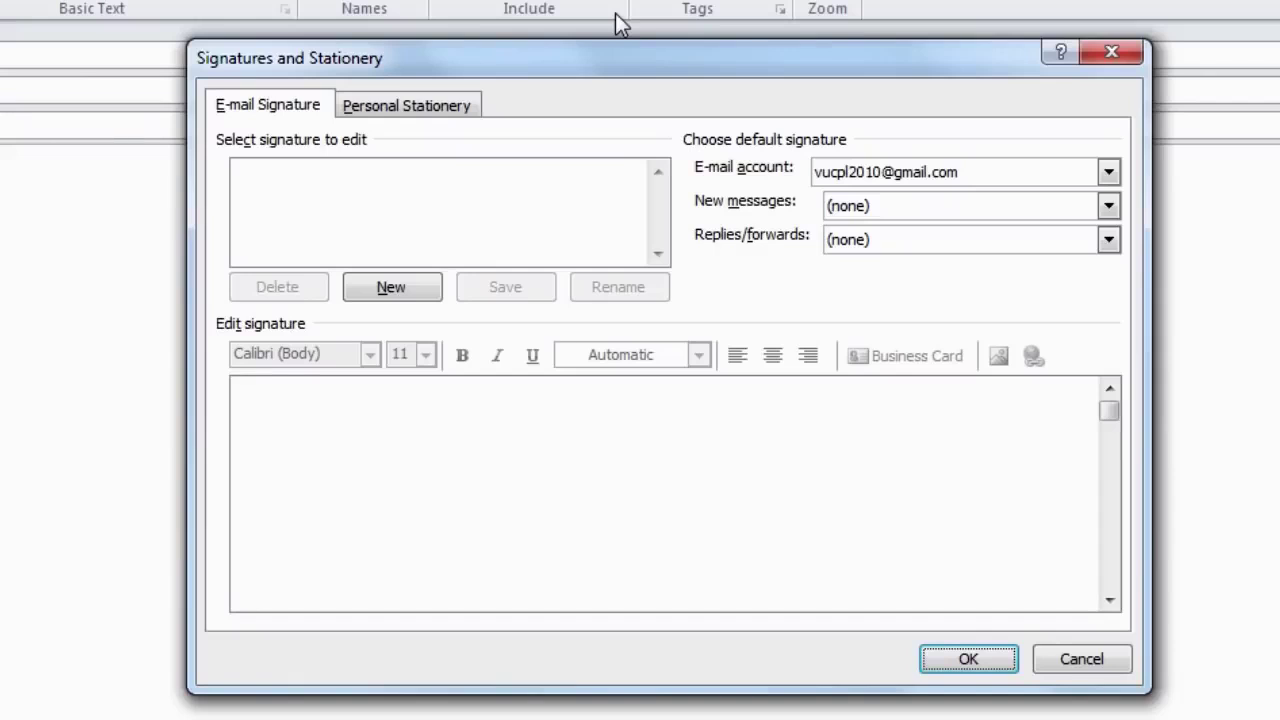
# Create a new signature named CPL
pyautogui.click(427, 287)
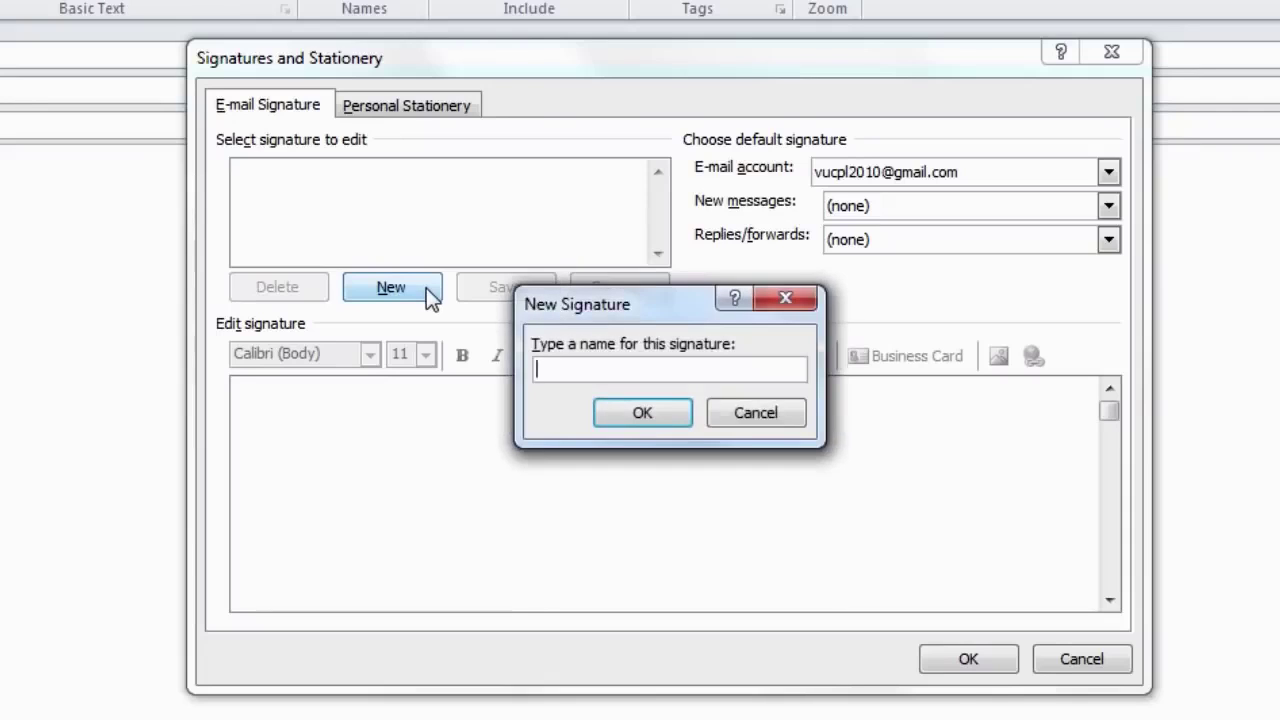
pyautogui.write('CPL')
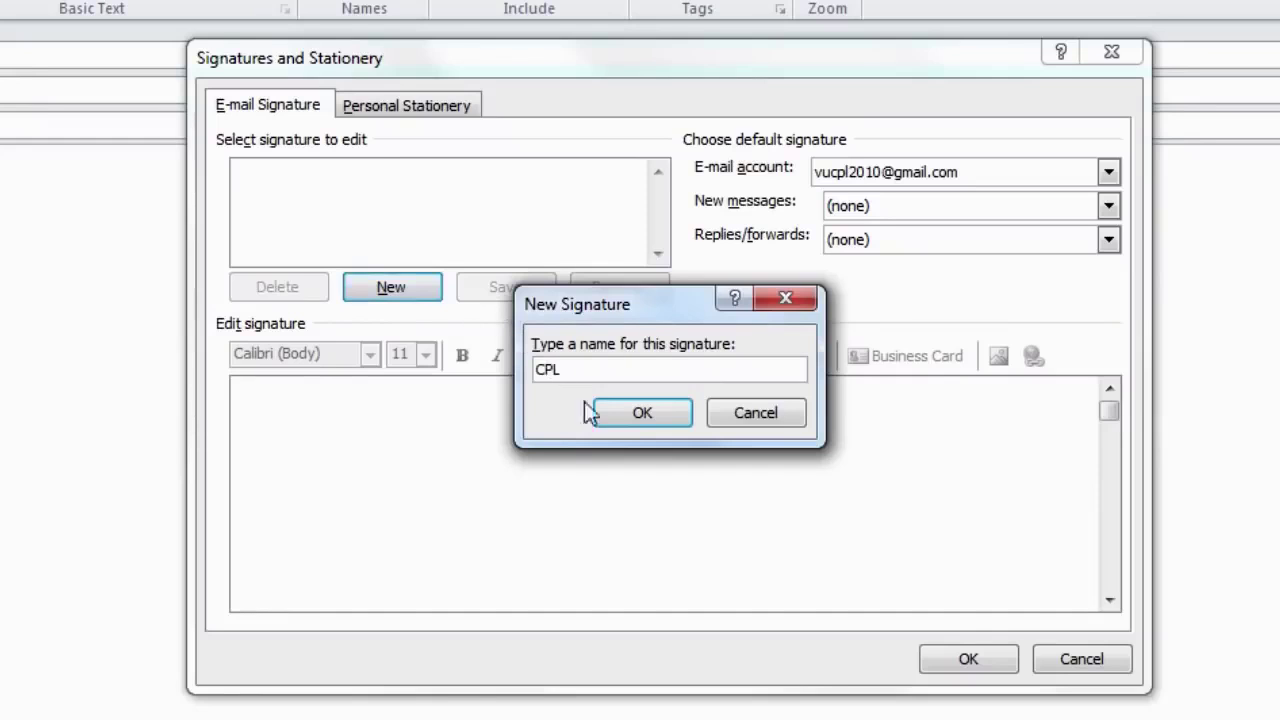
pyautogui.click(627, 416)
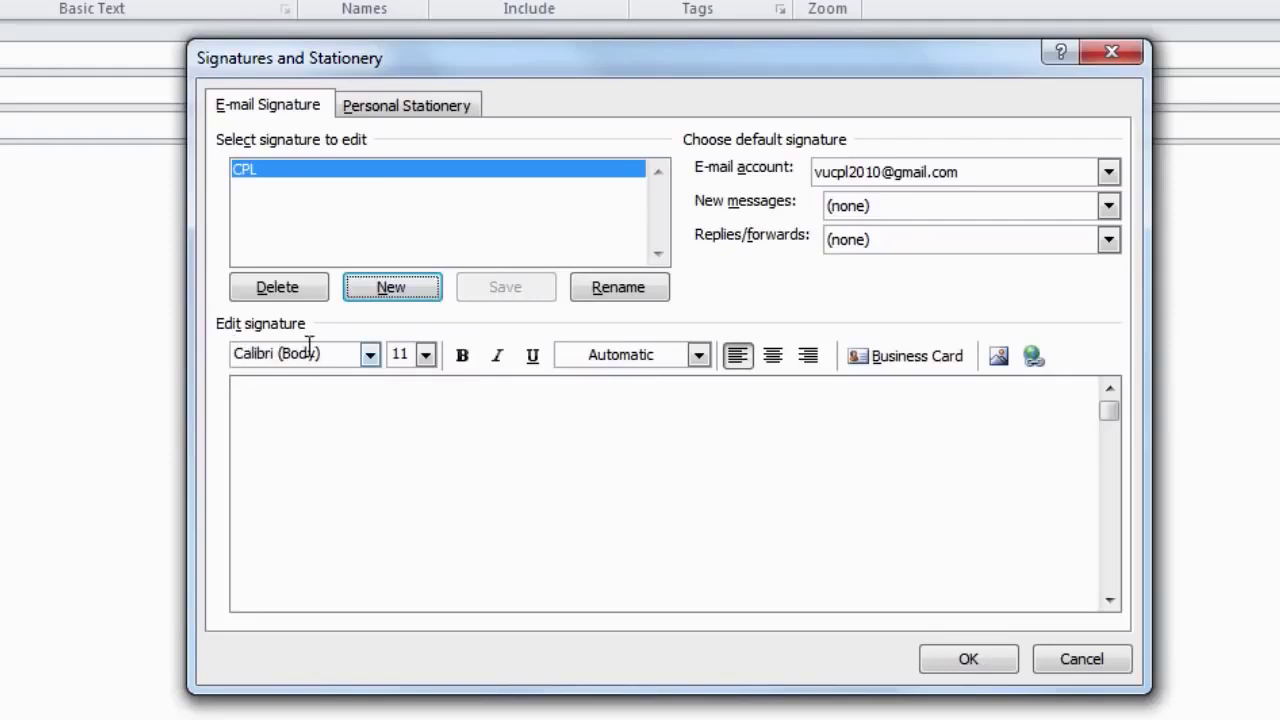
# Write the signature as three lines: CPL, Virtual University of Pakistan, and a phone number
pyautogui.click(272, 394)
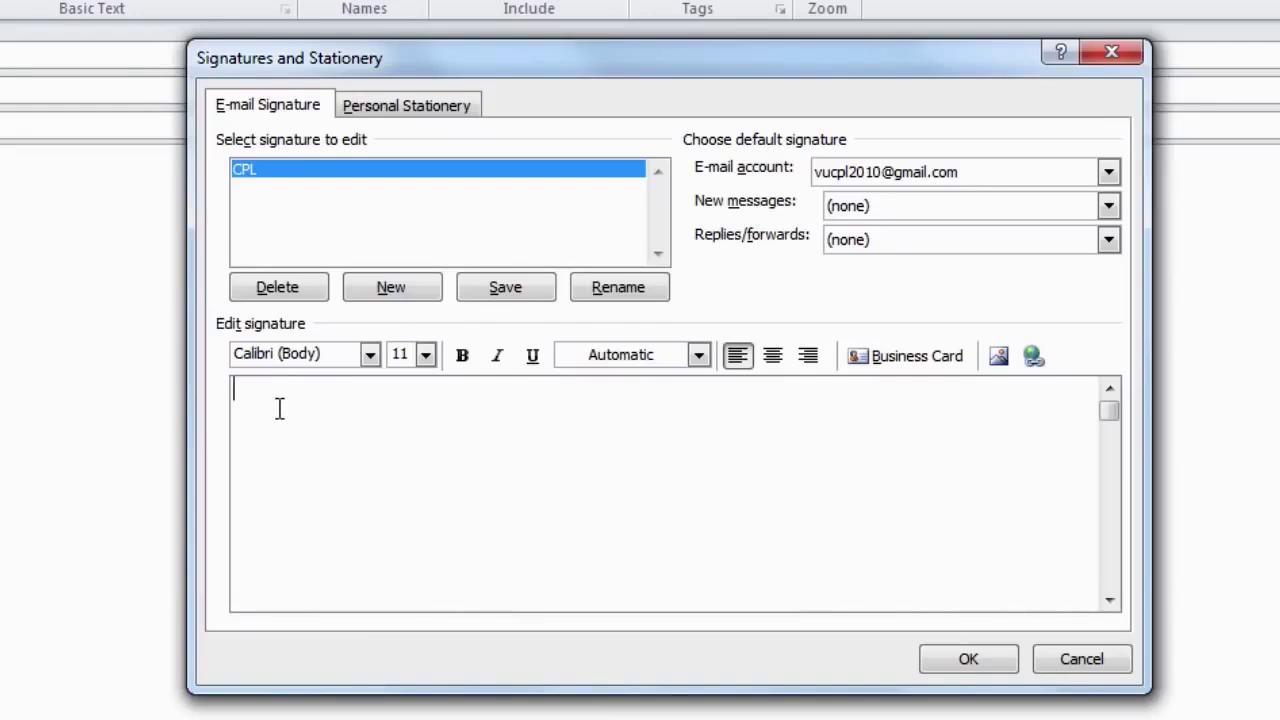
pyautogui.write('CPL')
pyautogui.press('Return')
pyautogui.write('Virtual University of Pakistan')
pyautogui.press('Return')
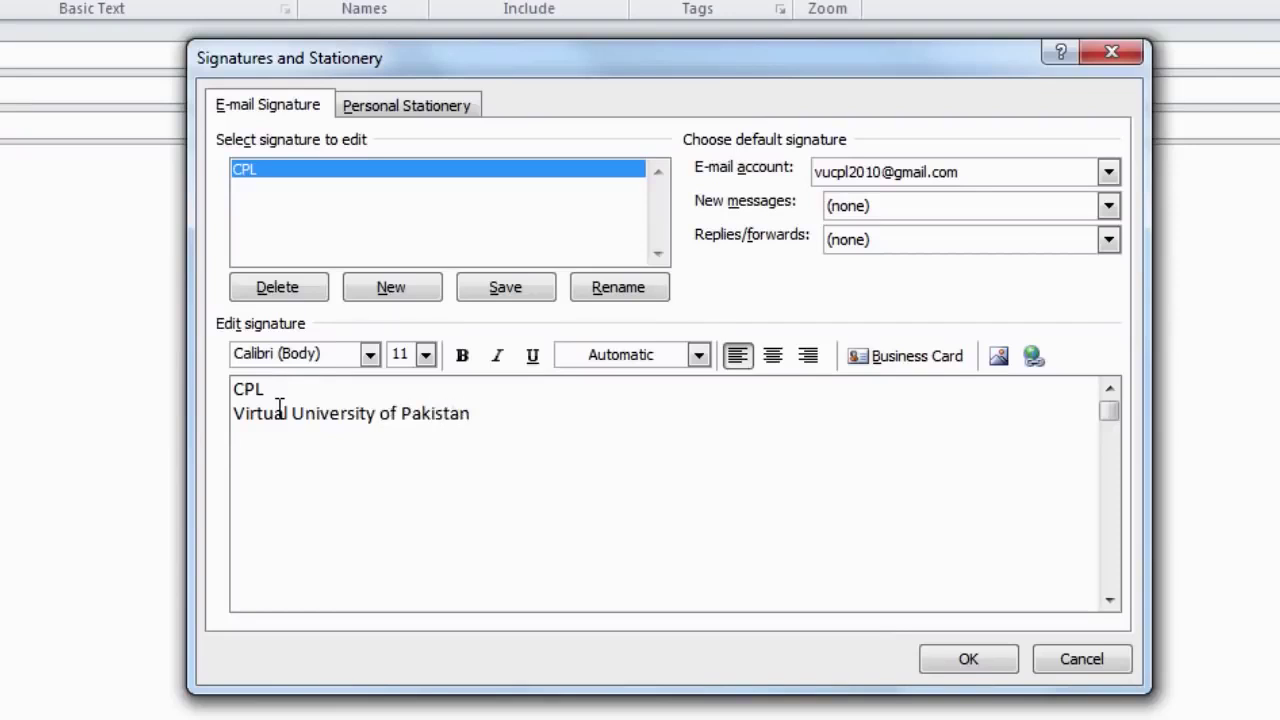
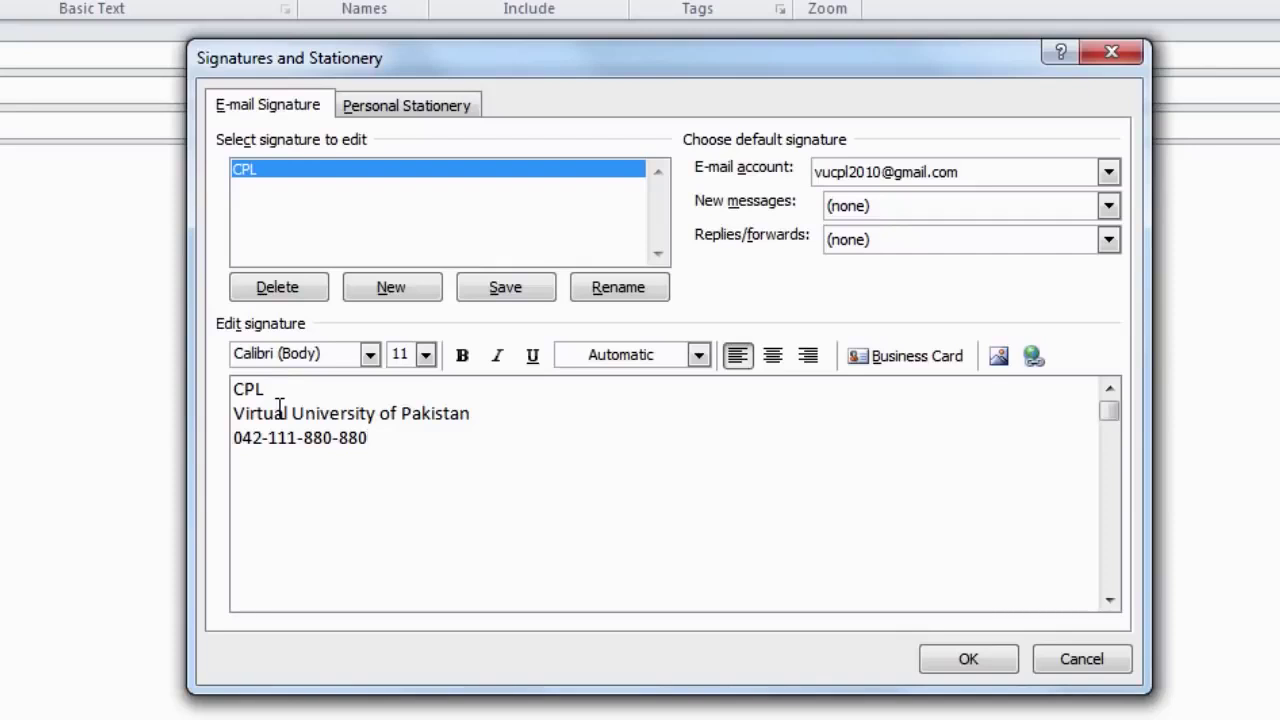
# Format all CPL signature lines as 14-point bold and save the signature
pyautogui.moveTo(234, 385); pyautogui.dragTo(407, 443)
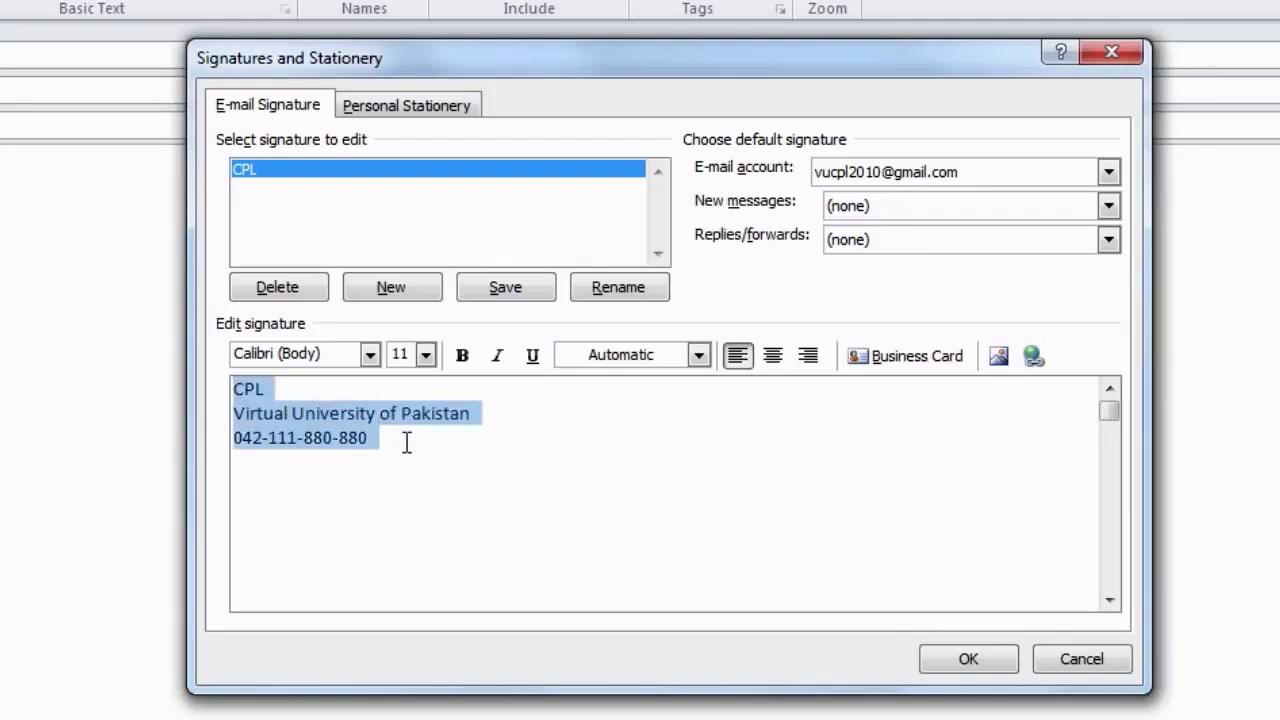
pyautogui.click(426, 355)
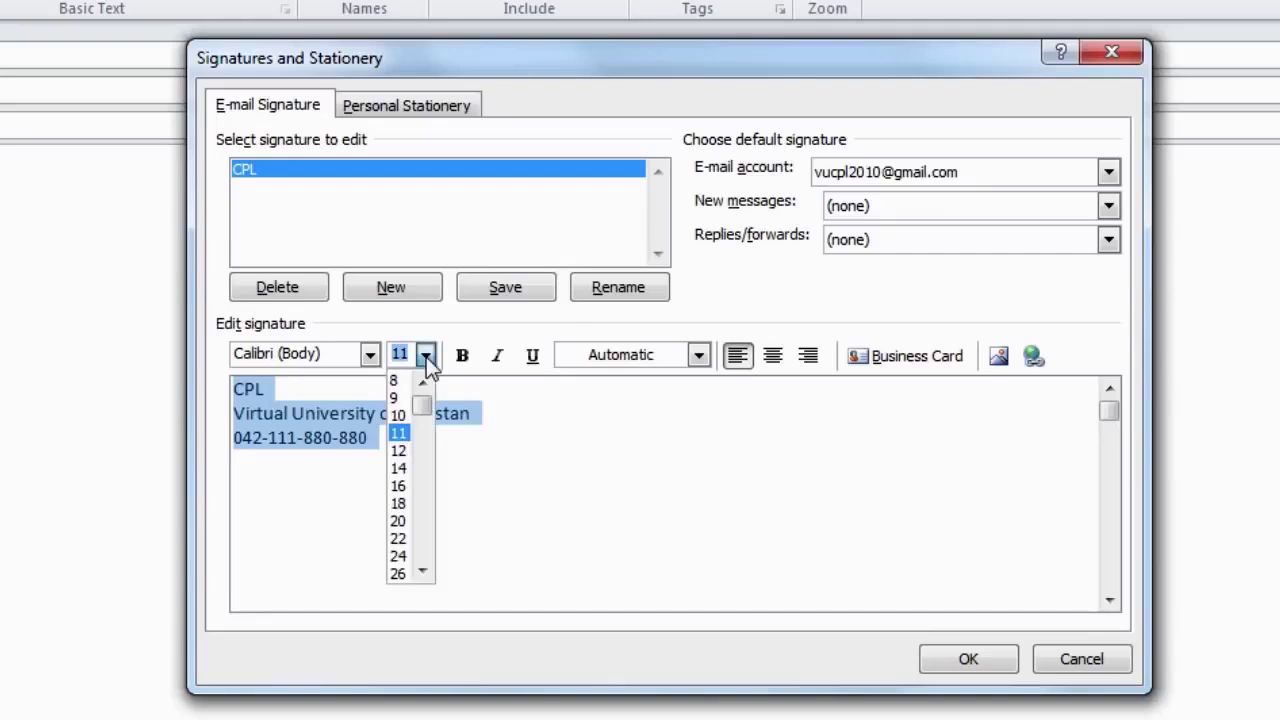
pyautogui.click(402, 467)
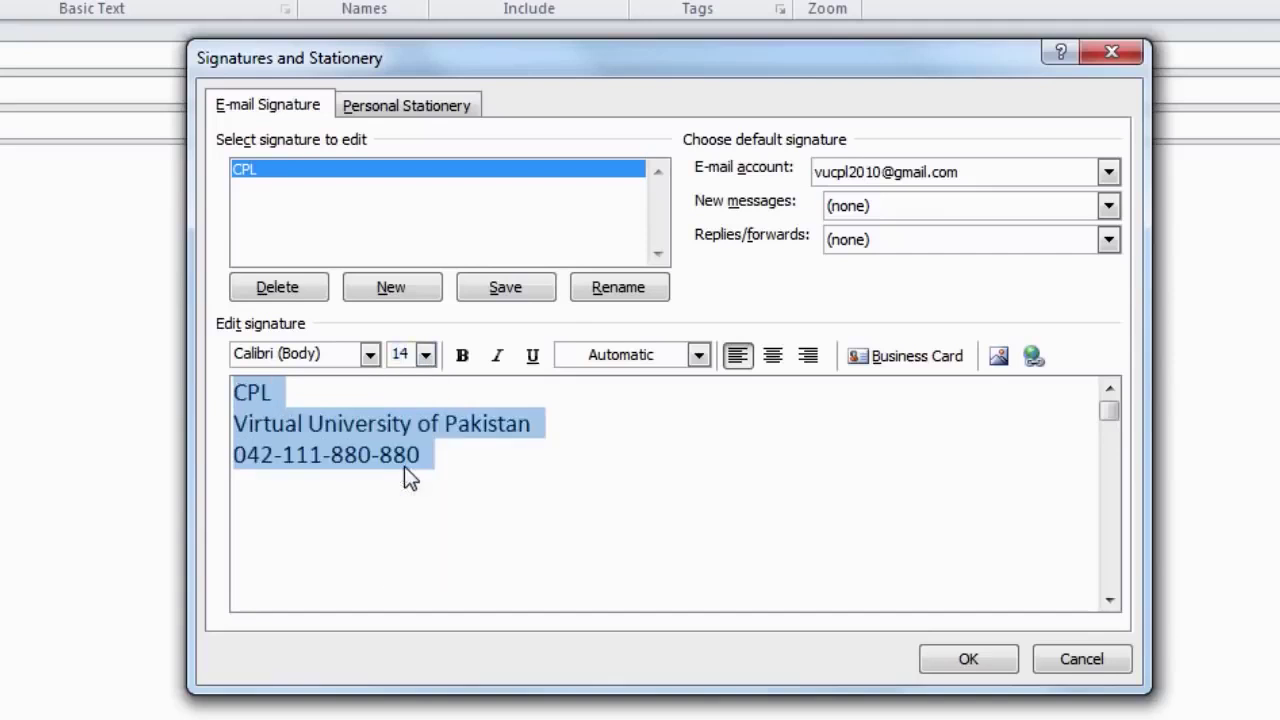
pyautogui.click(463, 366)
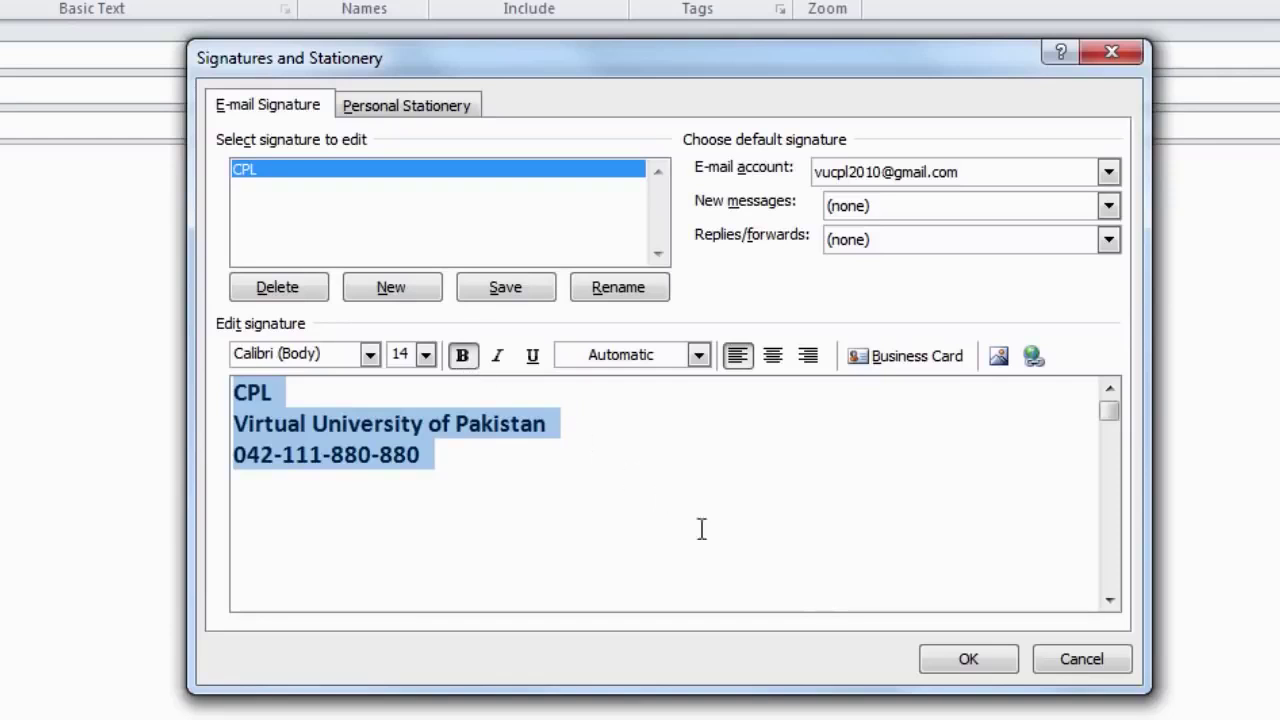
pyautogui.click(971, 660)
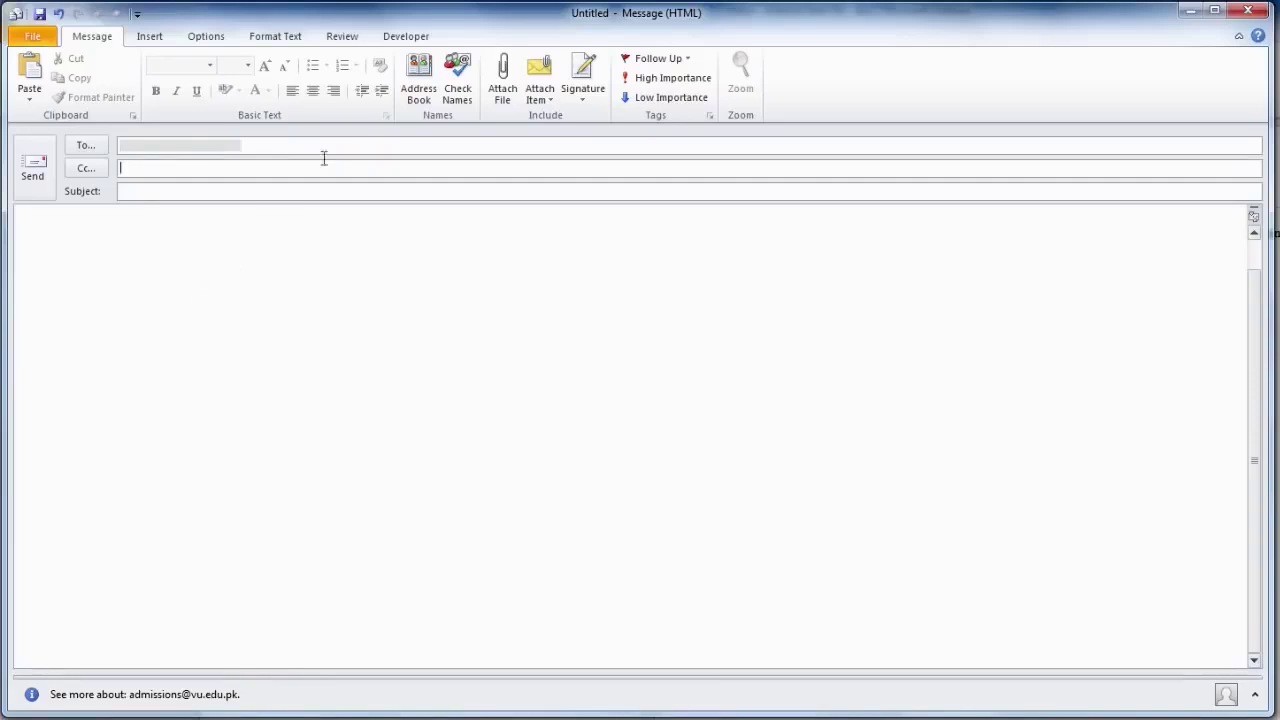
# Insert the CPL signature from the Signature dropdown into the message body
pyautogui.click(598, 80)
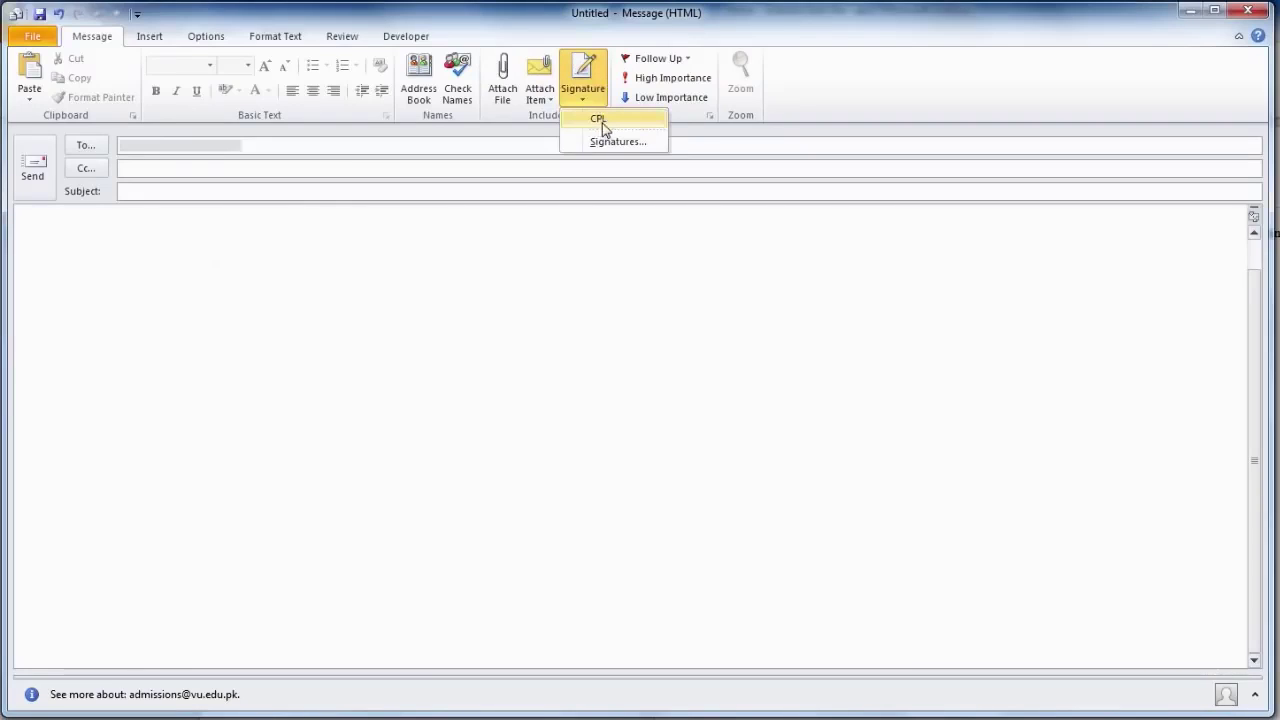
pyautogui.click(603, 120)
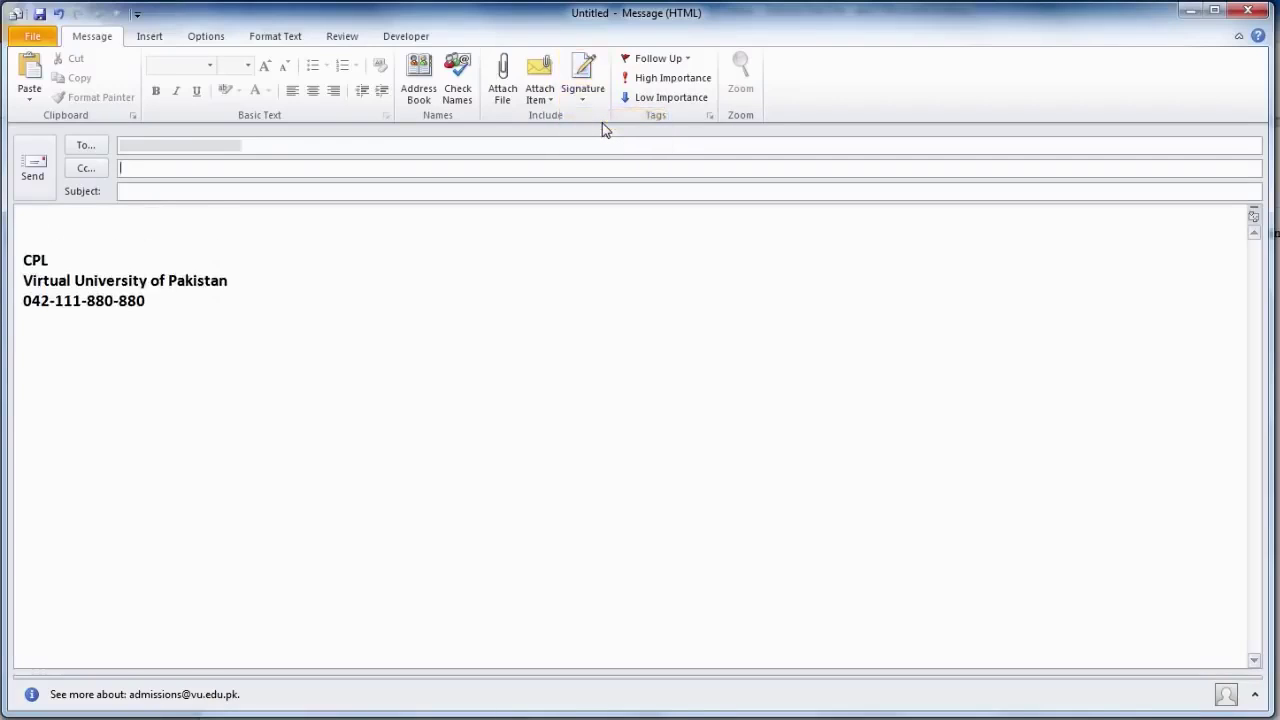
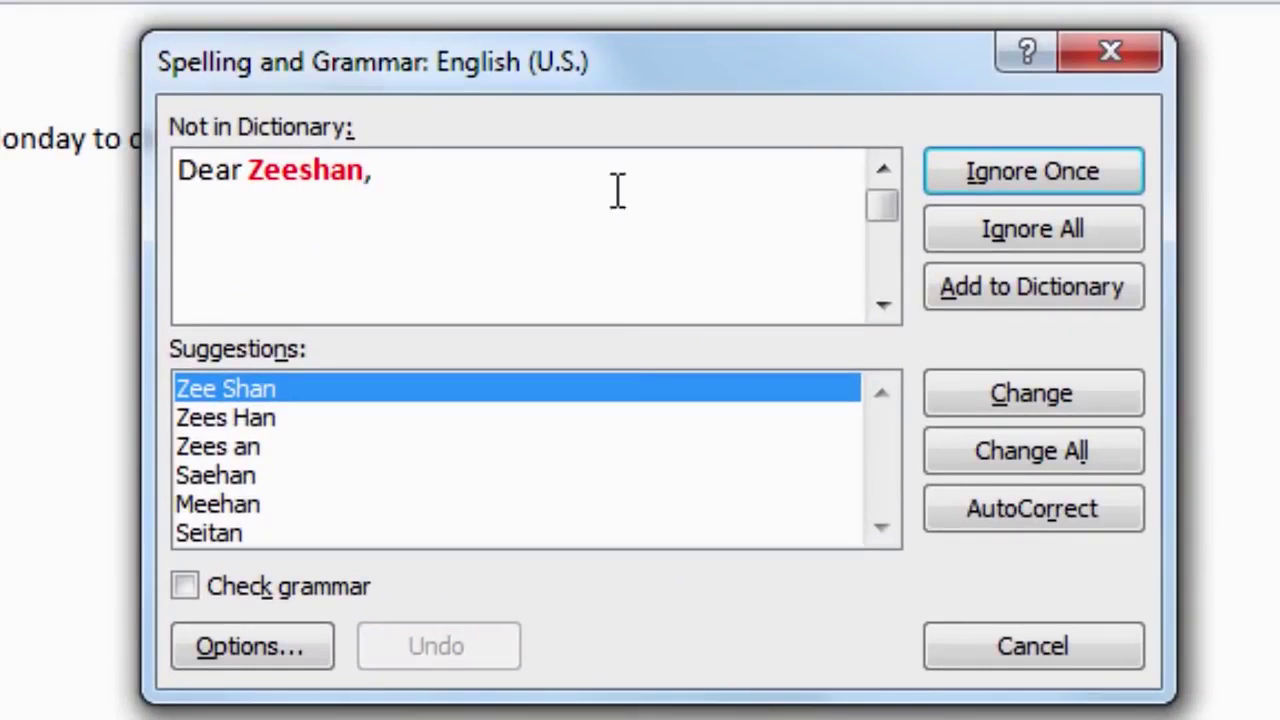
# Ignore the recipient's name throughout and correct recived, enform and cume to received, inform and come
pyautogui.click(1051, 237)
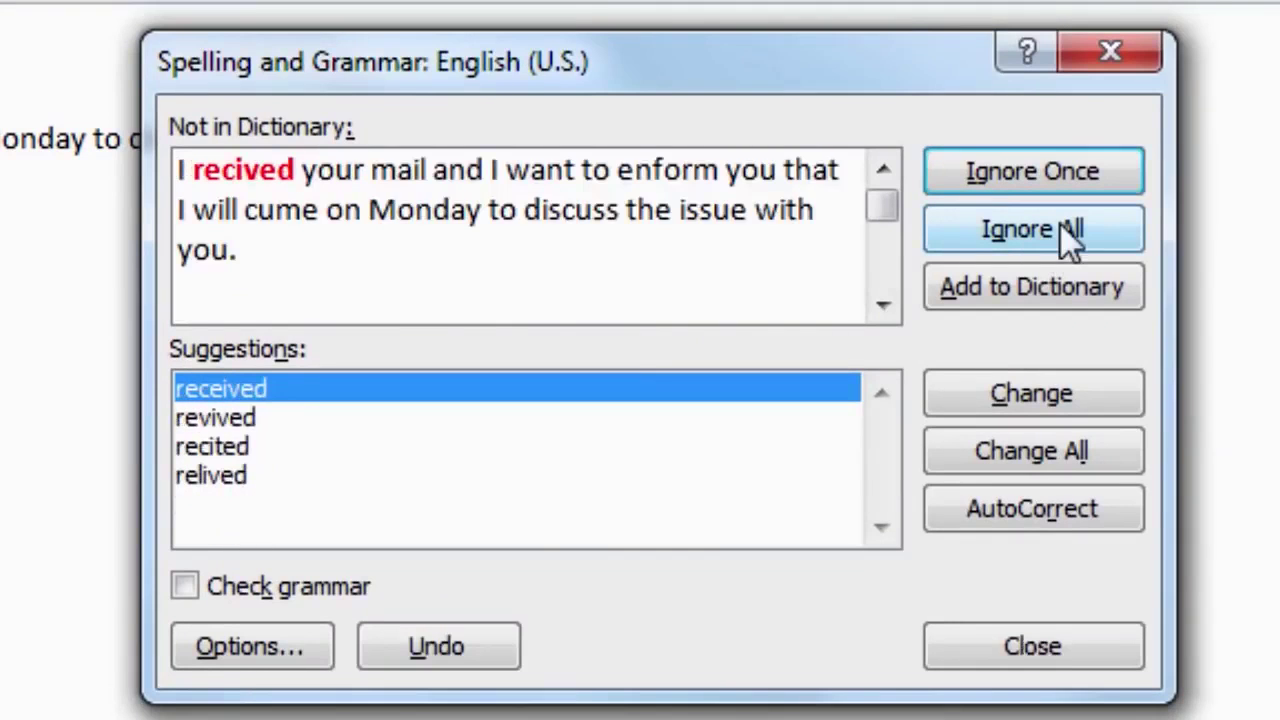
pyautogui.click(1037, 389)
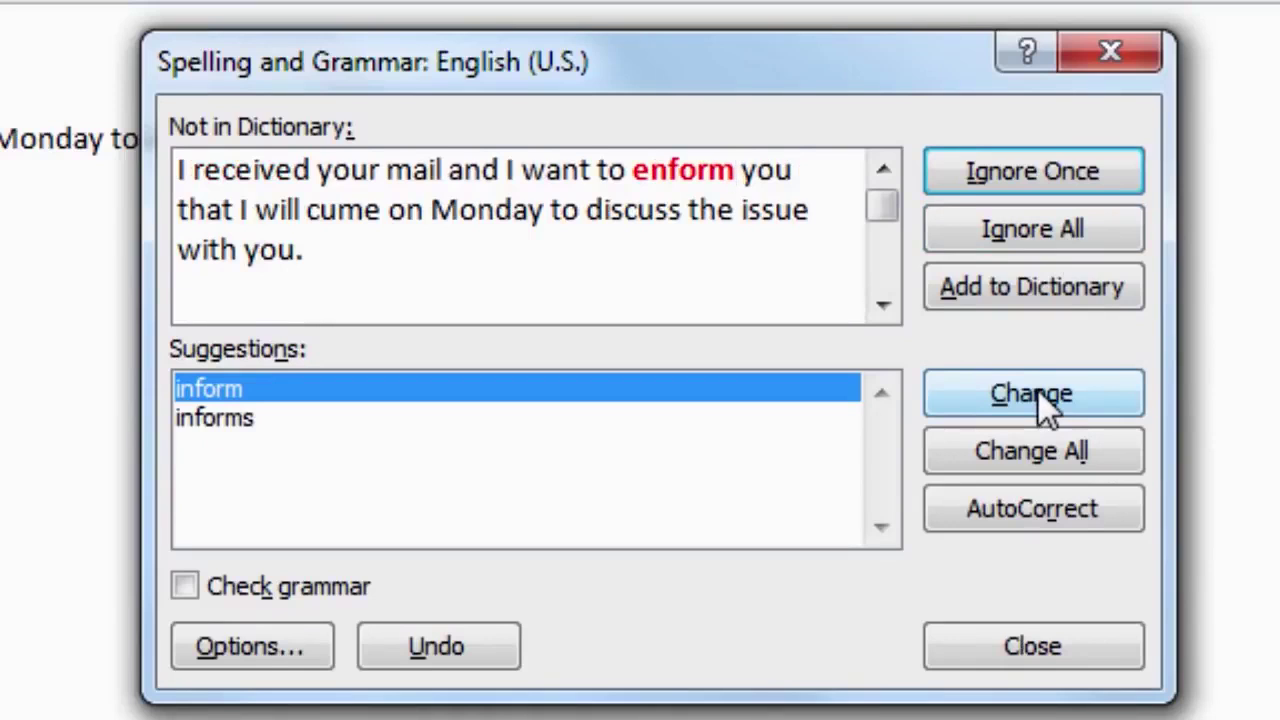
pyautogui.click(1037, 392)
pyautogui.click(1037, 388)
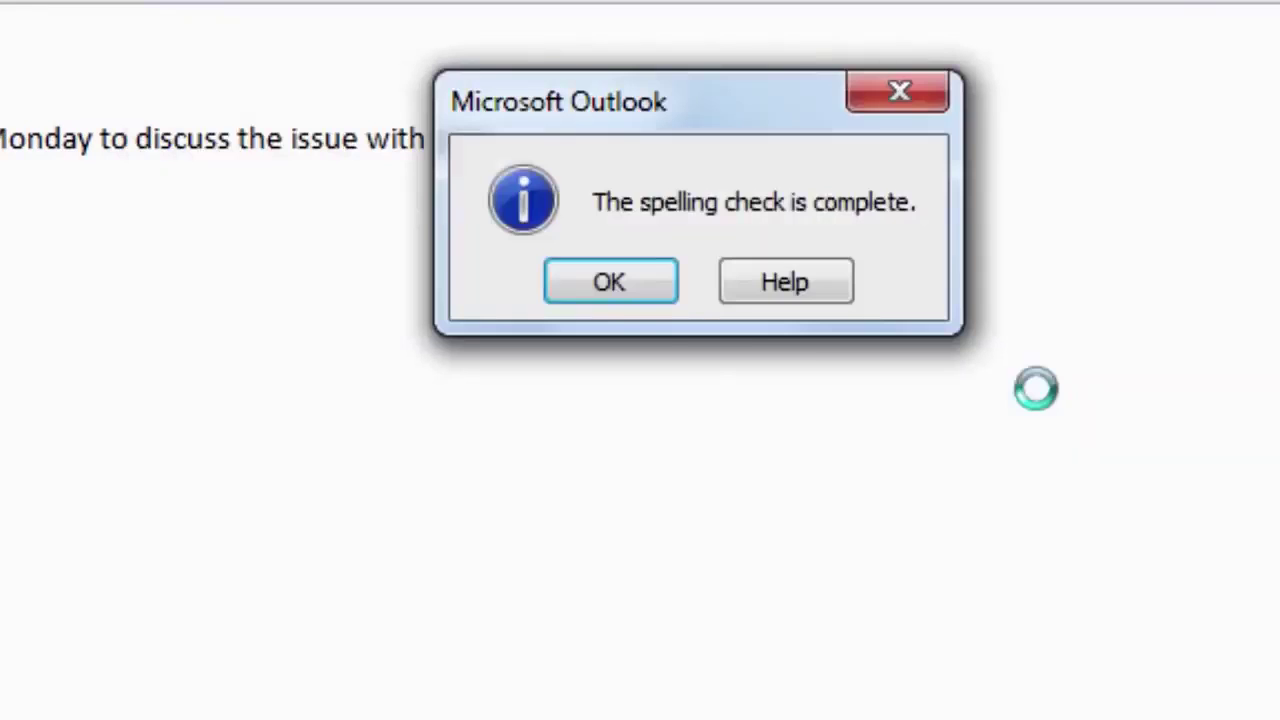
pyautogui.click(620, 285)
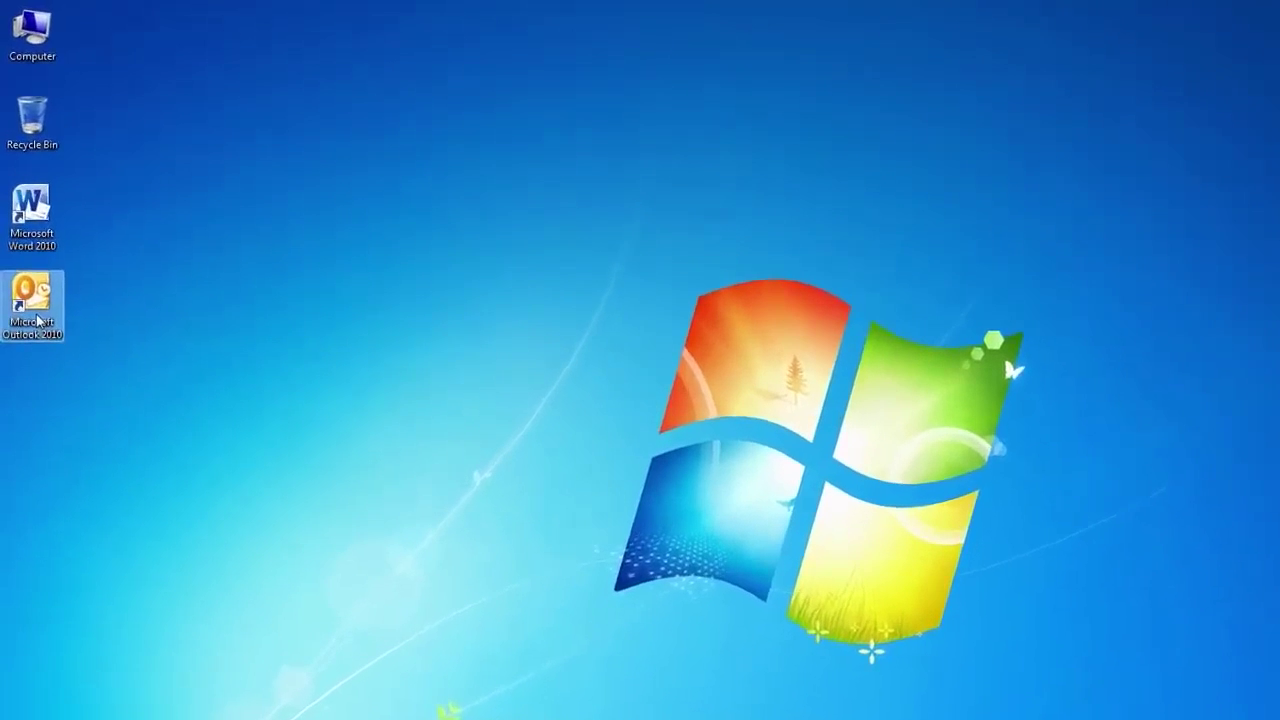
# Launch Outlook 2010 from its desktop shortcut
pyautogui.doubleClick(37, 318)
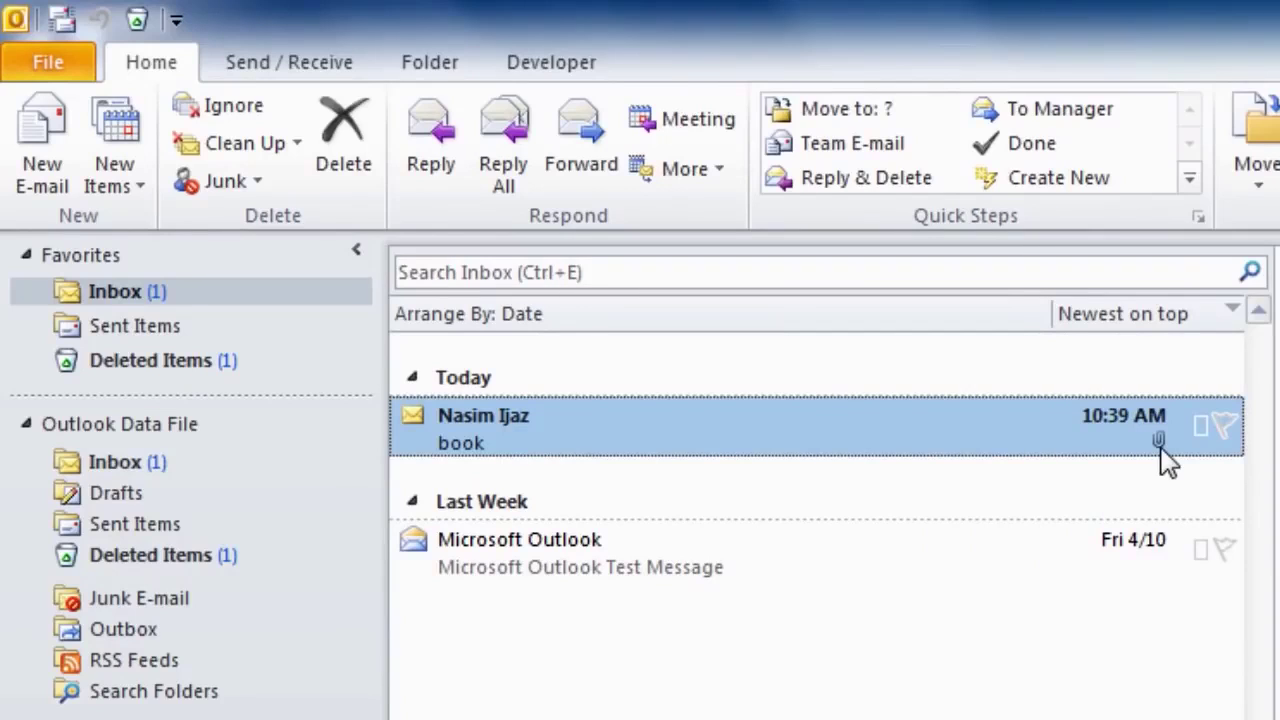
# Open the 'book' message in its own window, then open its BackToBasicsDraft.pdf attachment
pyautogui.doubleClick(840, 433)
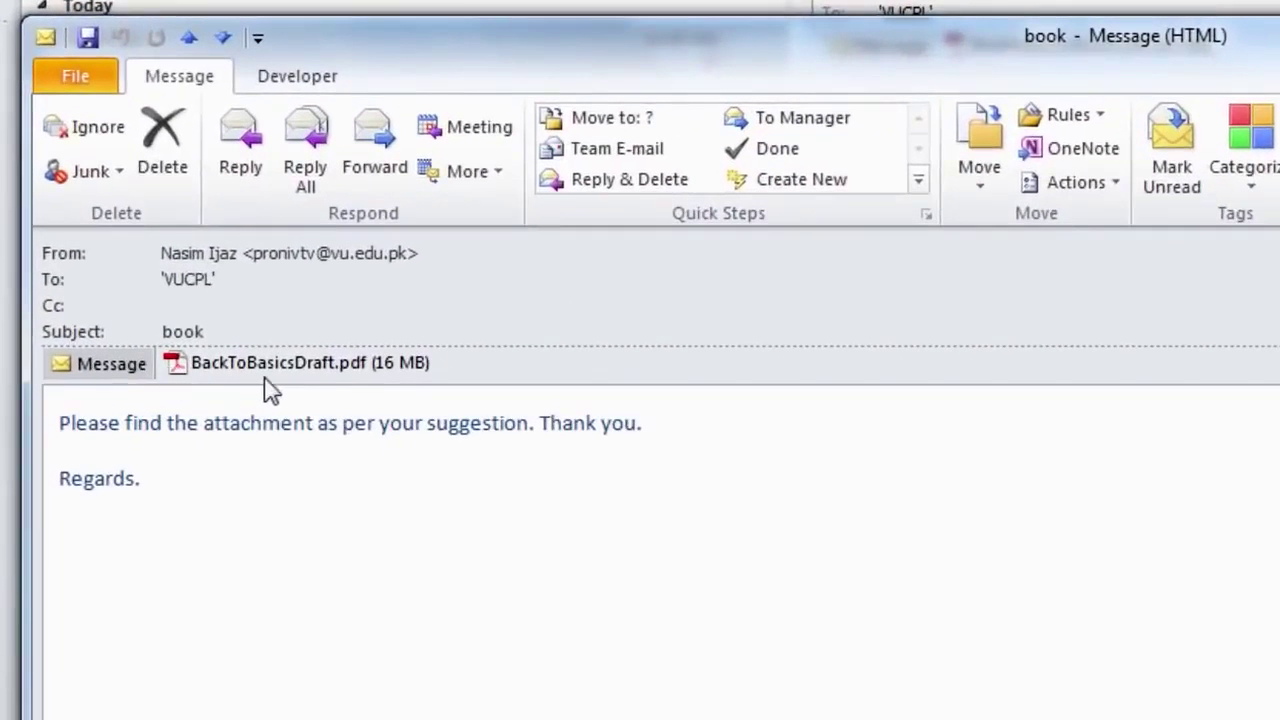
pyautogui.rightClick(322, 386)
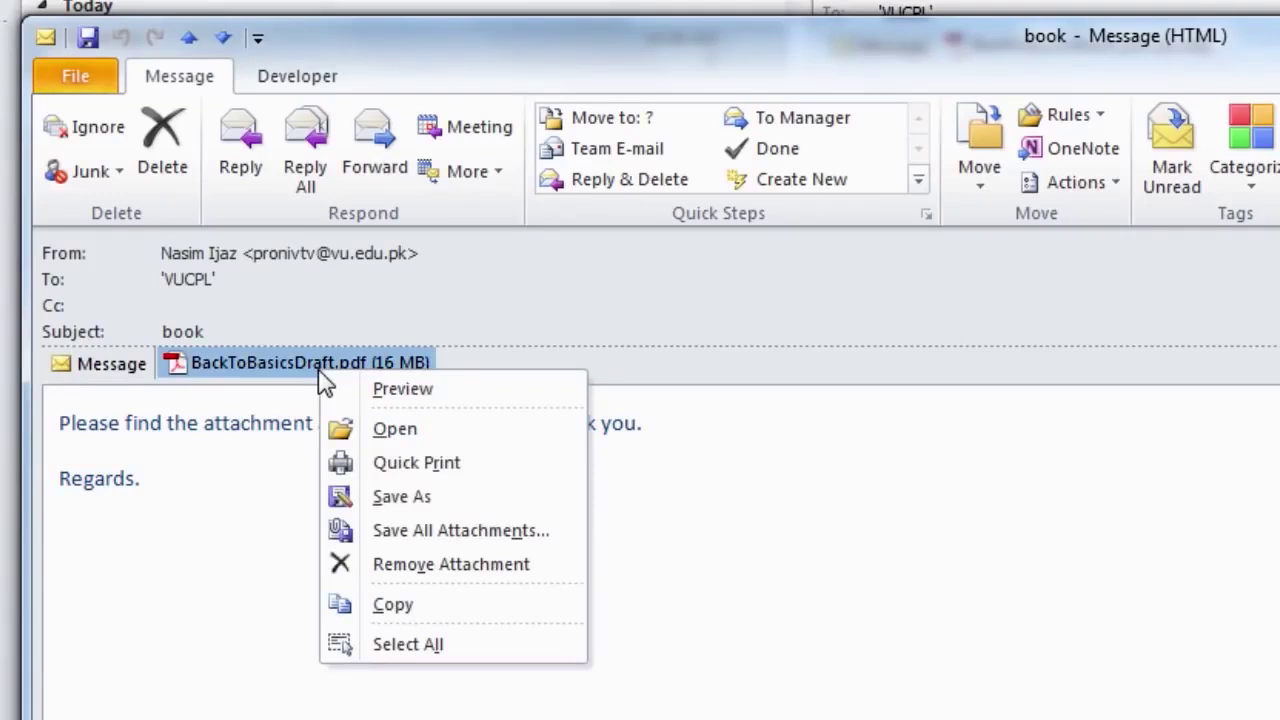
pyautogui.click(391, 432)
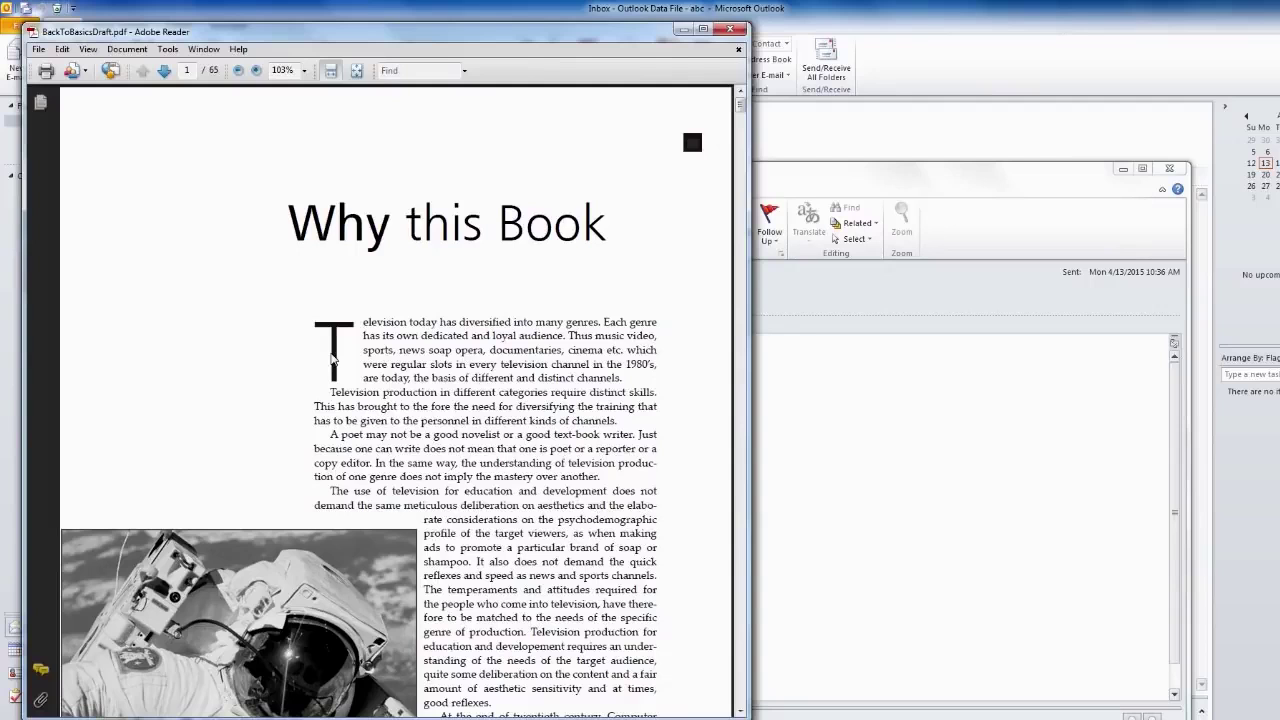
# Scroll through the first two pages of BackToBasicsDraft.pdf, then close Adobe Reader
pyautogui.scroll(-5, 332, 358)
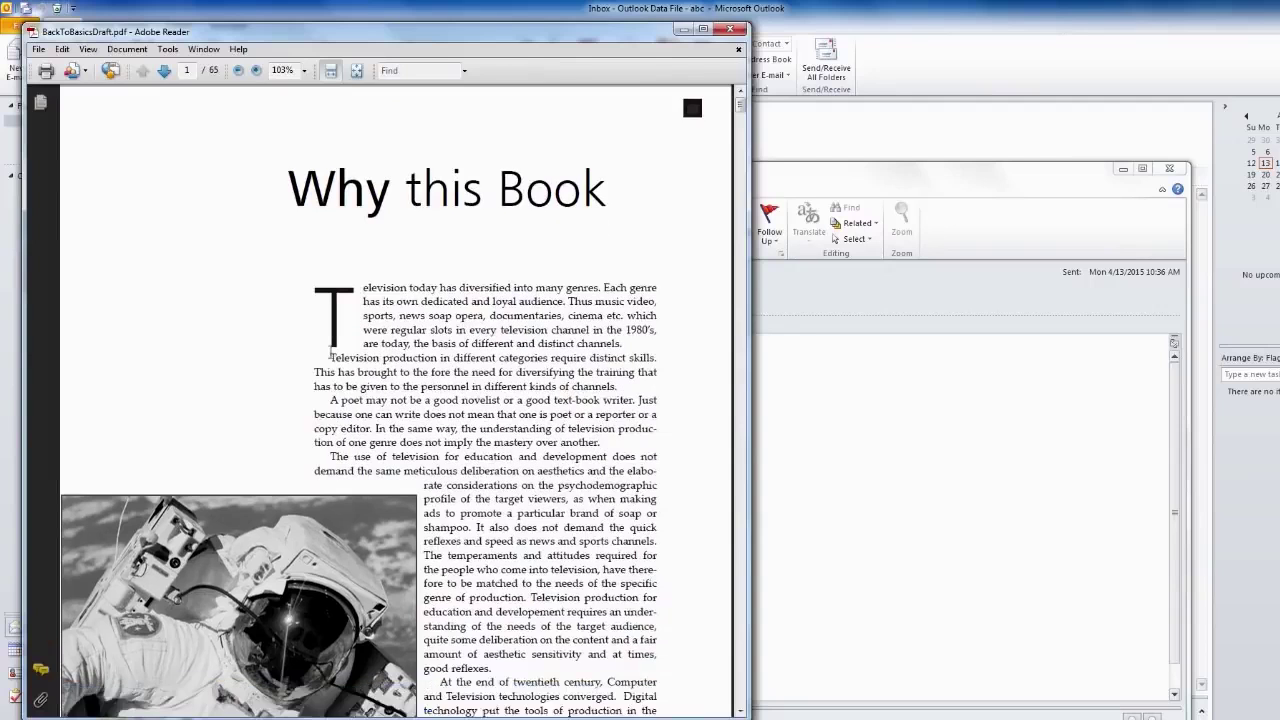
pyautogui.scroll(-7, 396, 400)
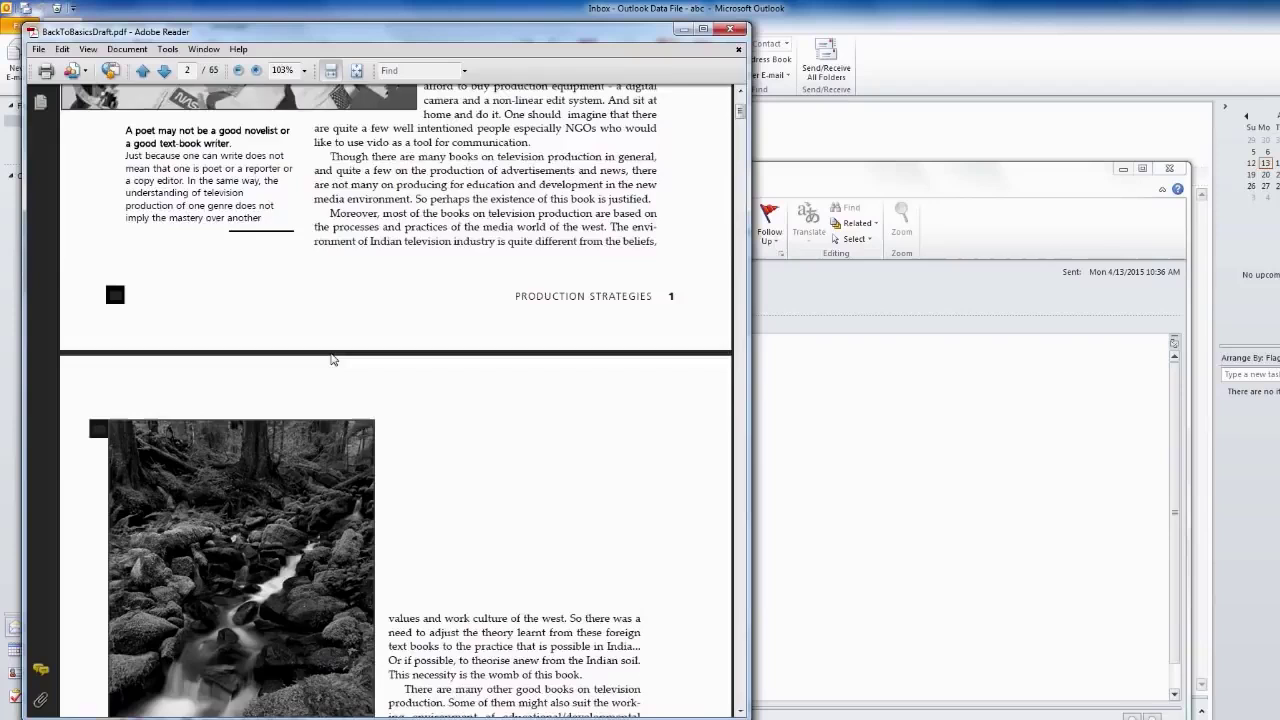
pyautogui.click(730, 30)
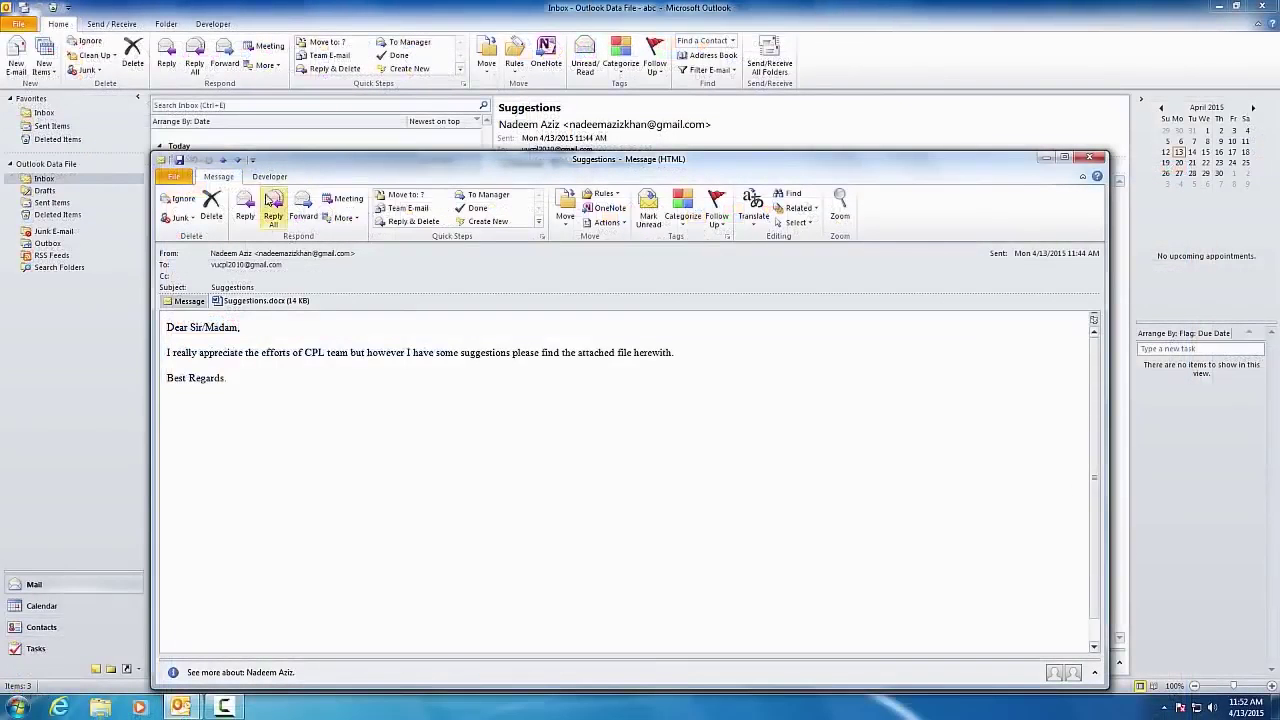
# Save Suggestions.docx as 'viewer suggestions' in the CPL folder, then close the message
pyautogui.rightClick(261, 303)
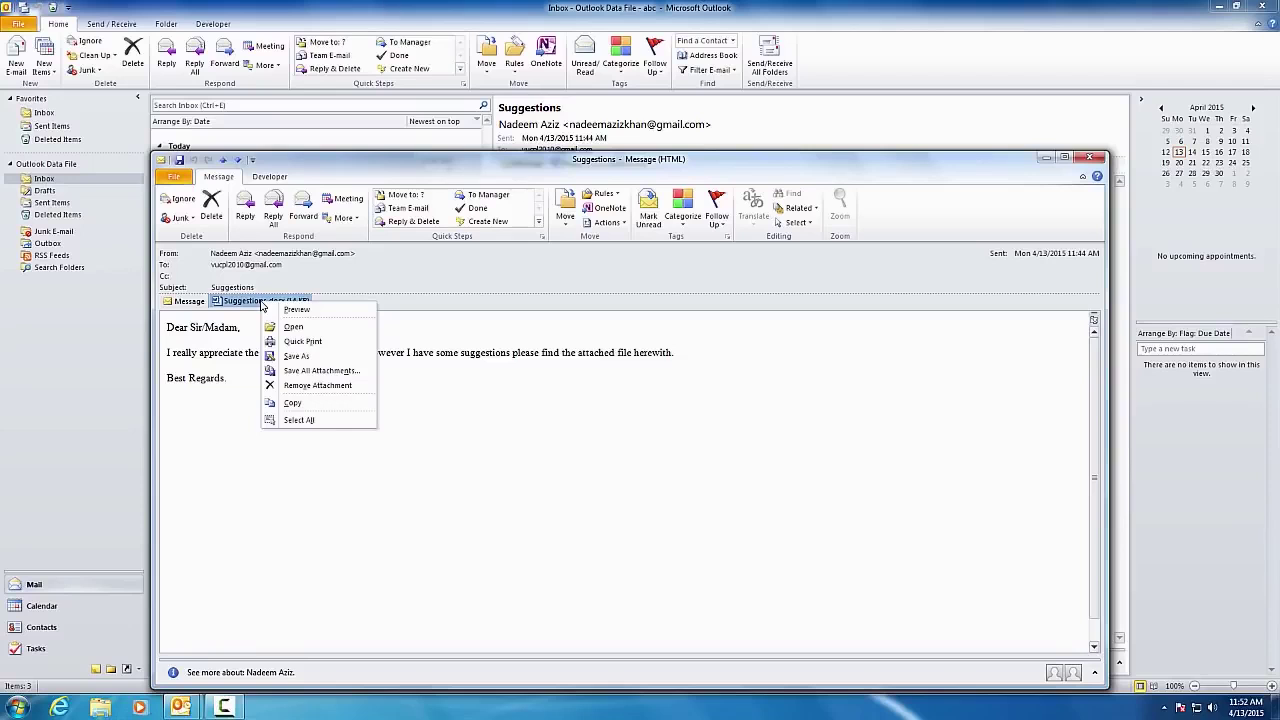
pyautogui.click(298, 357)
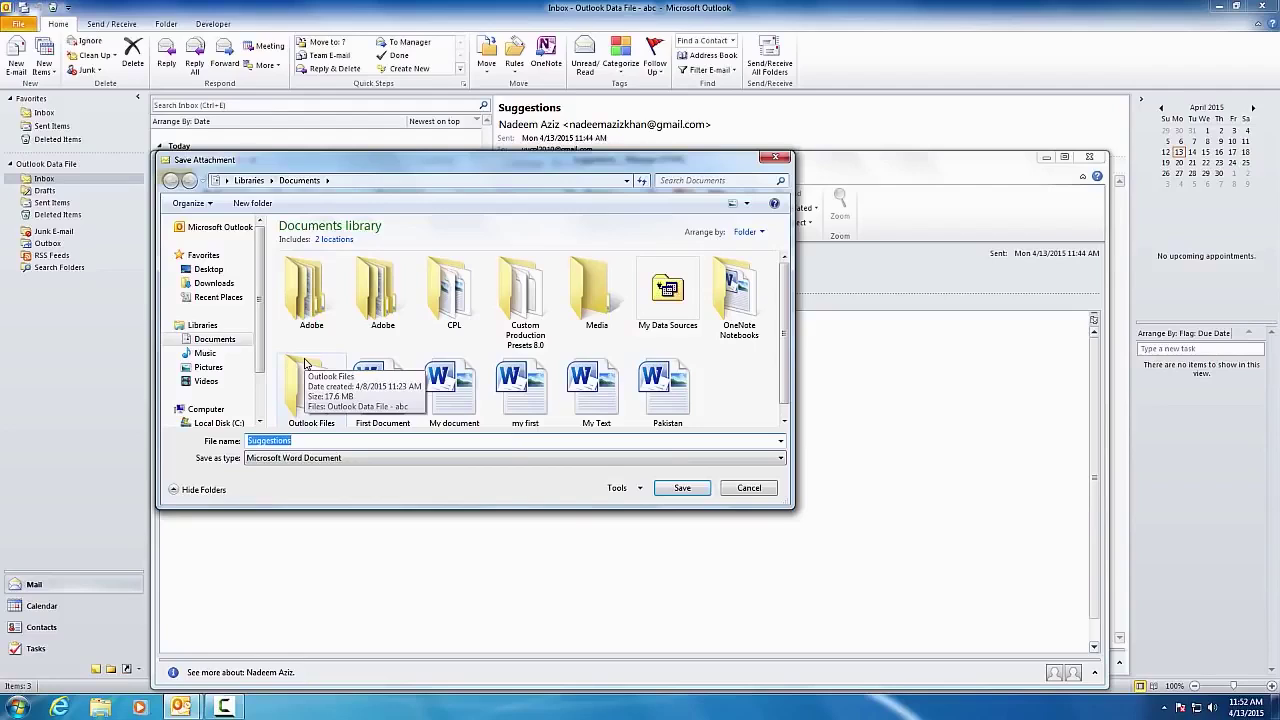
pyautogui.write('viewer suggestions')
pyautogui.doubleClick(458, 312)
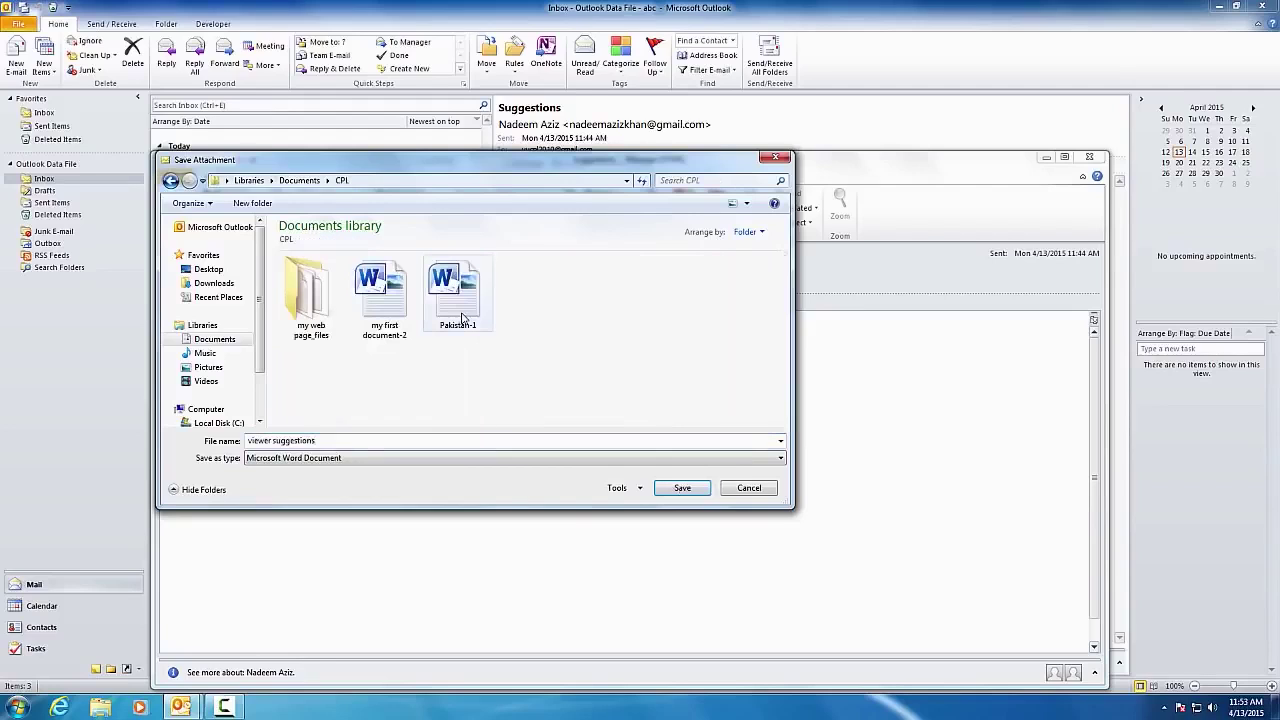
pyautogui.write('vi')
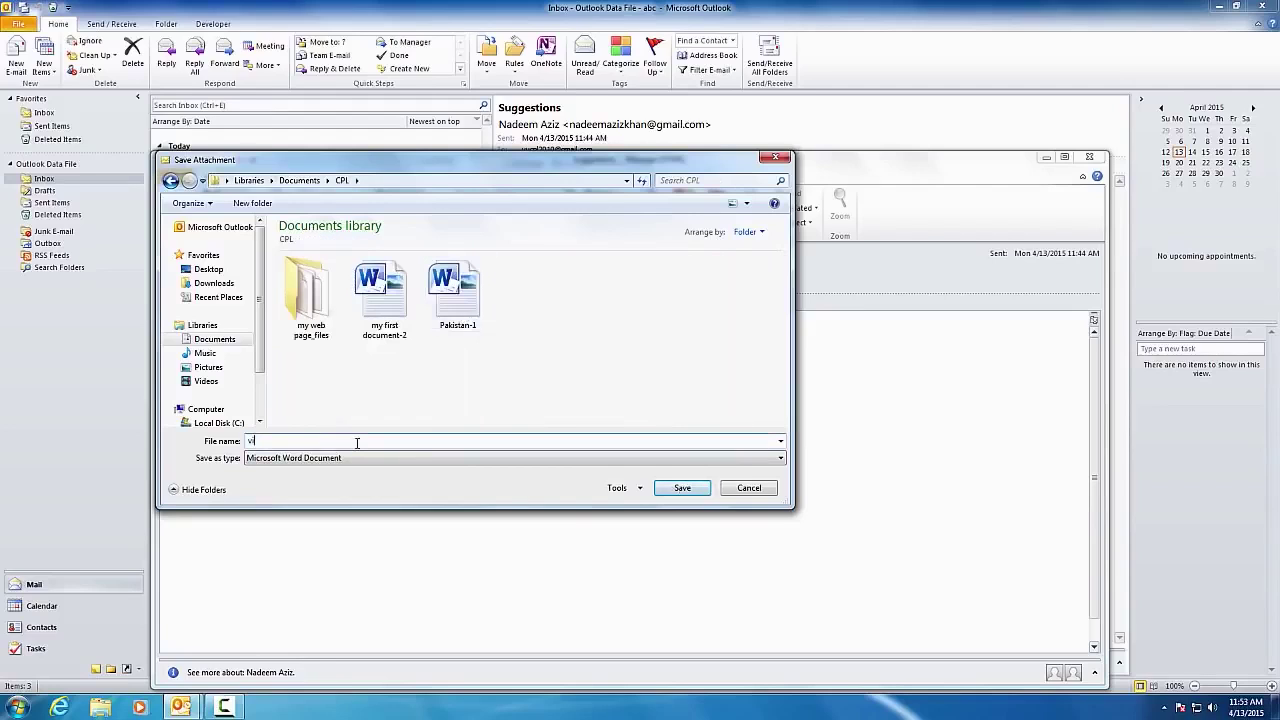
pyautogui.write('ewer suggestions')
pyautogui.click(670, 490)
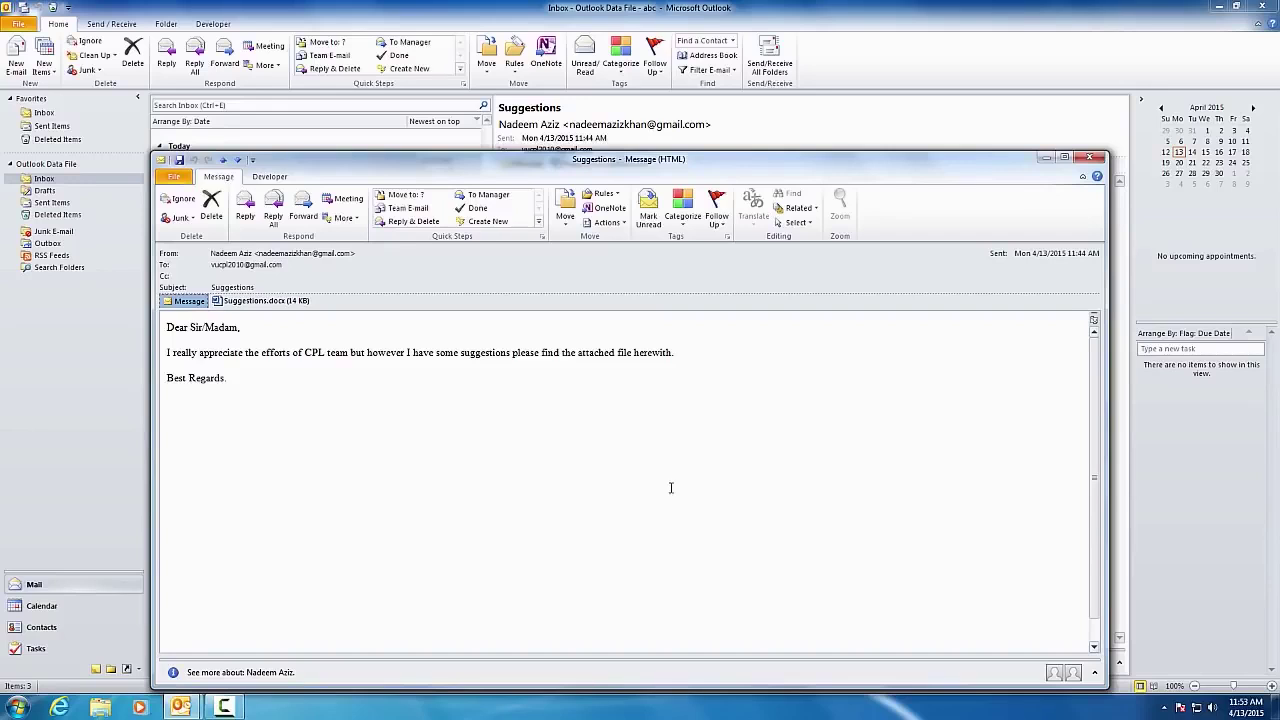
pyautogui.click(1100, 159)
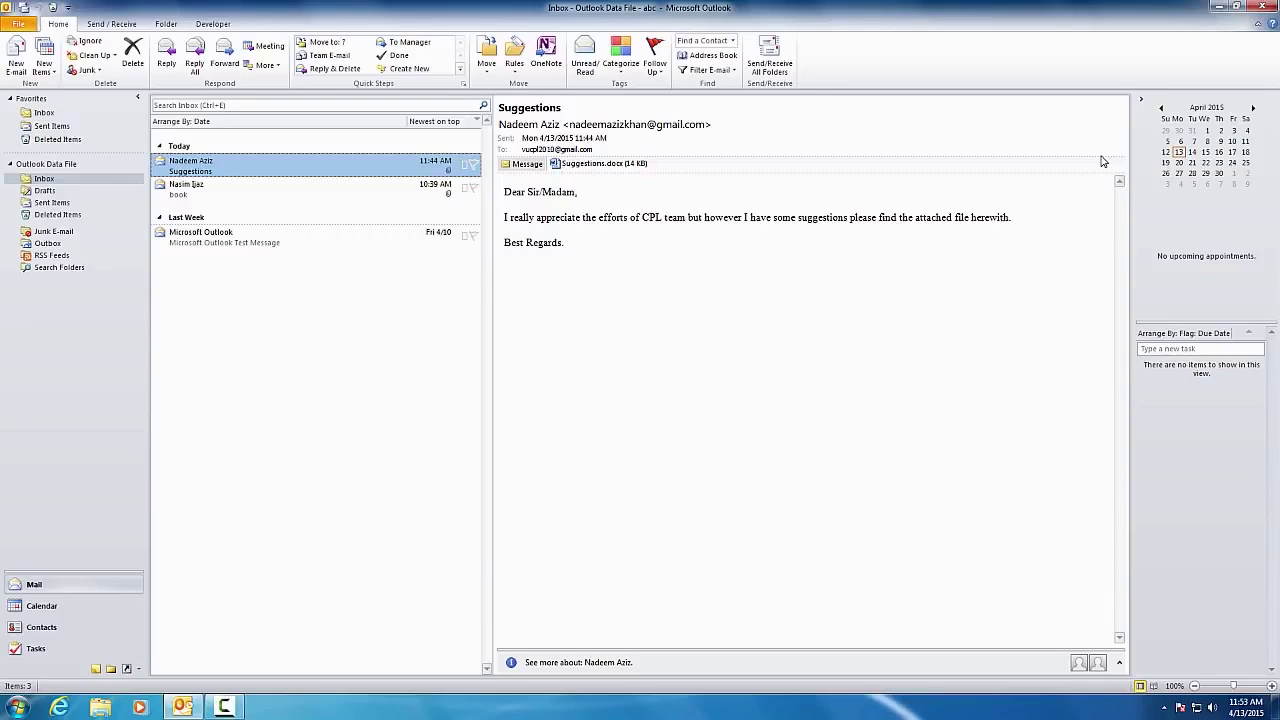
# Create a new e-mail and bring up the Insert File dialog to attach a file
pyautogui.click(20, 64)
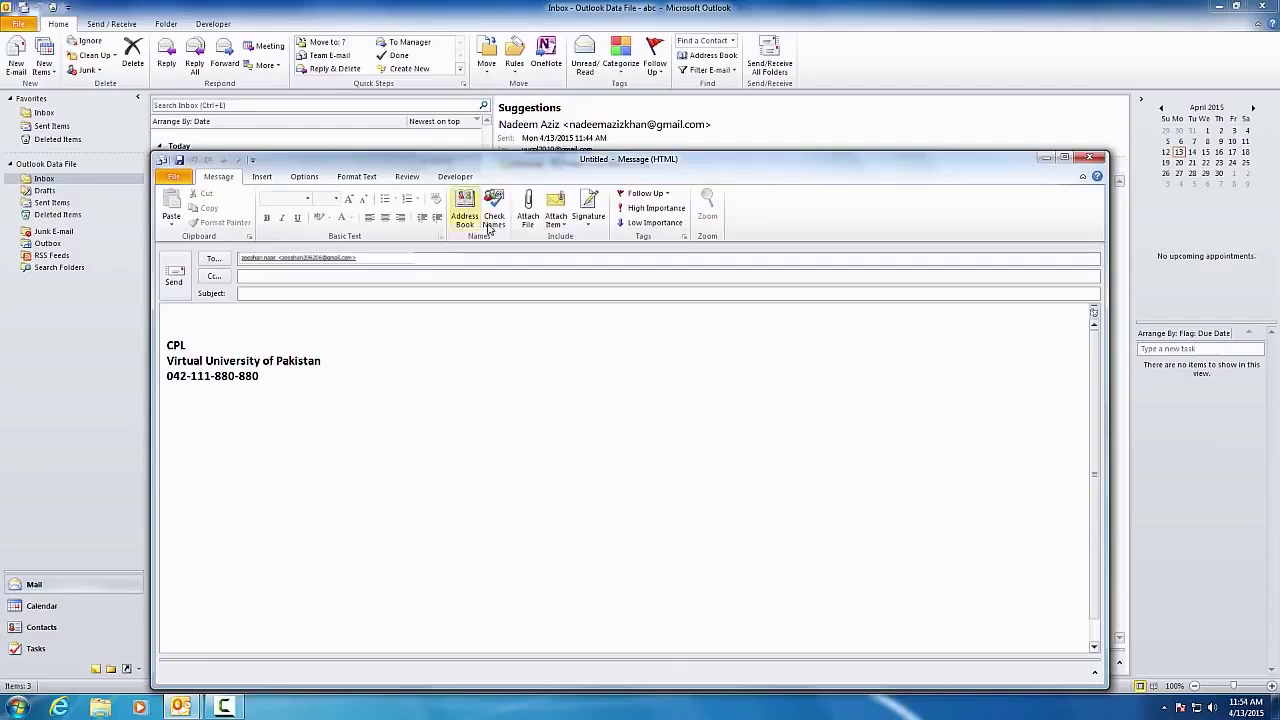
pyautogui.click(527, 220)
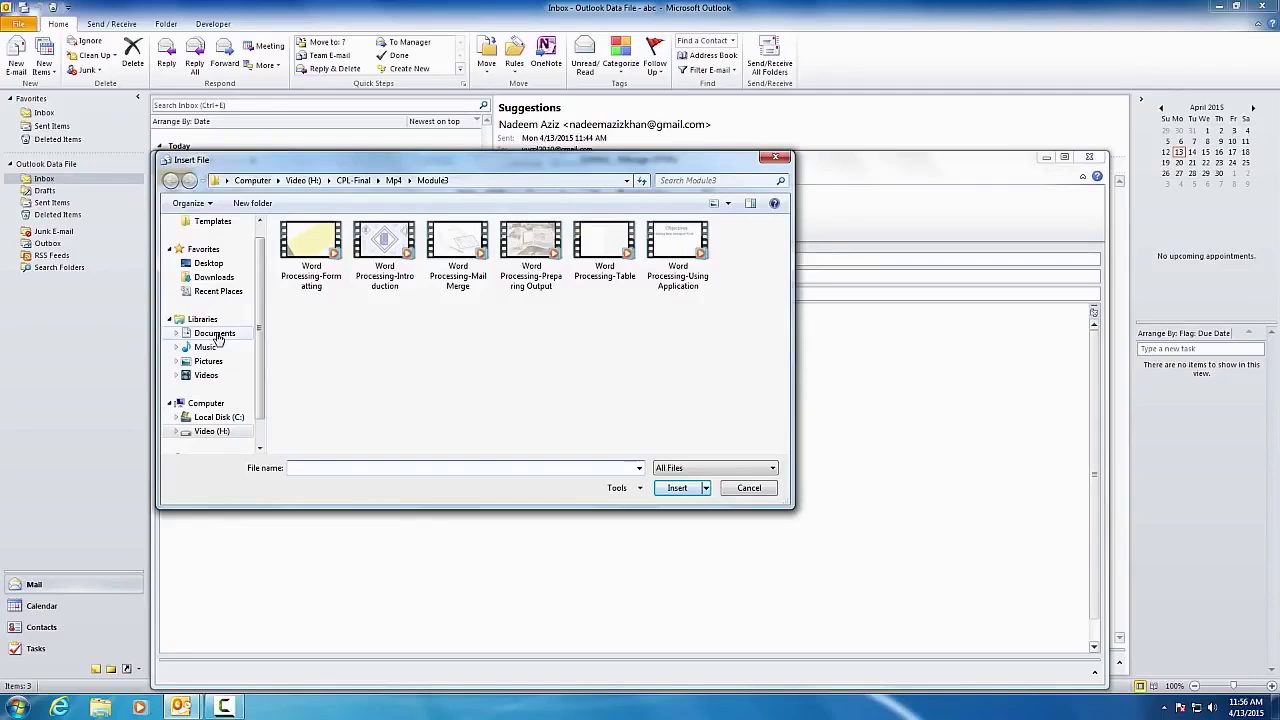
# Attach the Pakistan document from the Documents library to the new e-mail
pyautogui.click(215, 334)
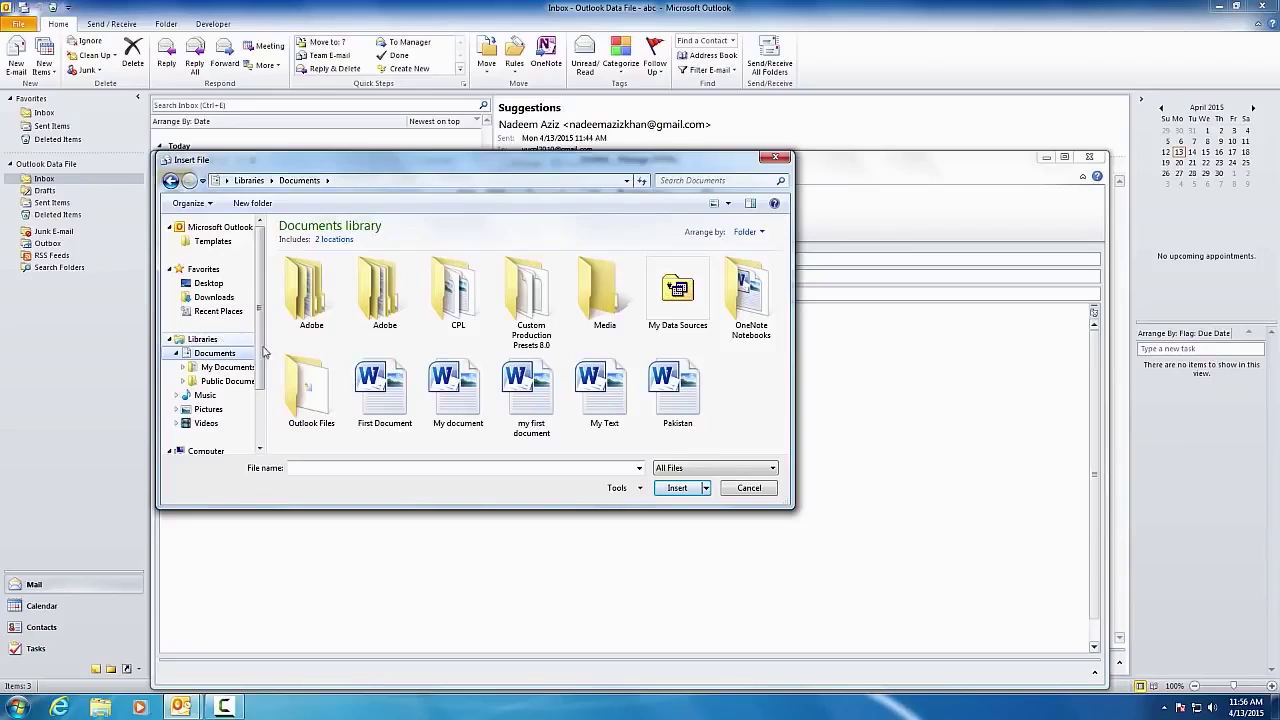
pyautogui.click(684, 414)
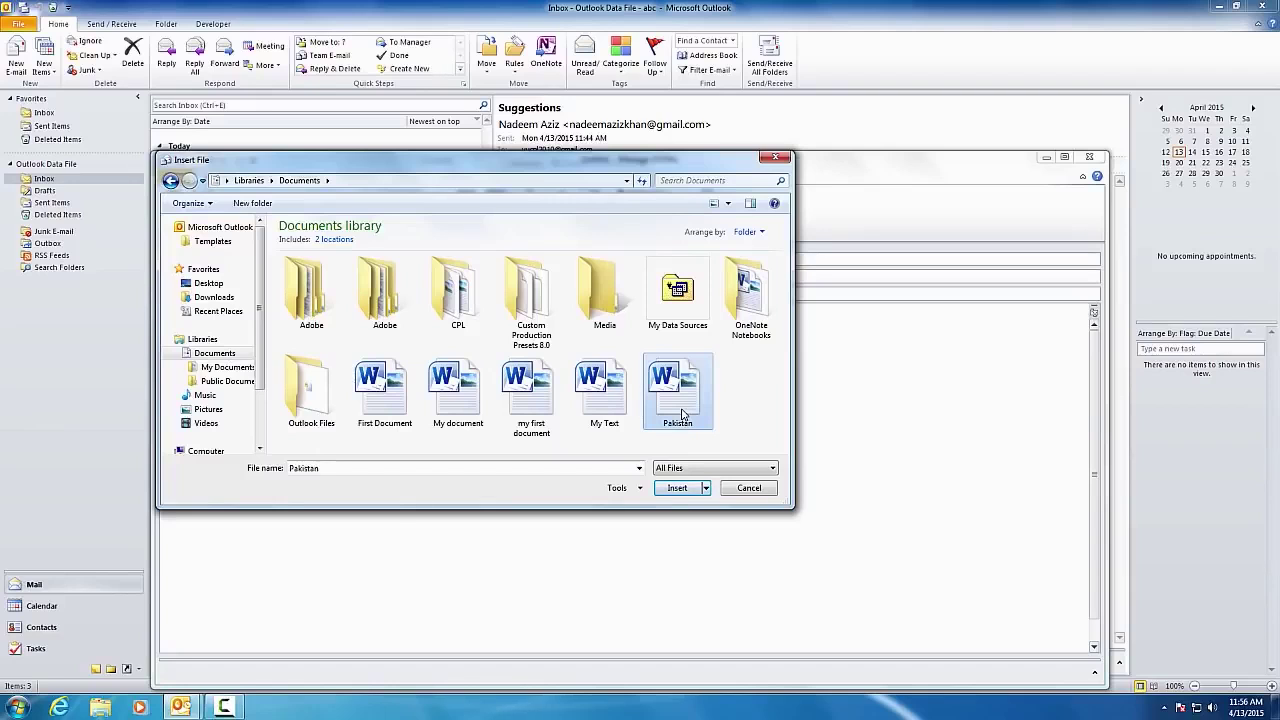
pyautogui.click(677, 488)
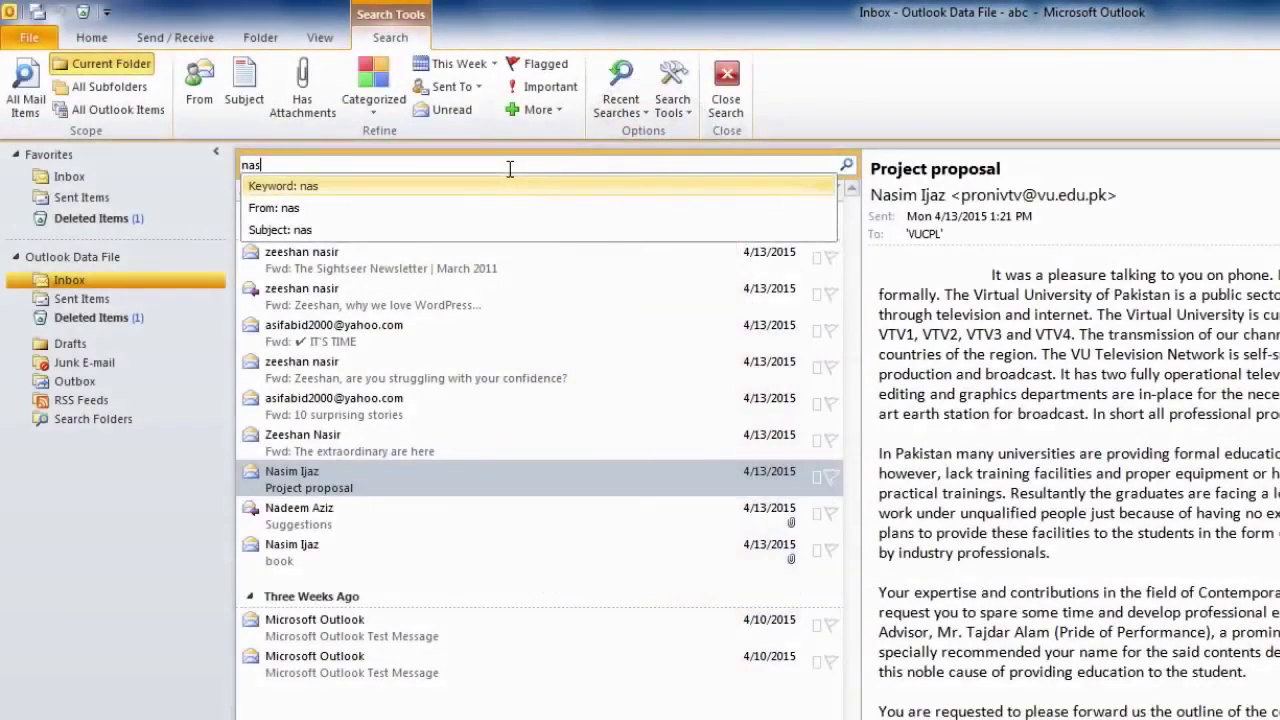
# Finish entering the sender's first name in Search Inbox and run the search
pyautogui.write('im')
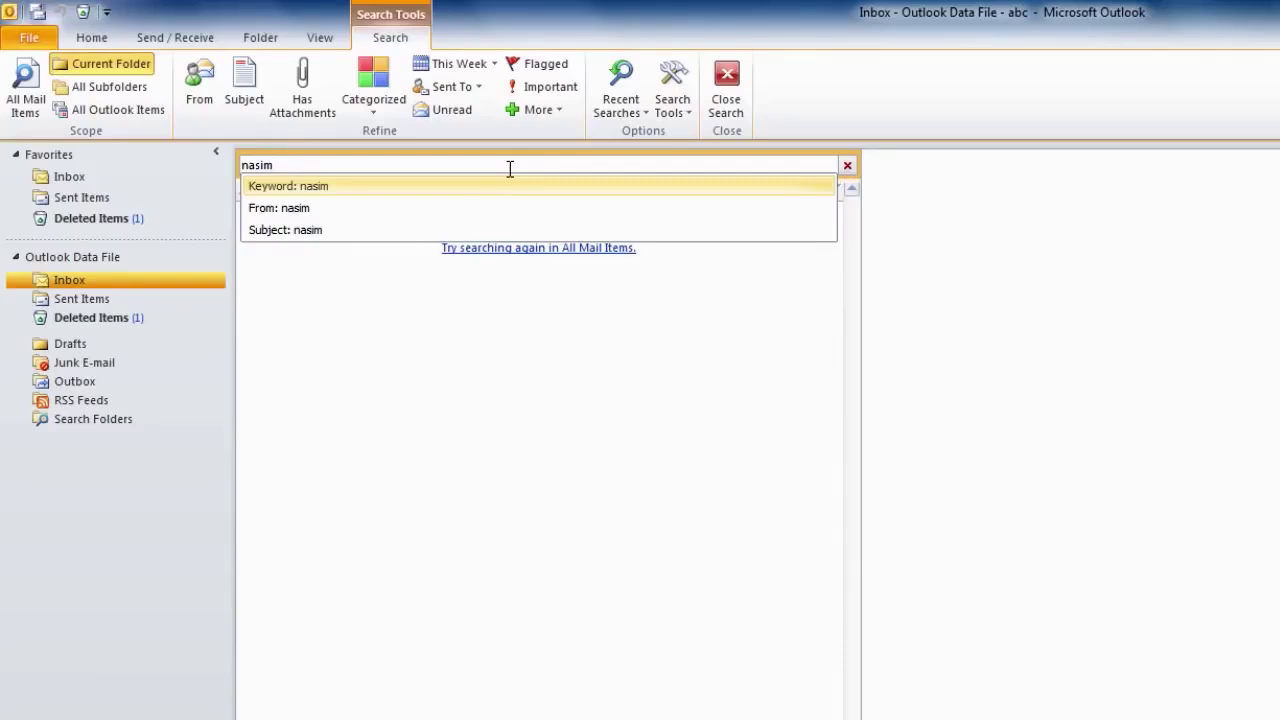
pyautogui.press('Return')
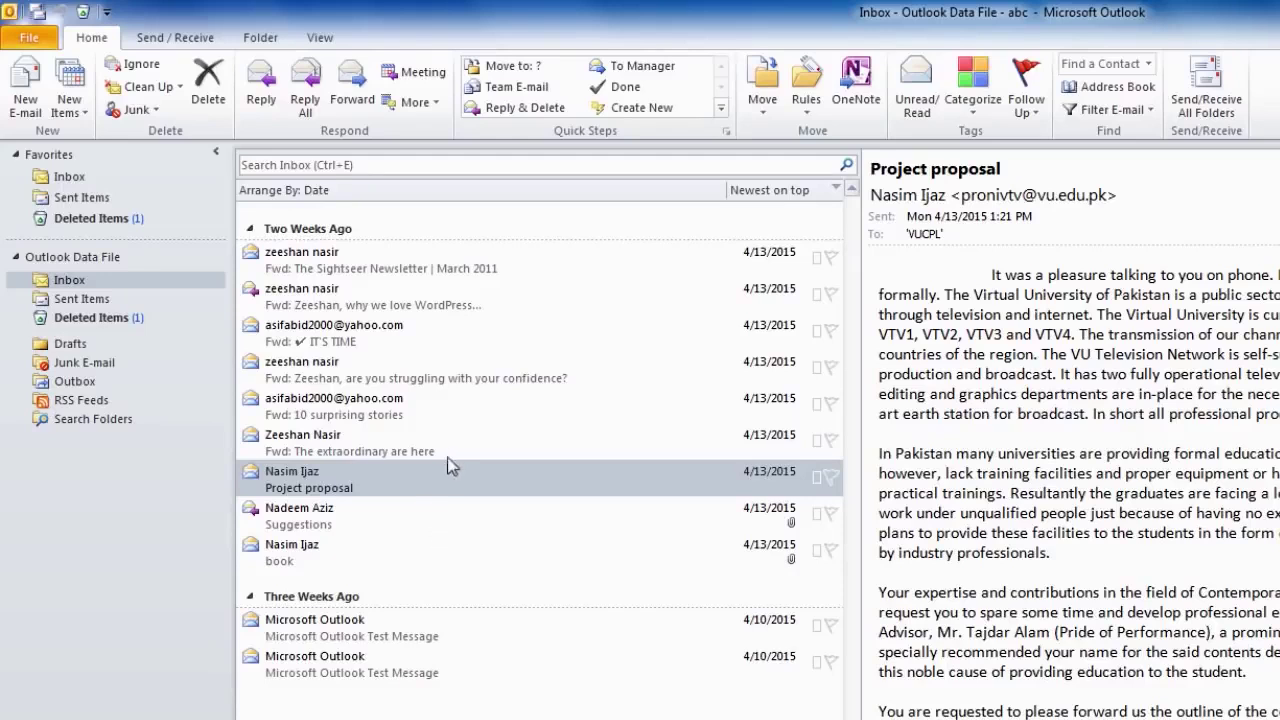
# Search the Inbox for the sender's first name and view the Arrange By sorting options
pyautogui.click(509, 168)
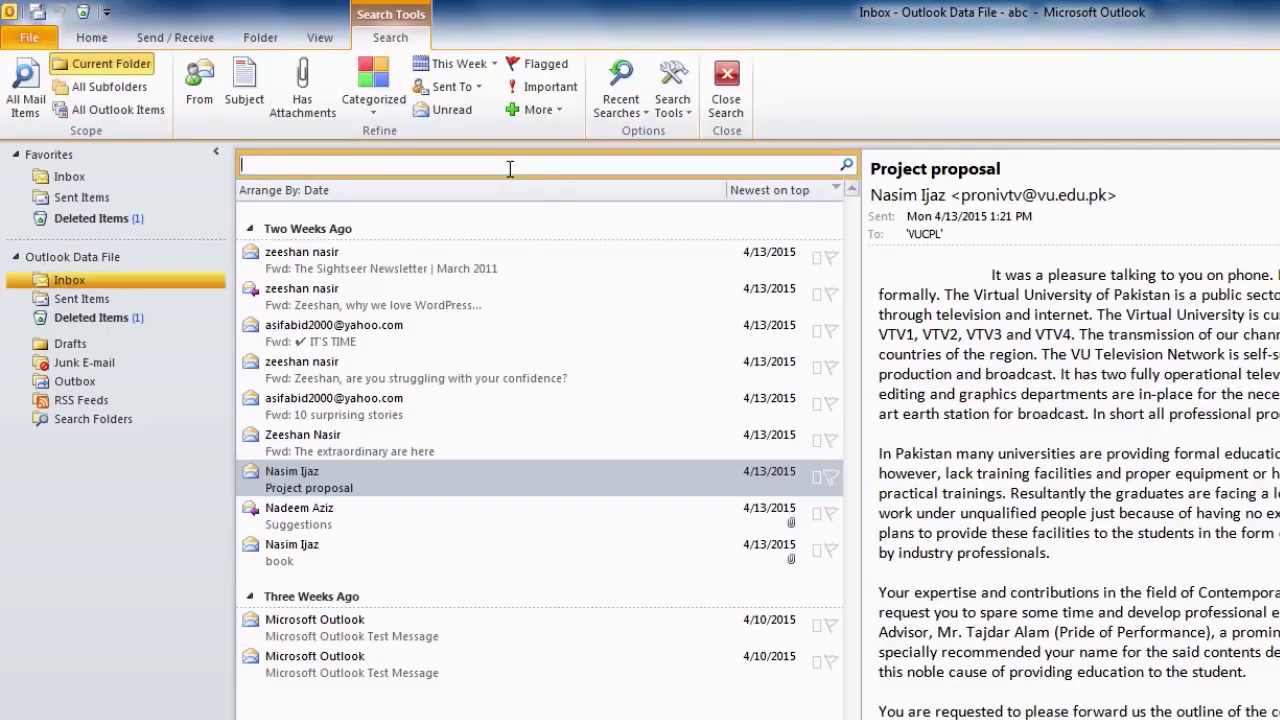
pyautogui.write('nasim')
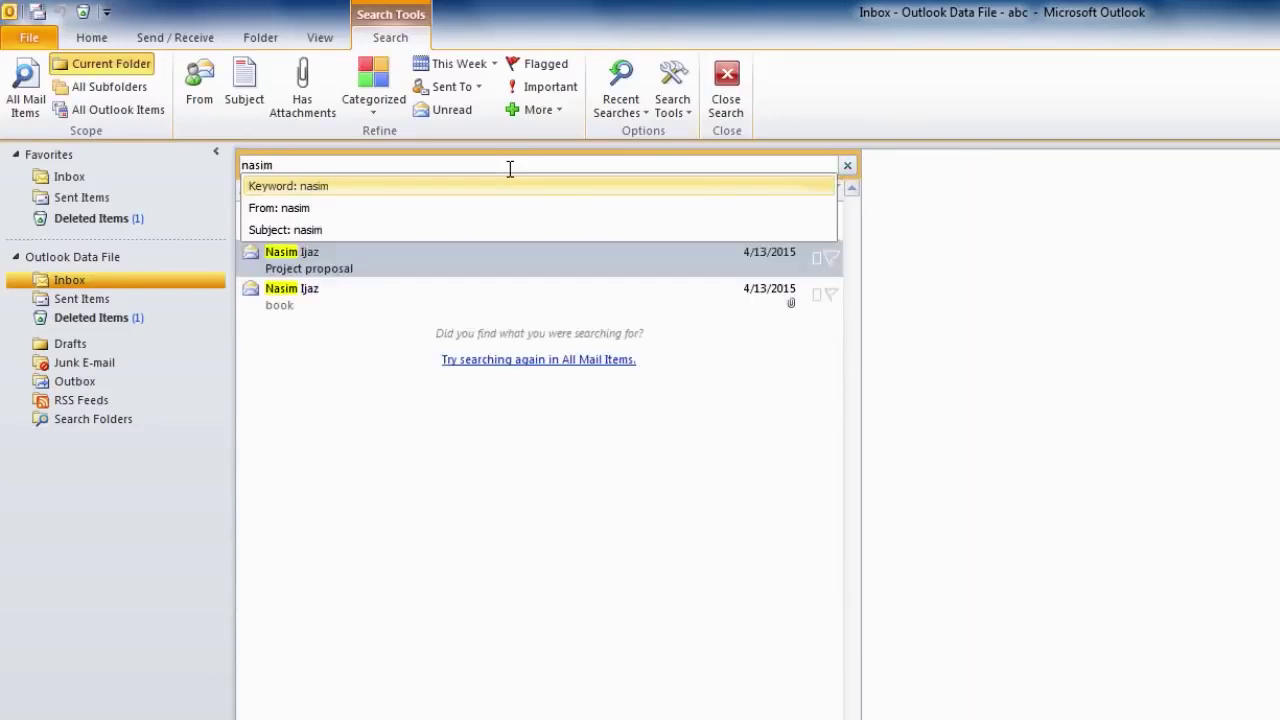
pyautogui.press('Return')
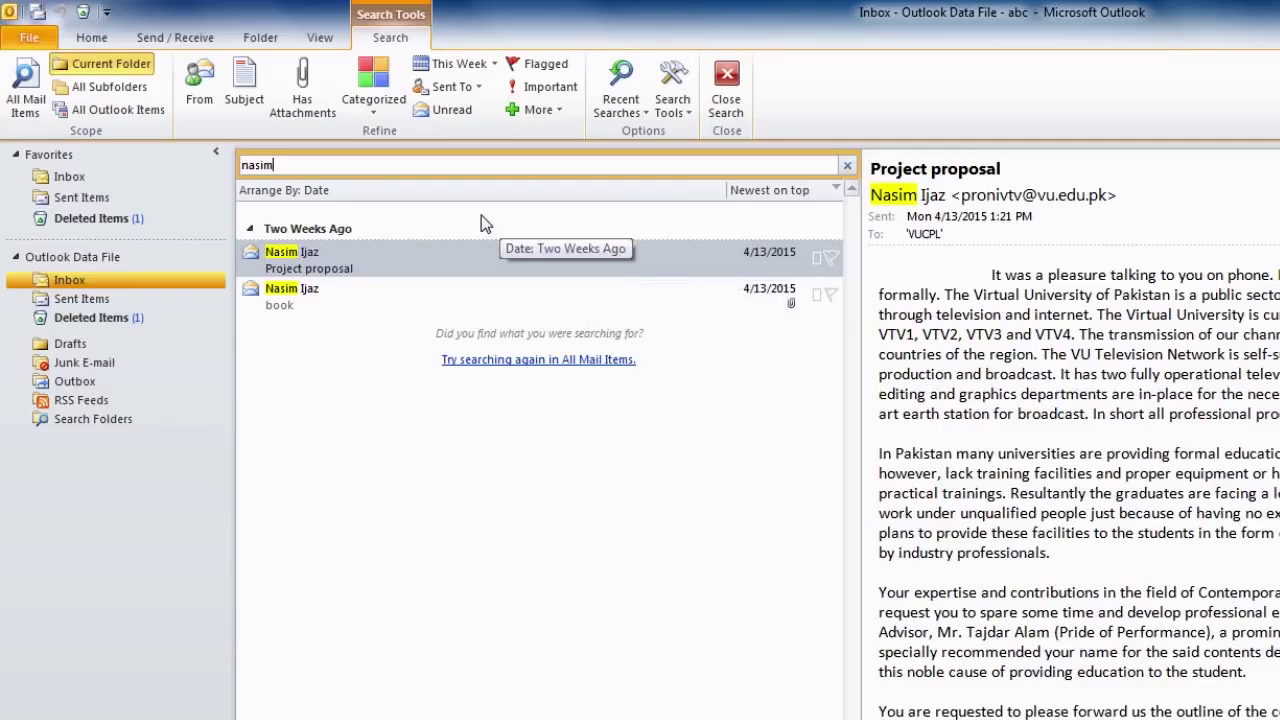
pyautogui.click(451, 192)
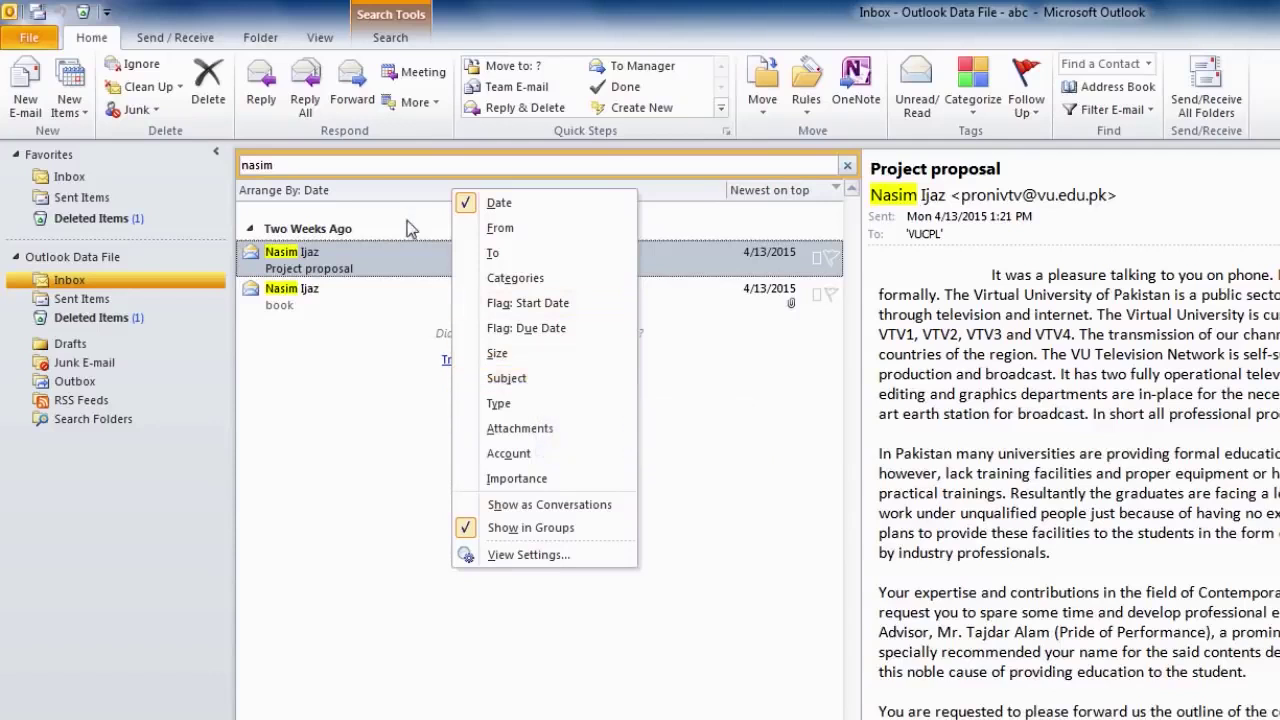
# Replace the search term with 'effective'
pyautogui.click(362, 164)
pyautogui.press('BackSpace')
pyautogui.press('BackSpace')
pyautogui.press('BackSpace')
pyautogui.press('BackSpace')
pyautogui.press('BackSpace')
pyautogui.write('effectiv')
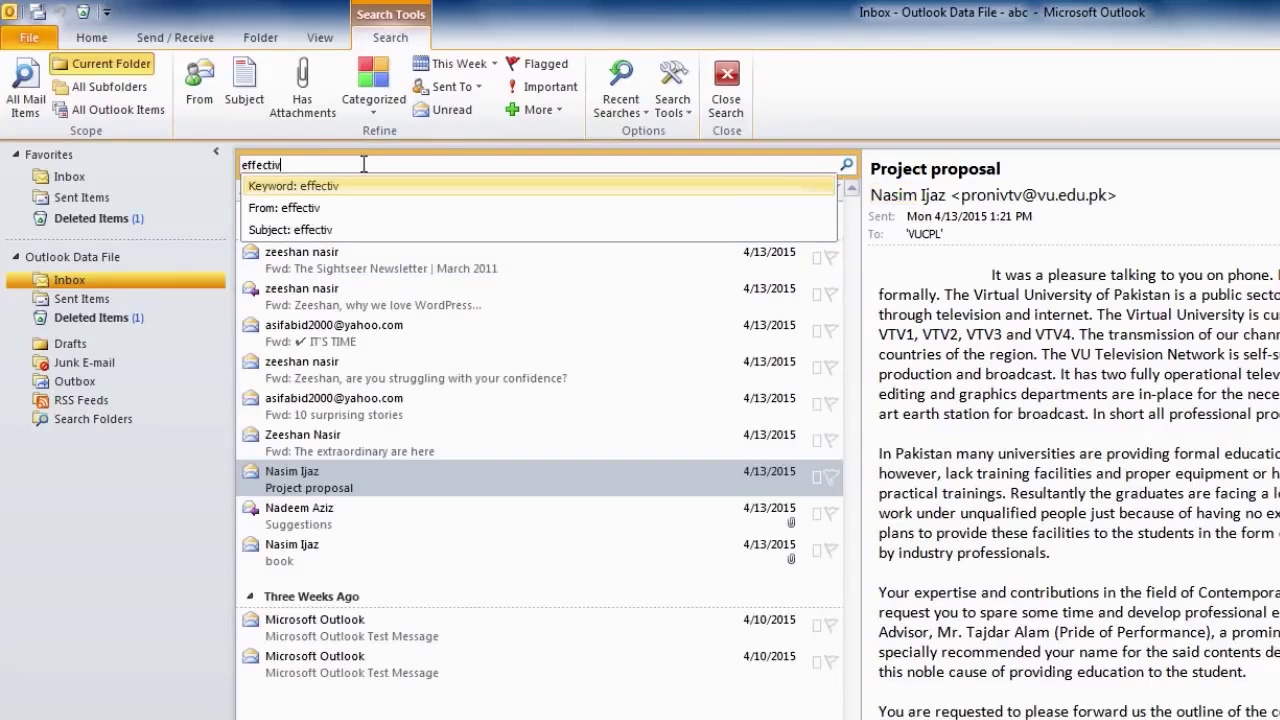
pyautogui.write('e')
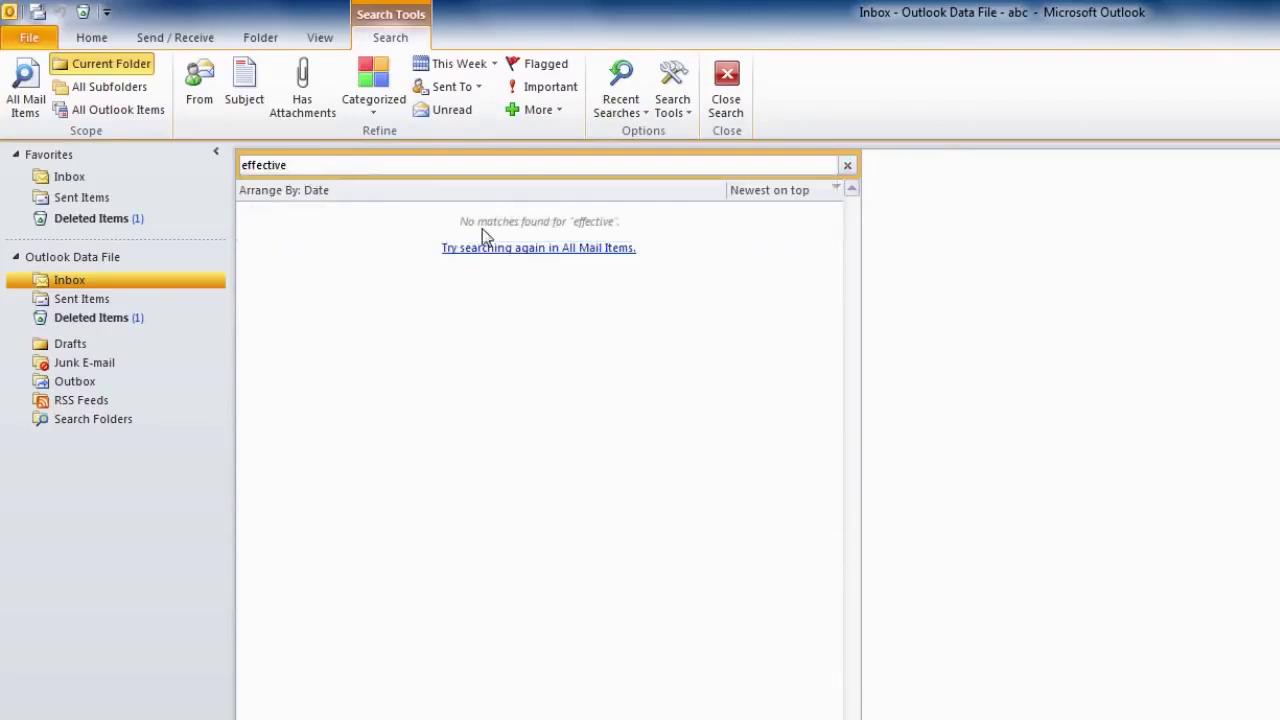